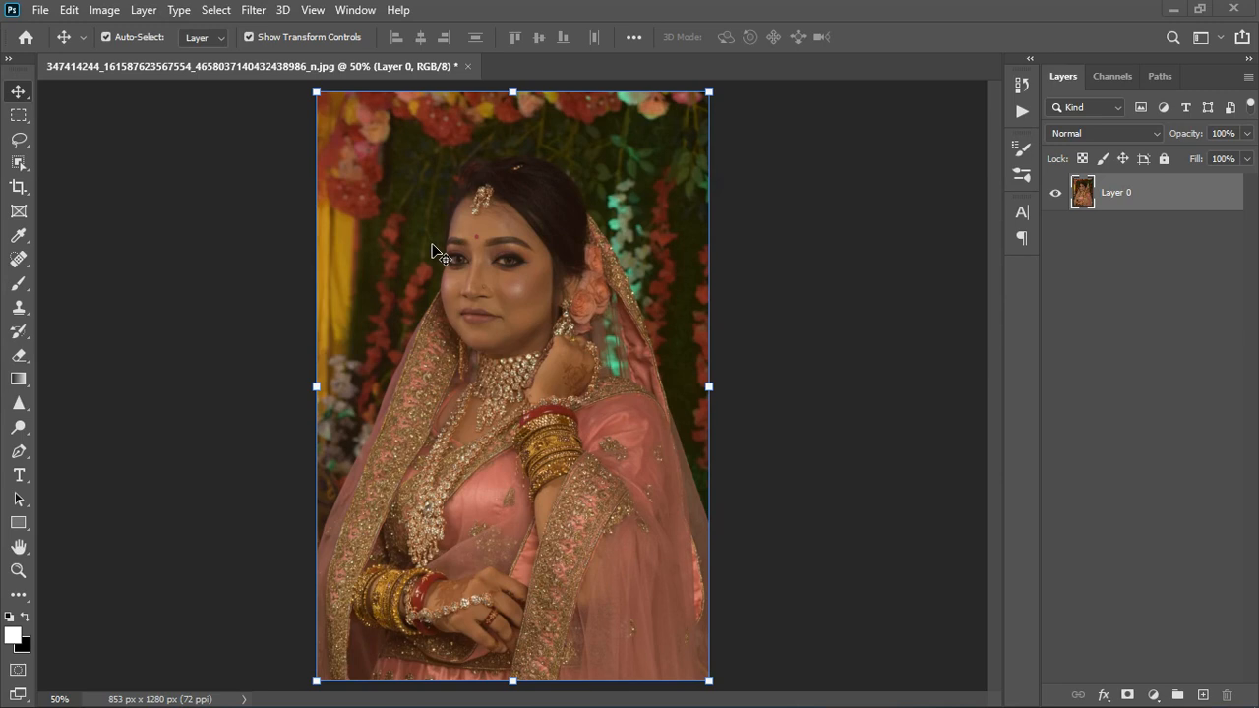
# Examine the bride portrait's face and overall colour cast both close up and at full view
pyautogui.scroll(1, 432, 247)
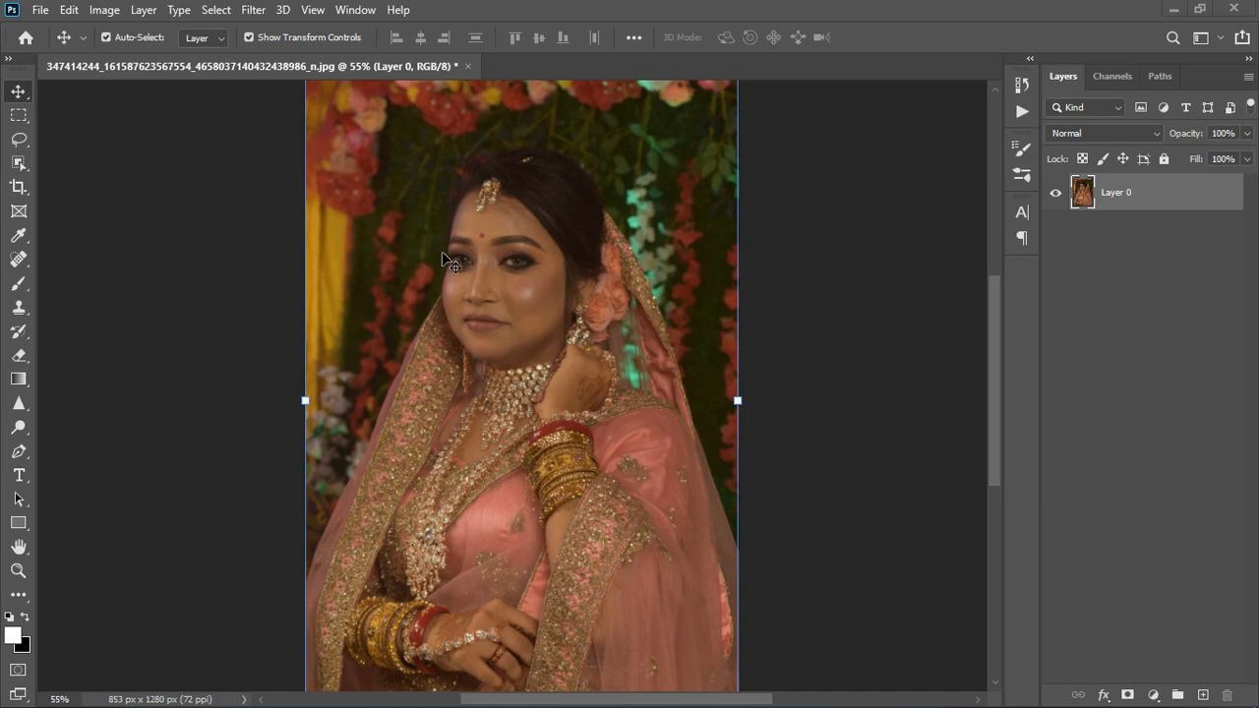
pyautogui.scroll(-1, 441, 254)
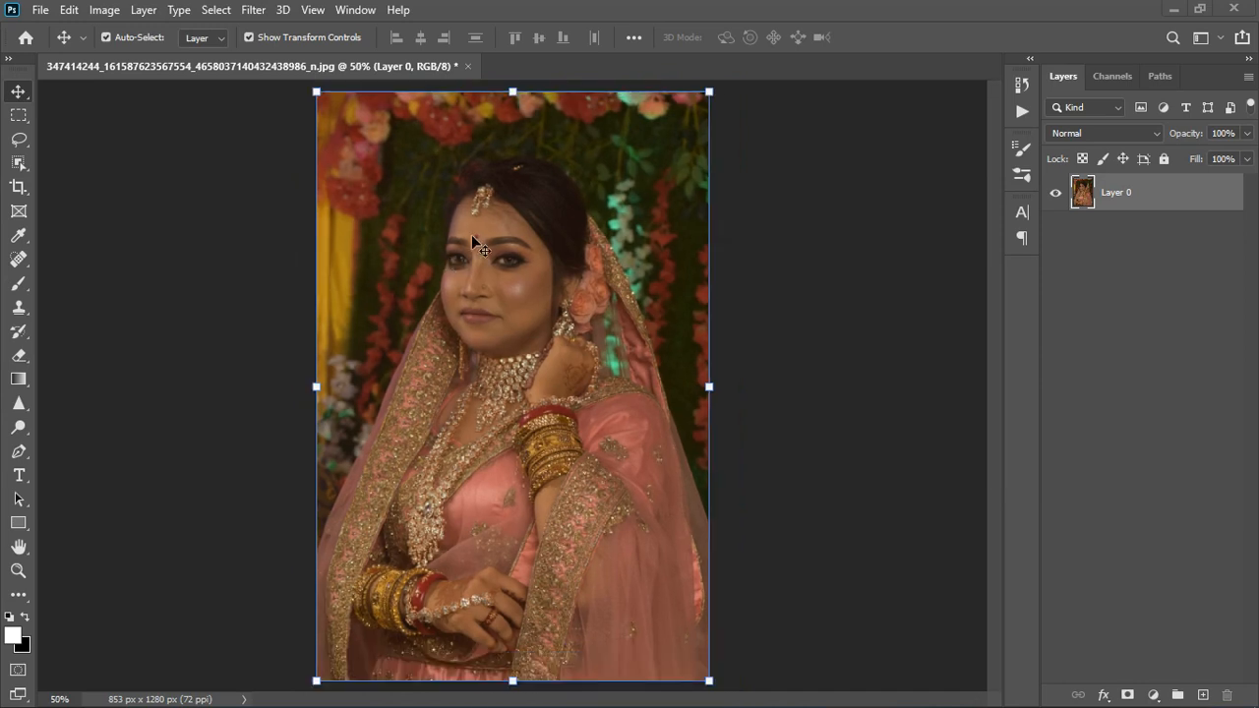
pyautogui.scroll(1, 396, 202)
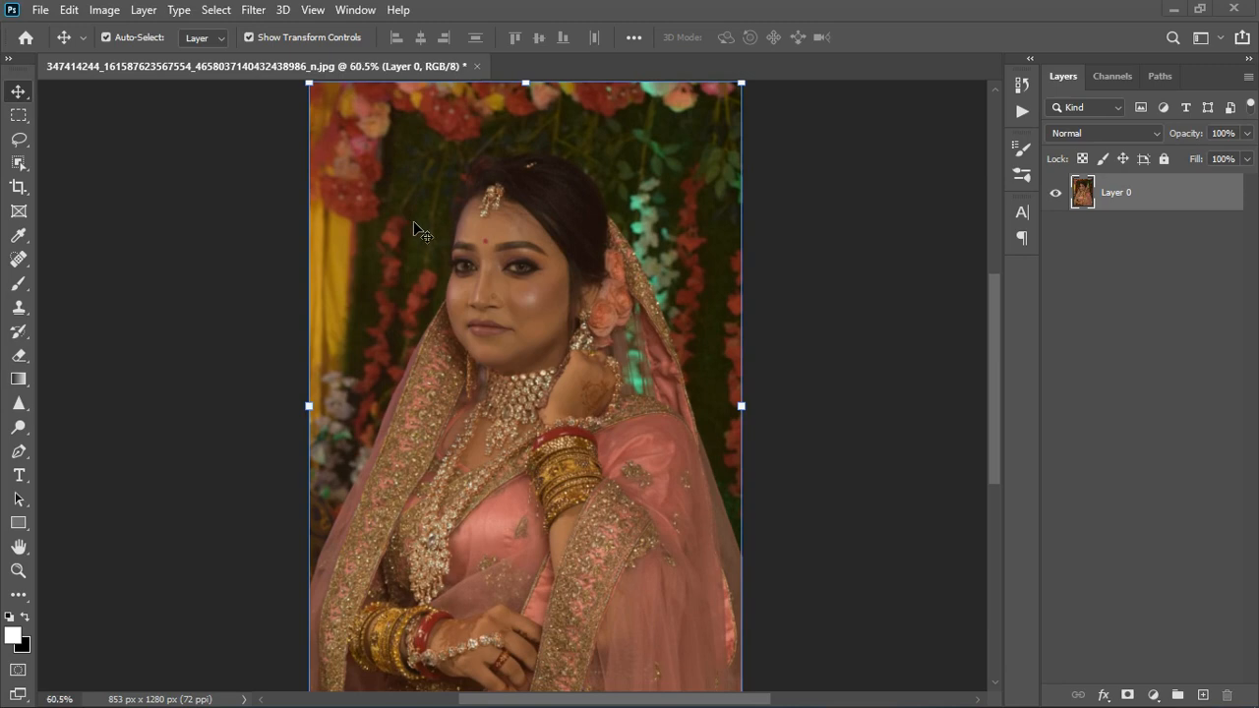
pyautogui.scroll(5, 403, 211)
pyautogui.scroll(-1, 475, 236)
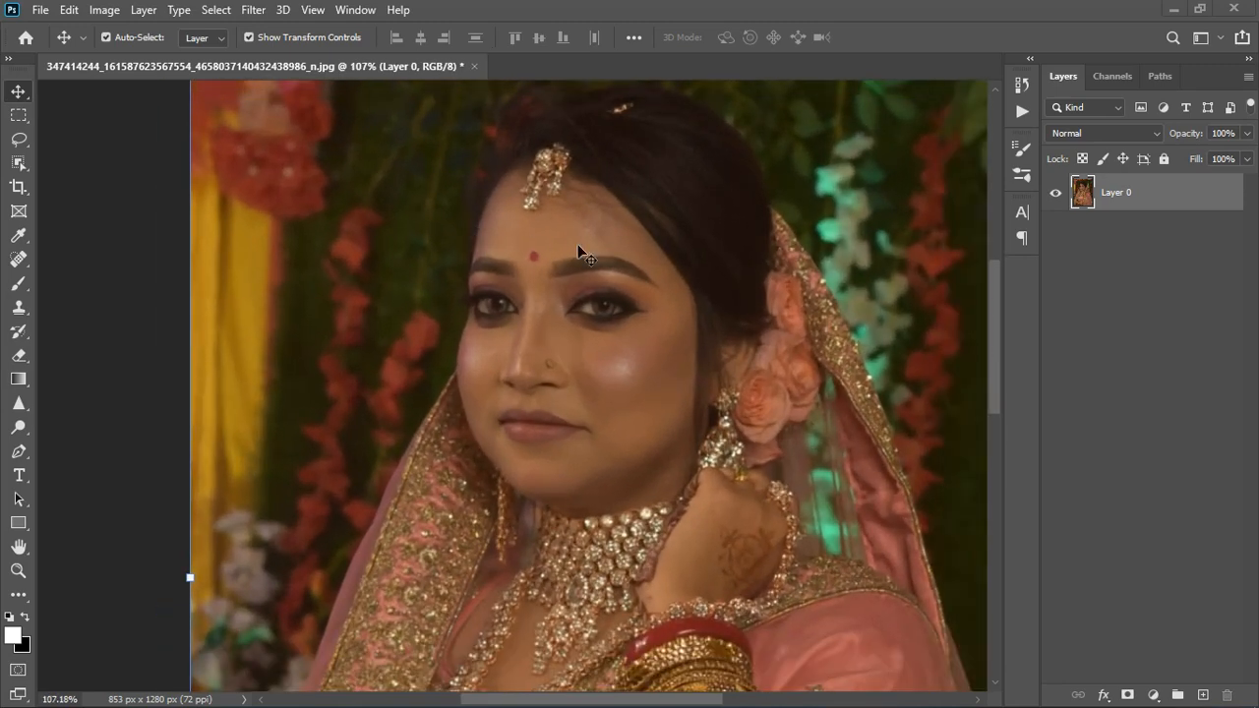
pyautogui.scroll(-4, 577, 246)
pyautogui.scroll(1, 445, 275)
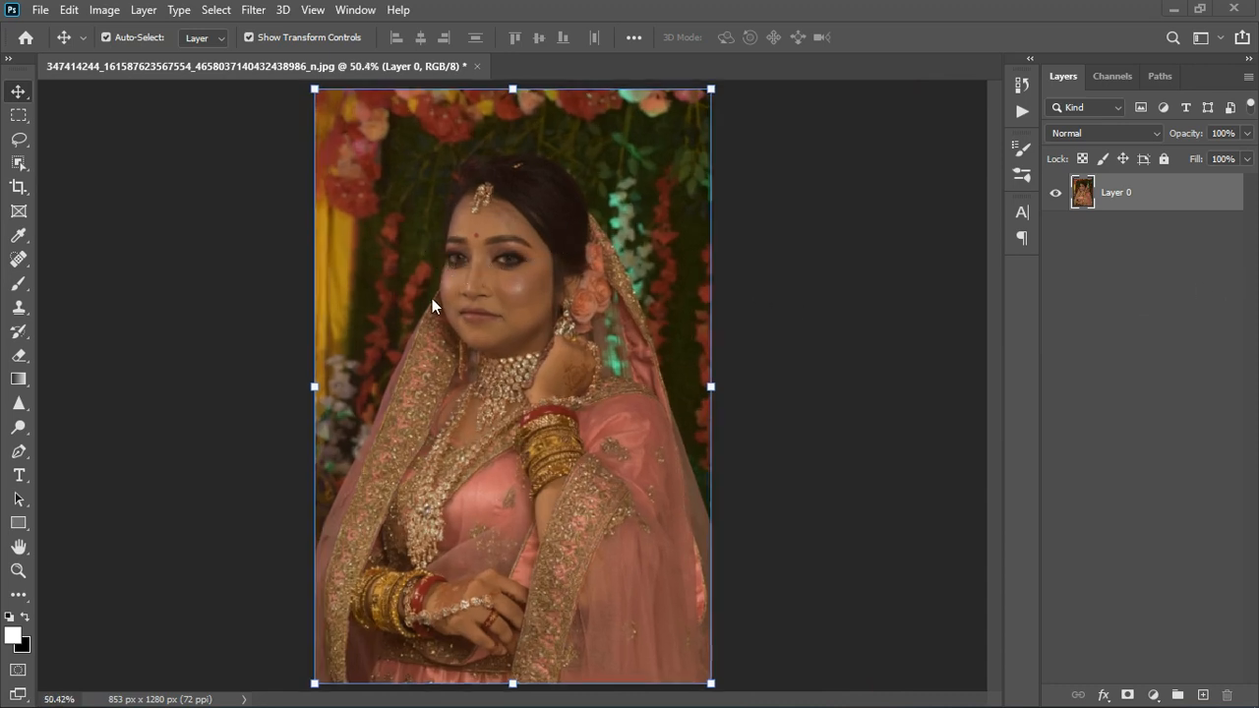
pyautogui.scroll(1, 431, 300)
pyautogui.scroll(-1, 432, 300)
pyautogui.scroll(2, 463, 249)
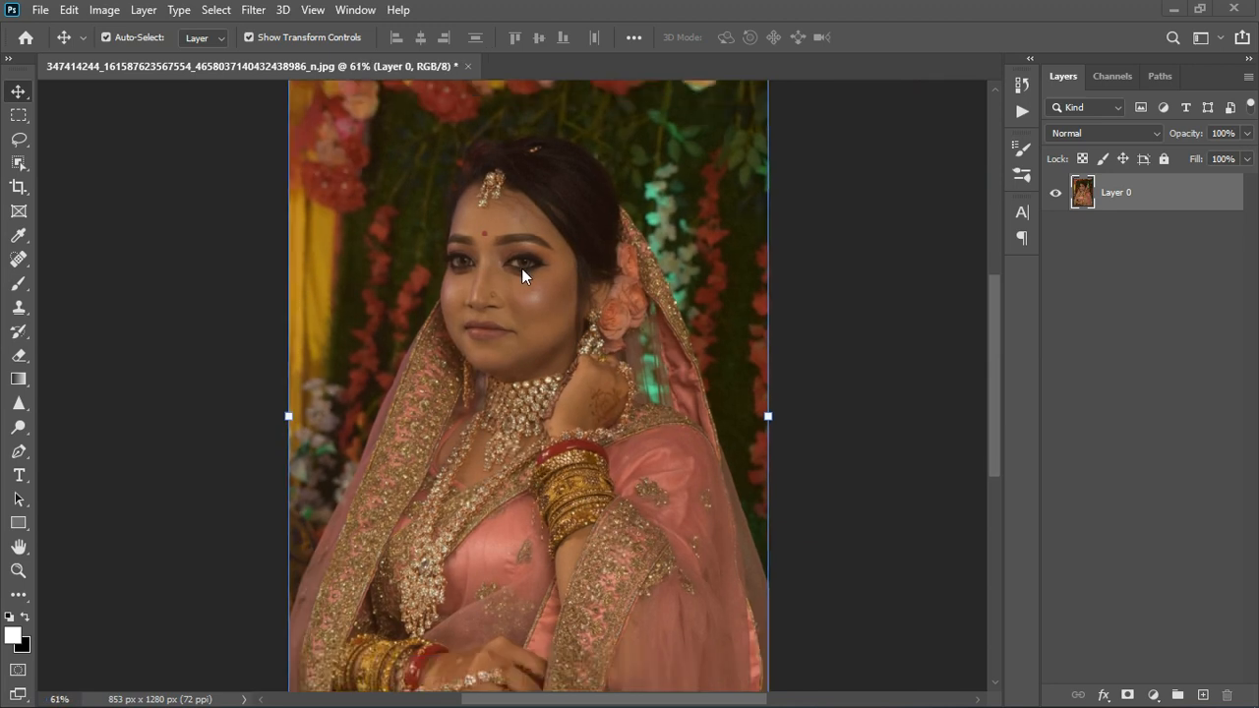
pyautogui.scroll(-2, 522, 268)
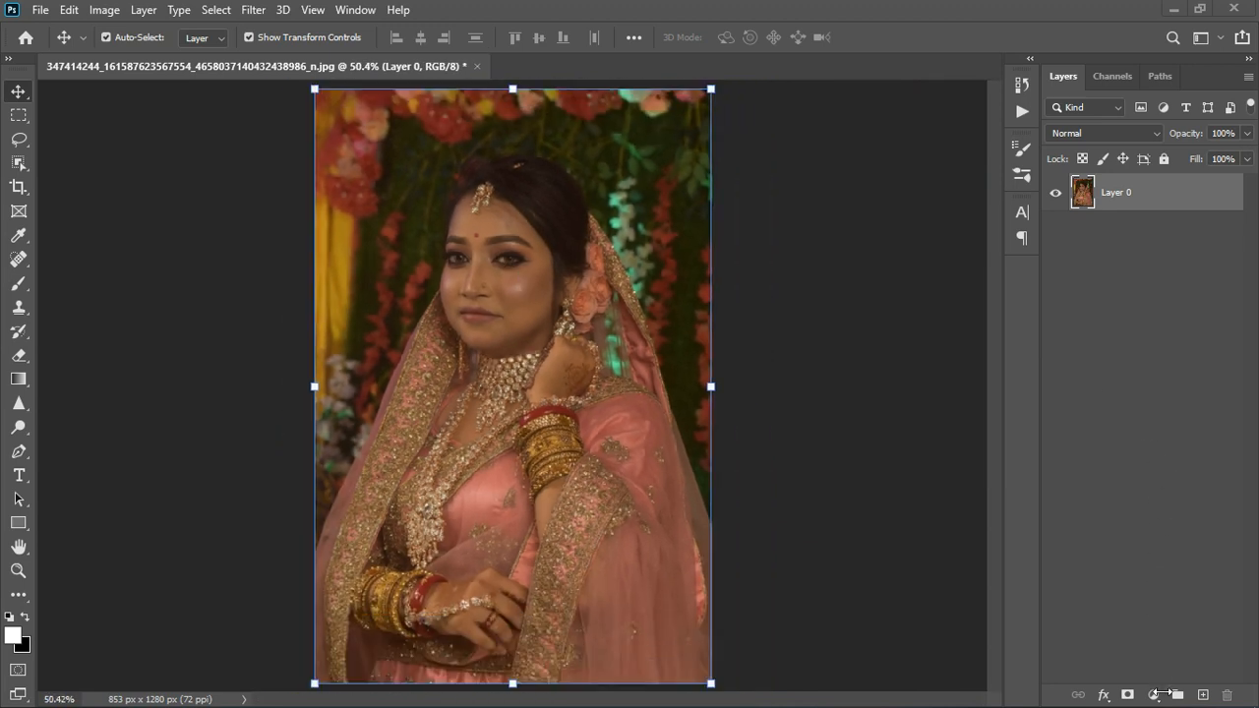
# Add a white Solid Color fill layer above the portrait layer
pyautogui.click(1153, 696)
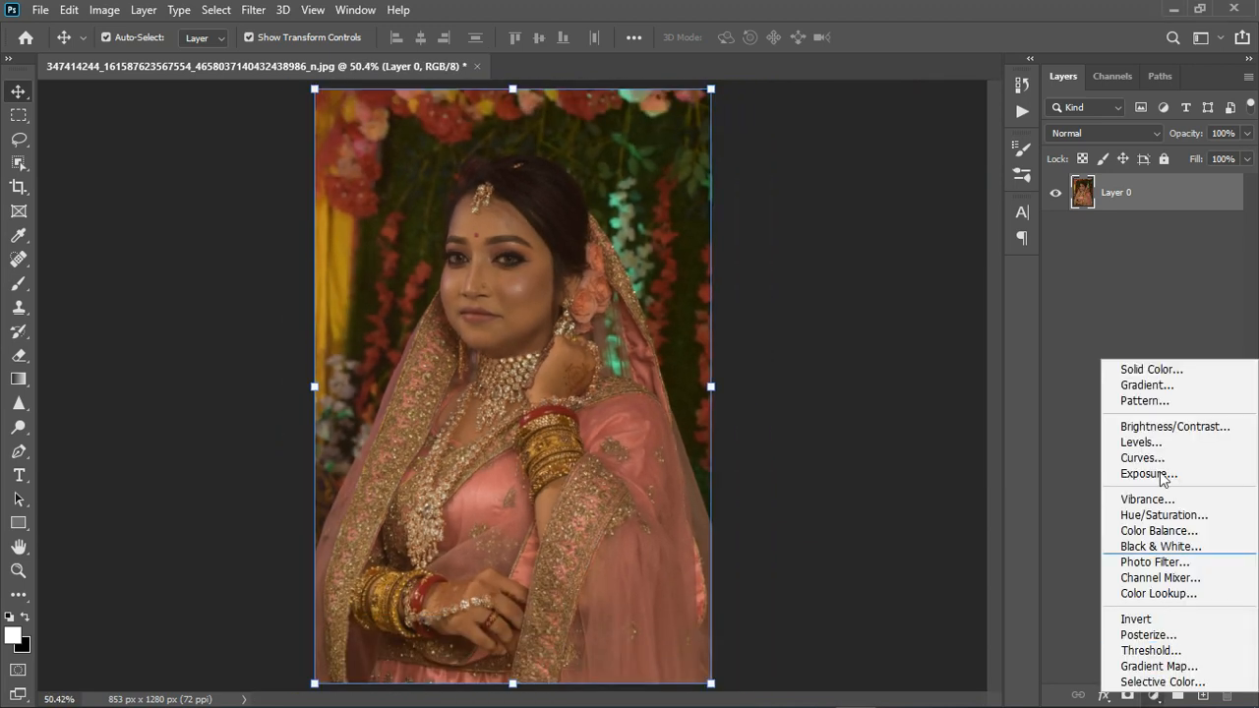
pyautogui.click(1176, 370)
pyautogui.click(1188, 296)
pyautogui.press('v')
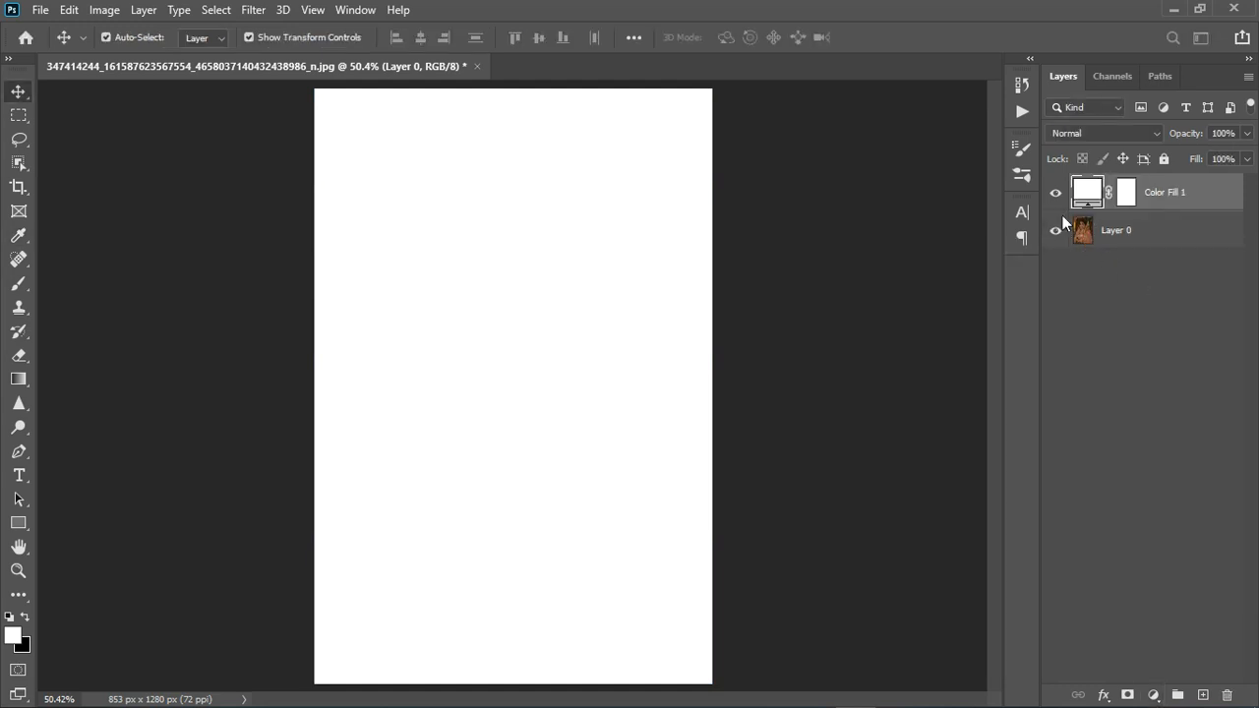
# Hide the fill layer and recolour it with a skin tone sampled from the face, brightness raised to 96% (f6c498)
pyautogui.click(1055, 193)
pyautogui.doubleClick(1091, 194)
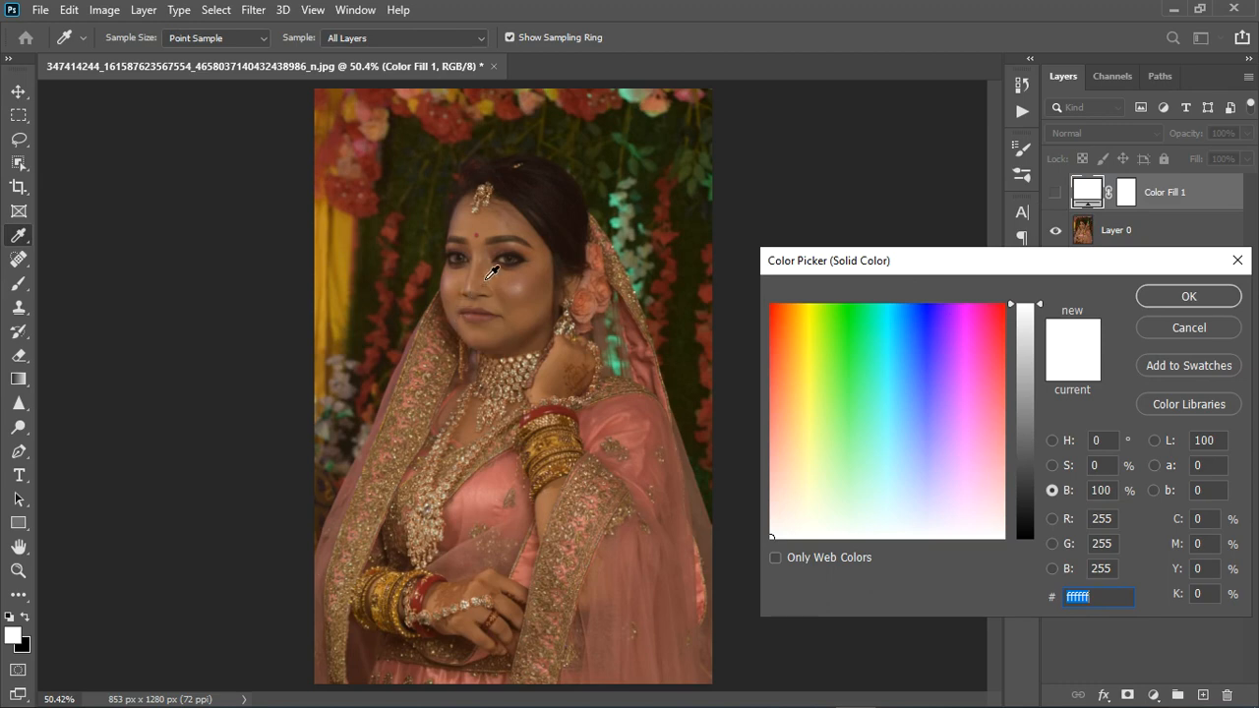
pyautogui.click(506, 273)
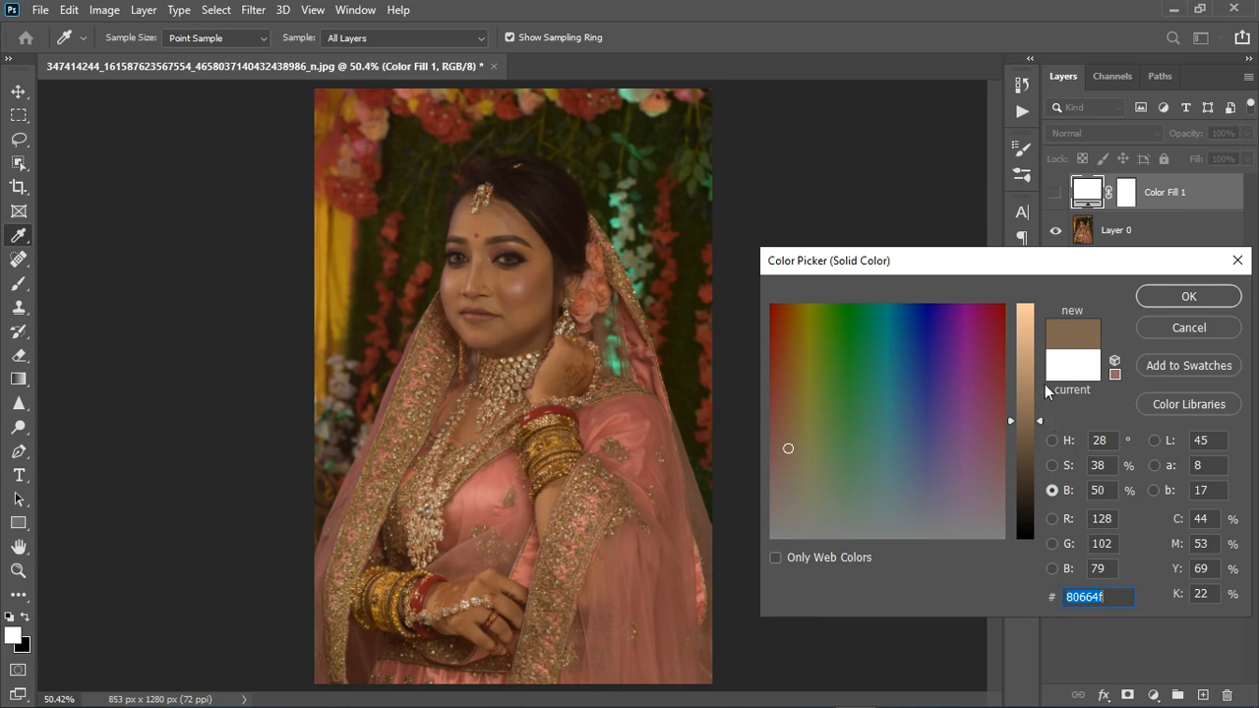
pyautogui.moveTo(1041, 420); pyautogui.dragTo(1039, 312)
pyautogui.click(1199, 287)
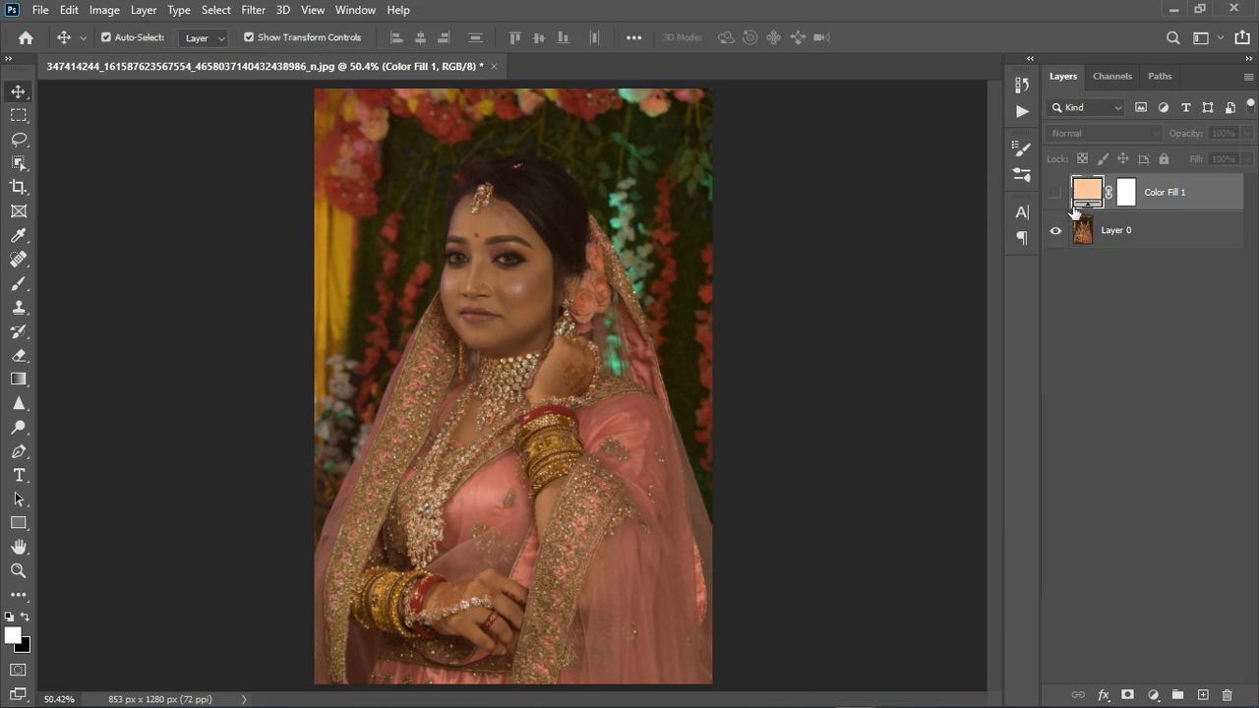
# Show the colour fill layer again and set its blend mode to Divide
pyautogui.click(1055, 192)
pyautogui.scroll(5, 325, 300)
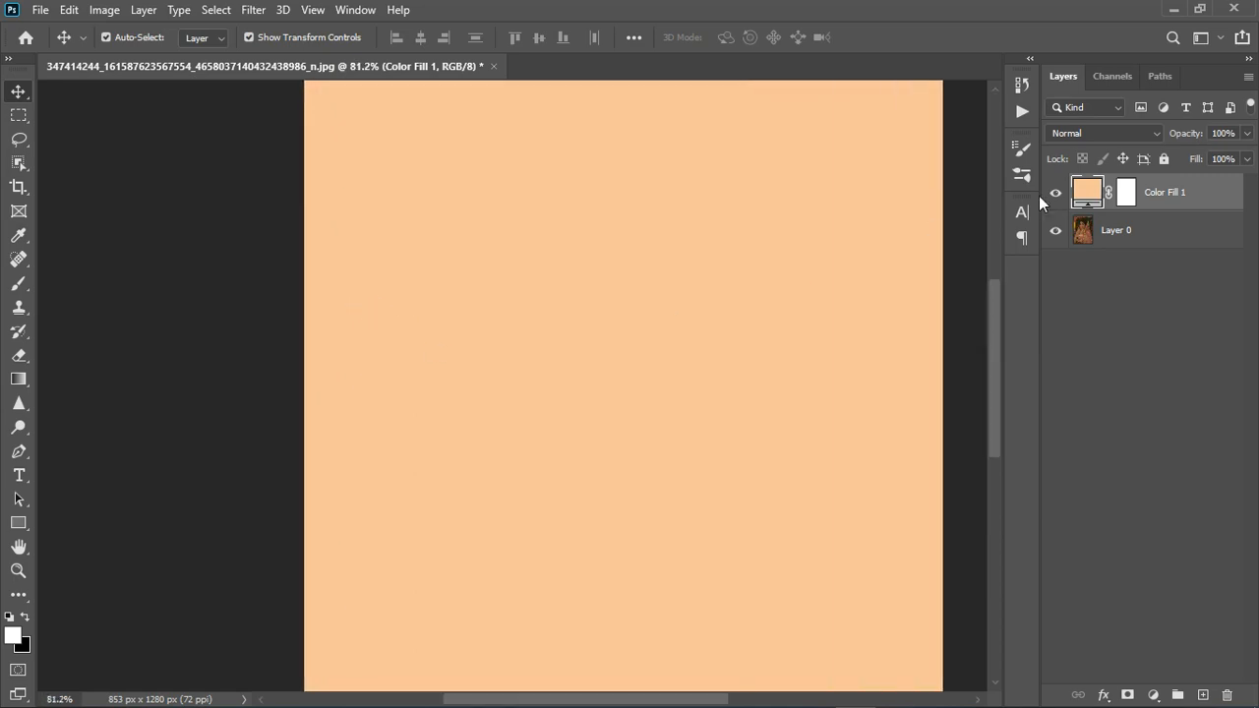
pyautogui.click(1093, 135)
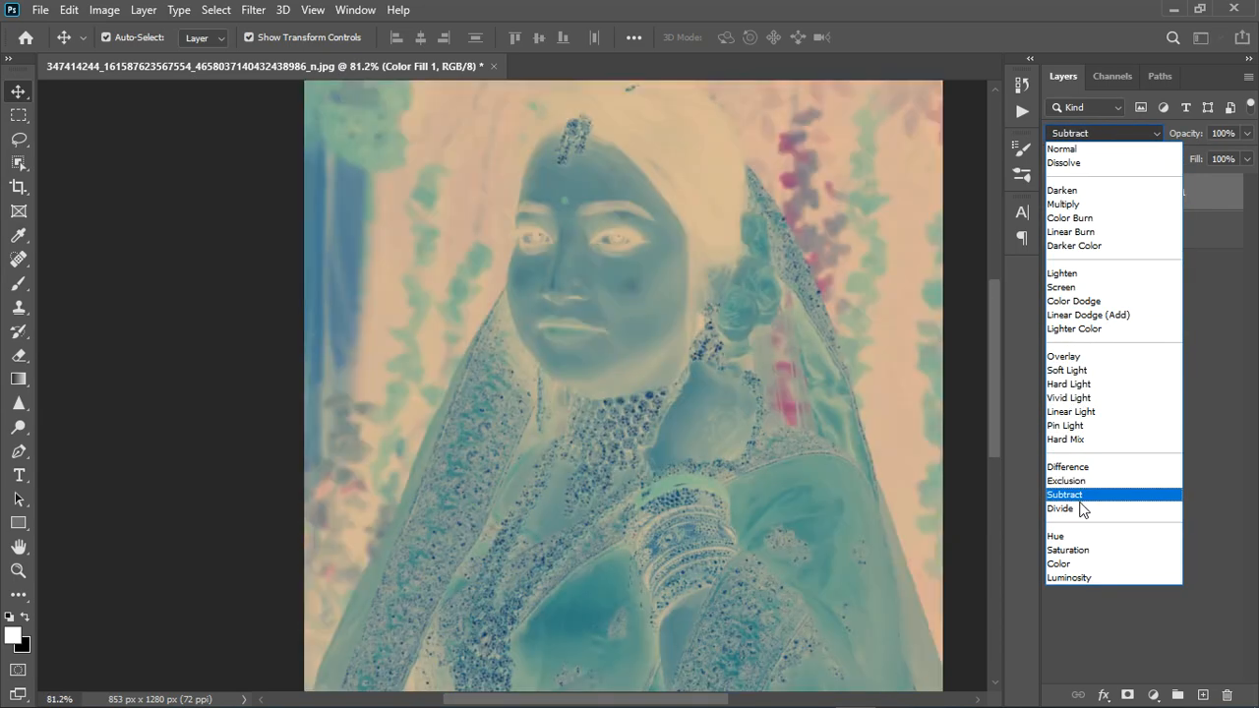
pyautogui.click(1082, 508)
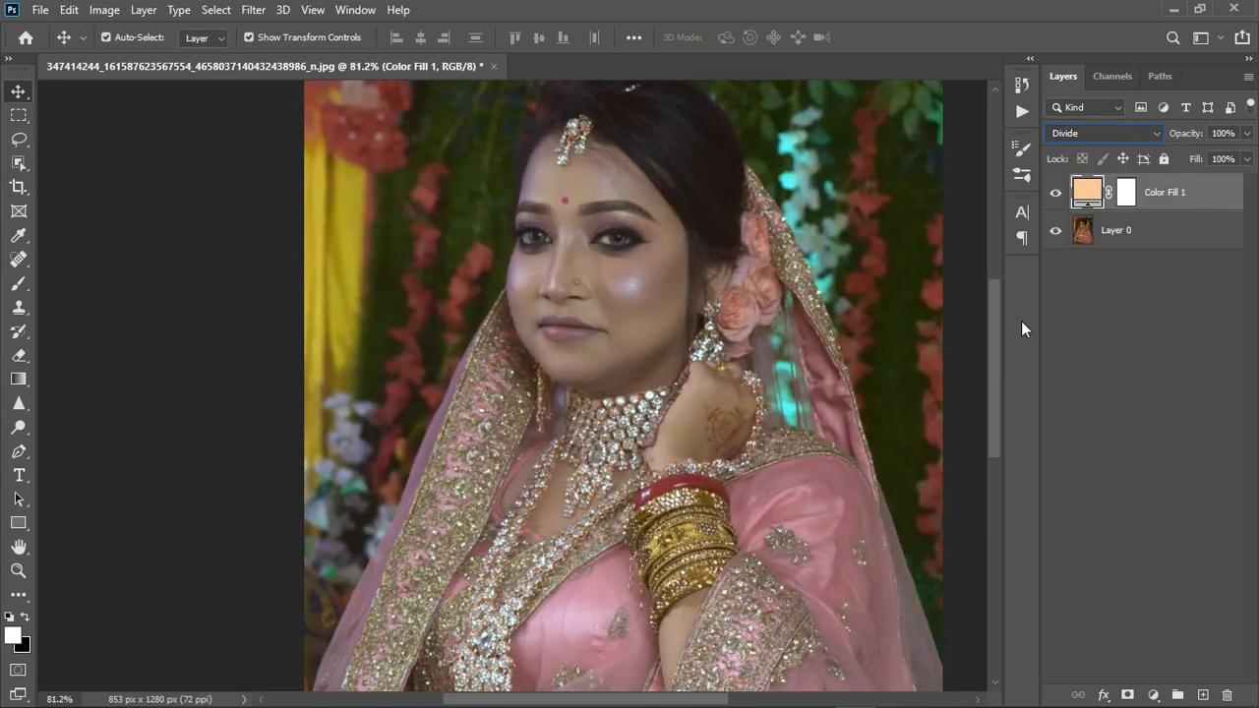
# Toggle the colour fill layer off and on to compare the whole portrait before and after correction
pyautogui.click(1073, 325)
pyautogui.hotkey('ctrl', '0')
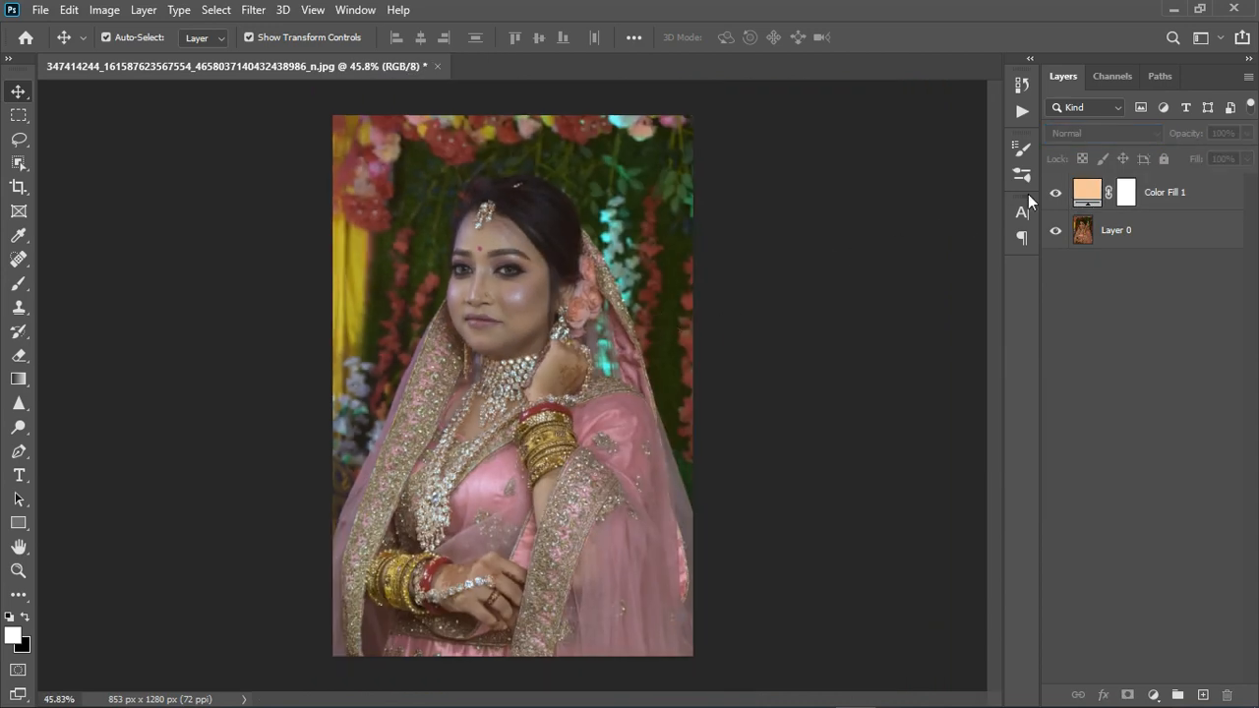
pyautogui.click(1055, 193)
pyautogui.click(1056, 193)
# Raise the fill layer's colour brightness to 100%, giving ffcb9d
pyautogui.scroll(4, 415, 286)
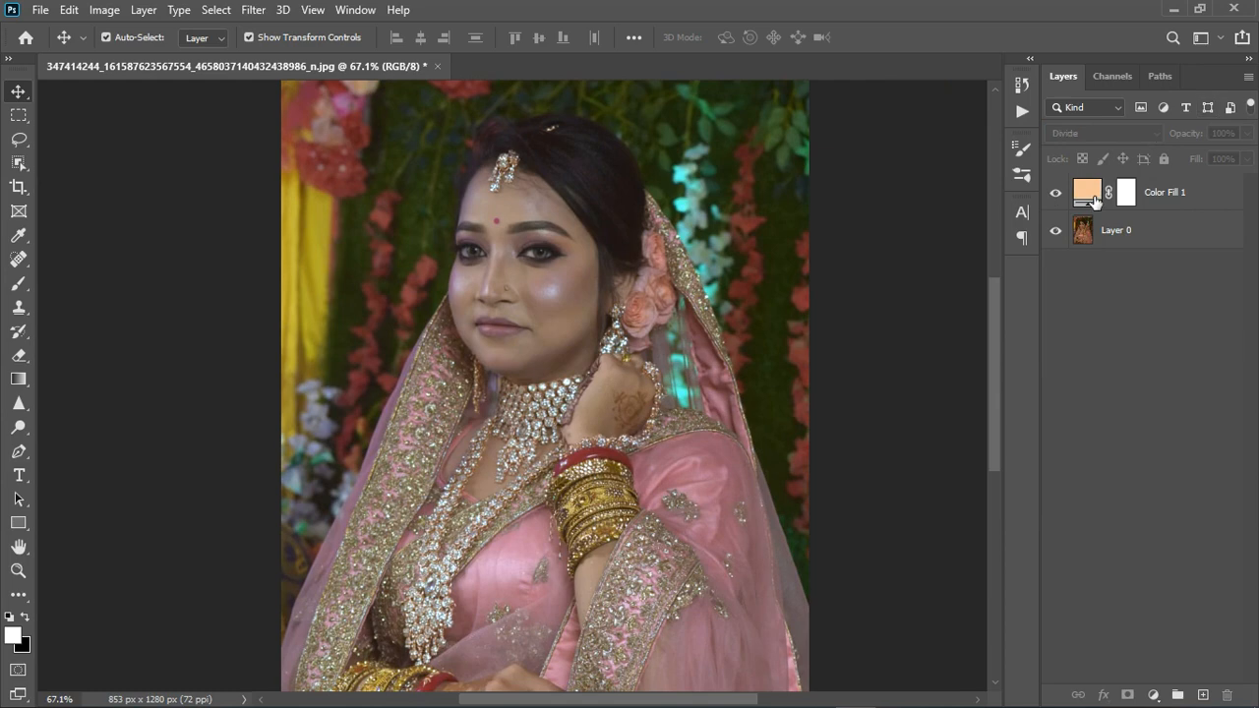
pyautogui.doubleClick(1094, 200)
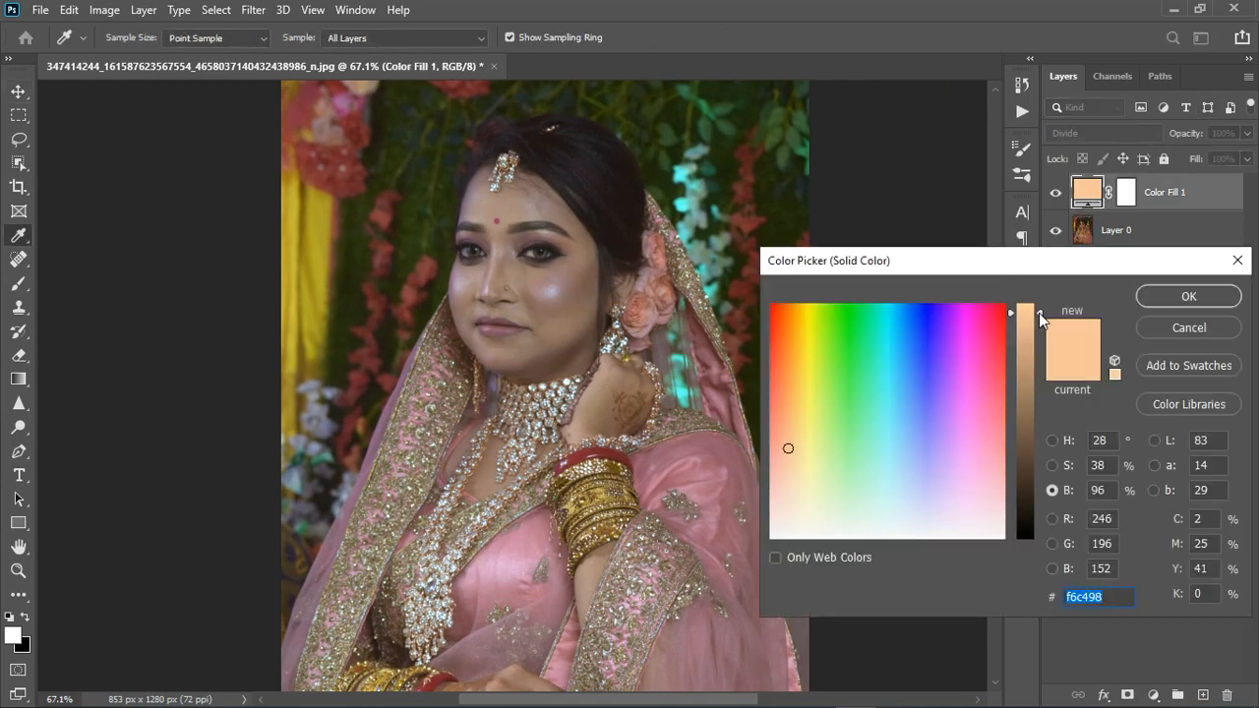
pyautogui.moveTo(1045, 292); pyautogui.dragTo(1045, 286)
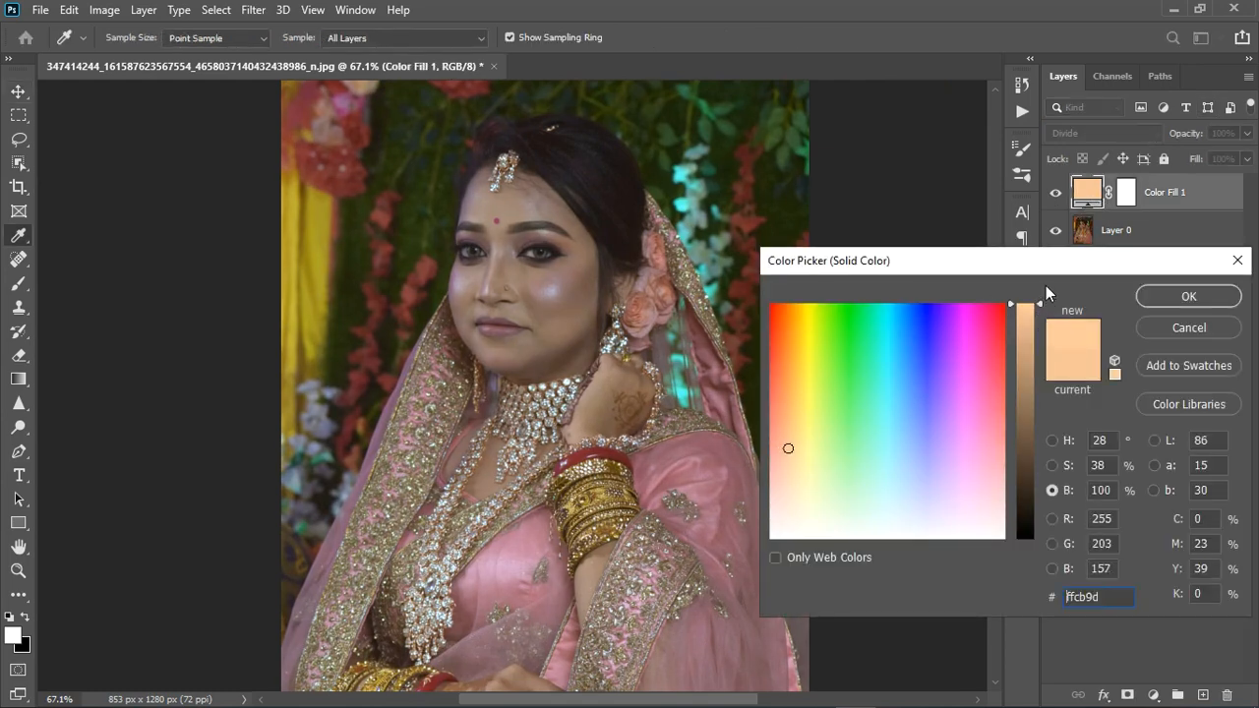
pyautogui.click(1195, 296)
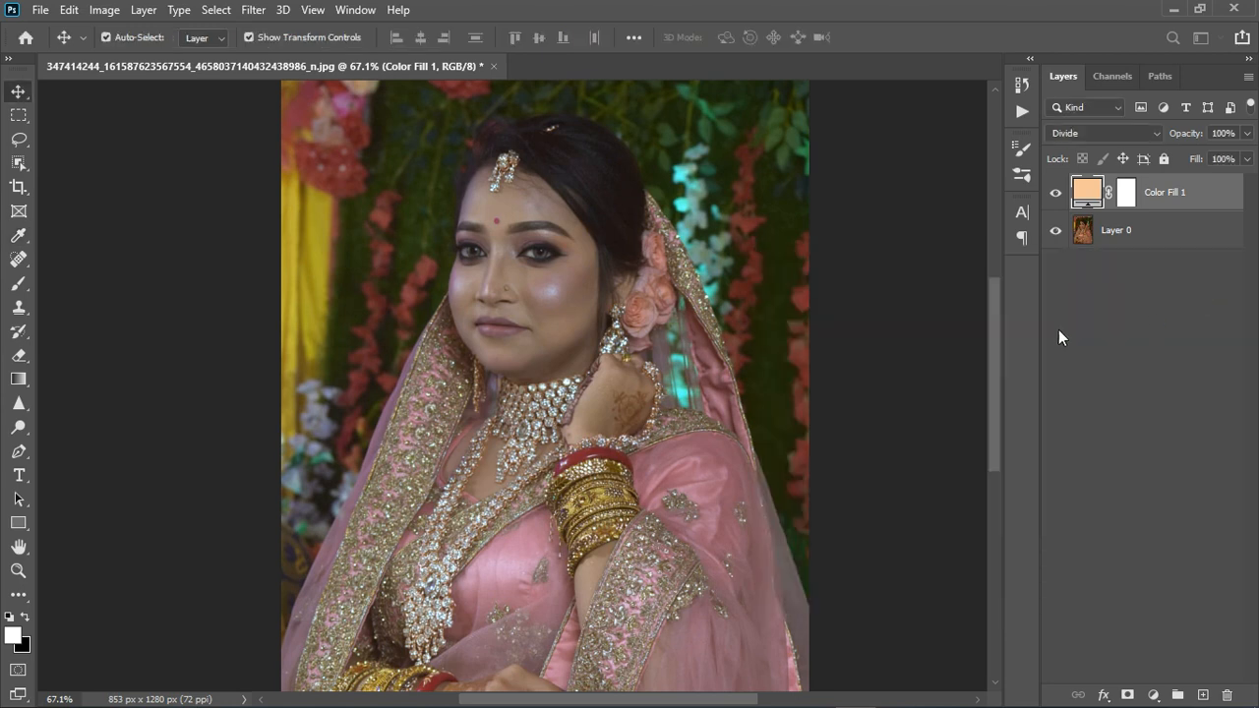
# Lower the colour fill layer's opacity to 80% and deselect the layer
pyautogui.click(1246, 133)
pyautogui.moveTo(1246, 152); pyautogui.dragTo(1229, 160)
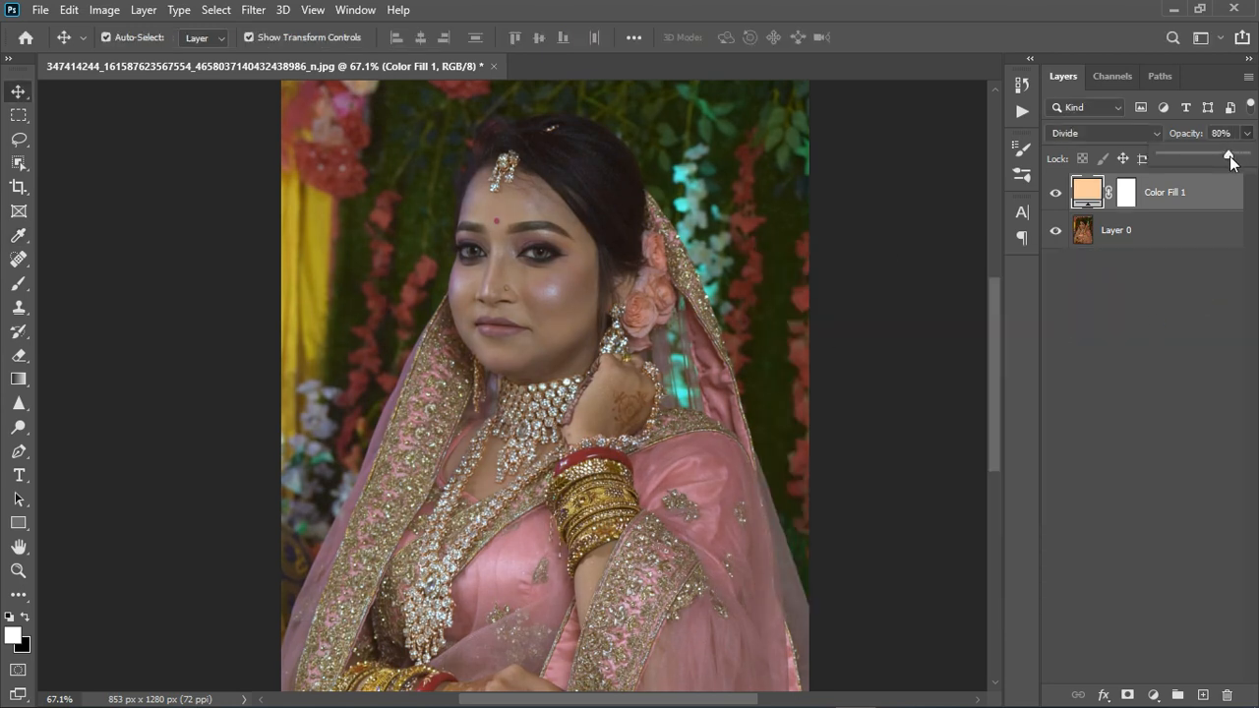
pyautogui.click(1179, 363)
# Add an Exposure adjustment layer above the colour fill and set its exposure to +0.61
pyautogui.scroll(3, 484, 305)
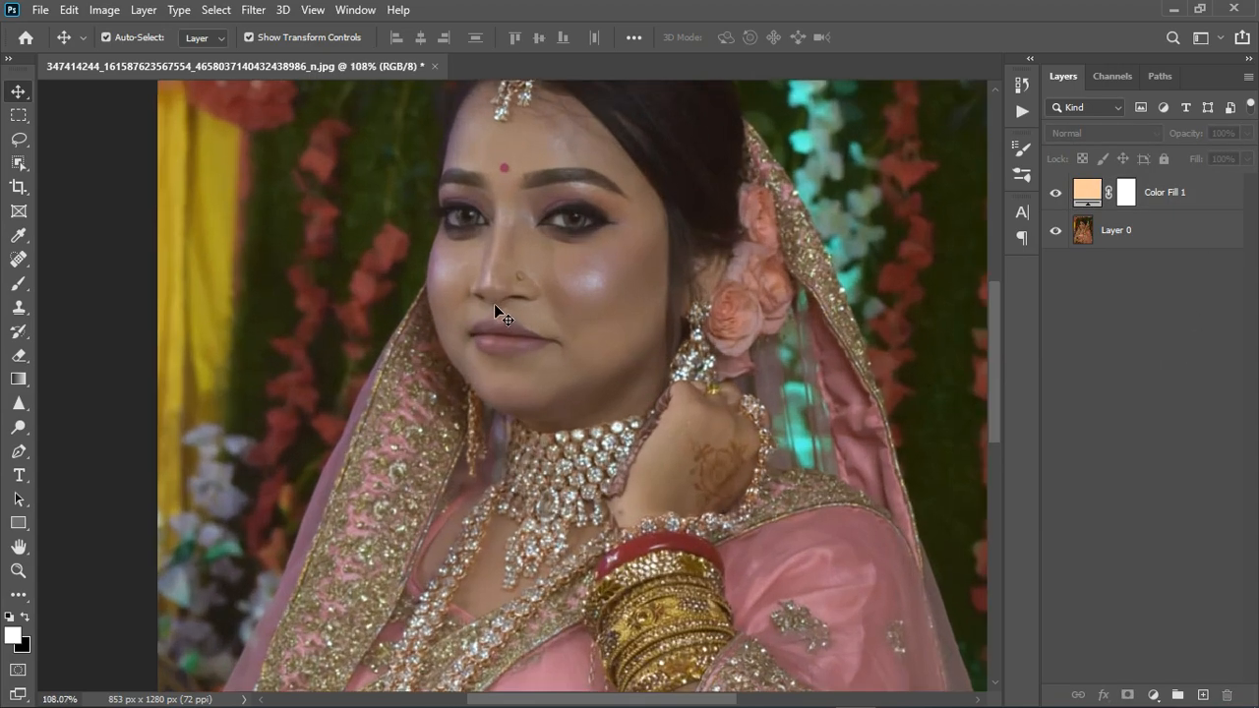
pyautogui.scroll(-4, 495, 306)
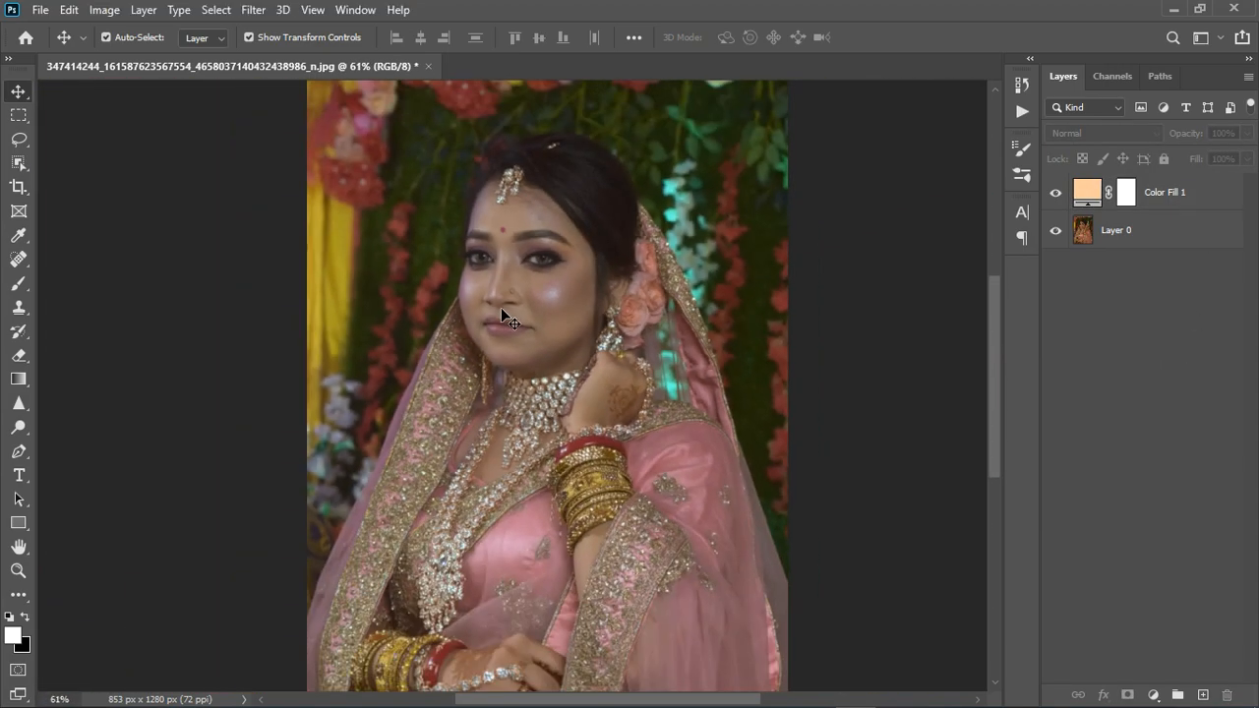
pyautogui.scroll(-1, 500, 307)
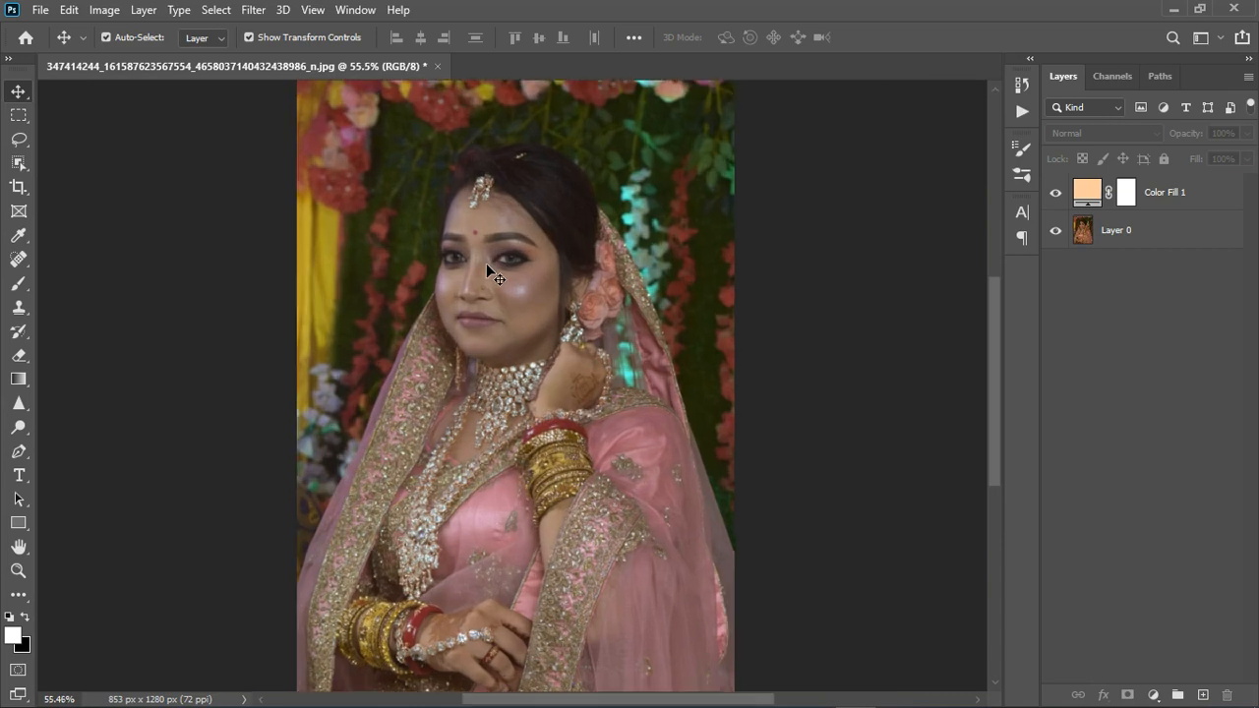
pyautogui.scroll(1, 488, 252)
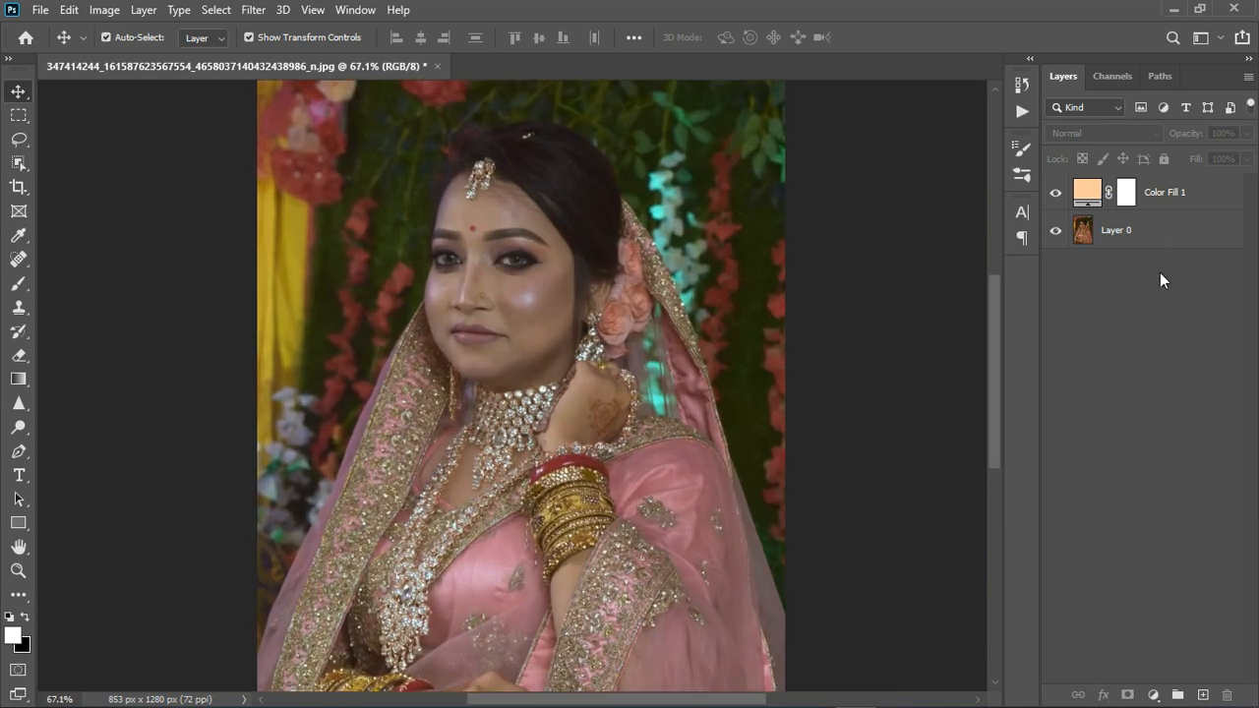
pyautogui.click(1153, 694)
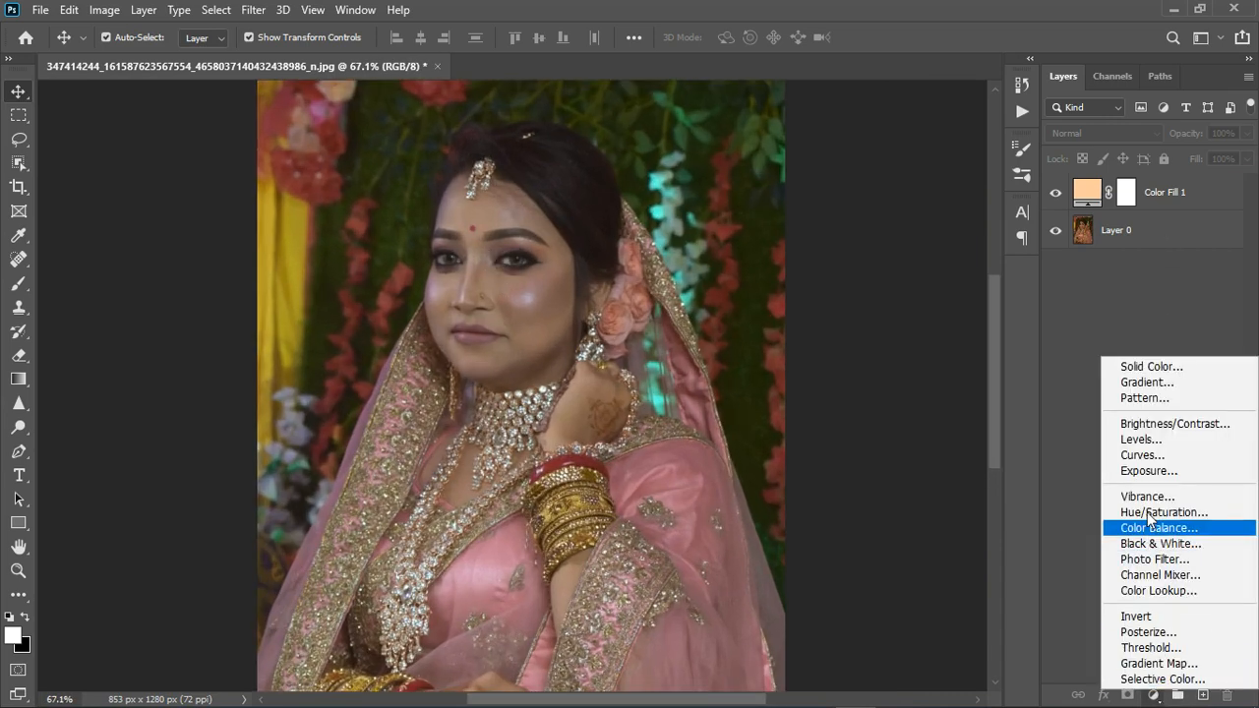
pyautogui.click(1107, 472)
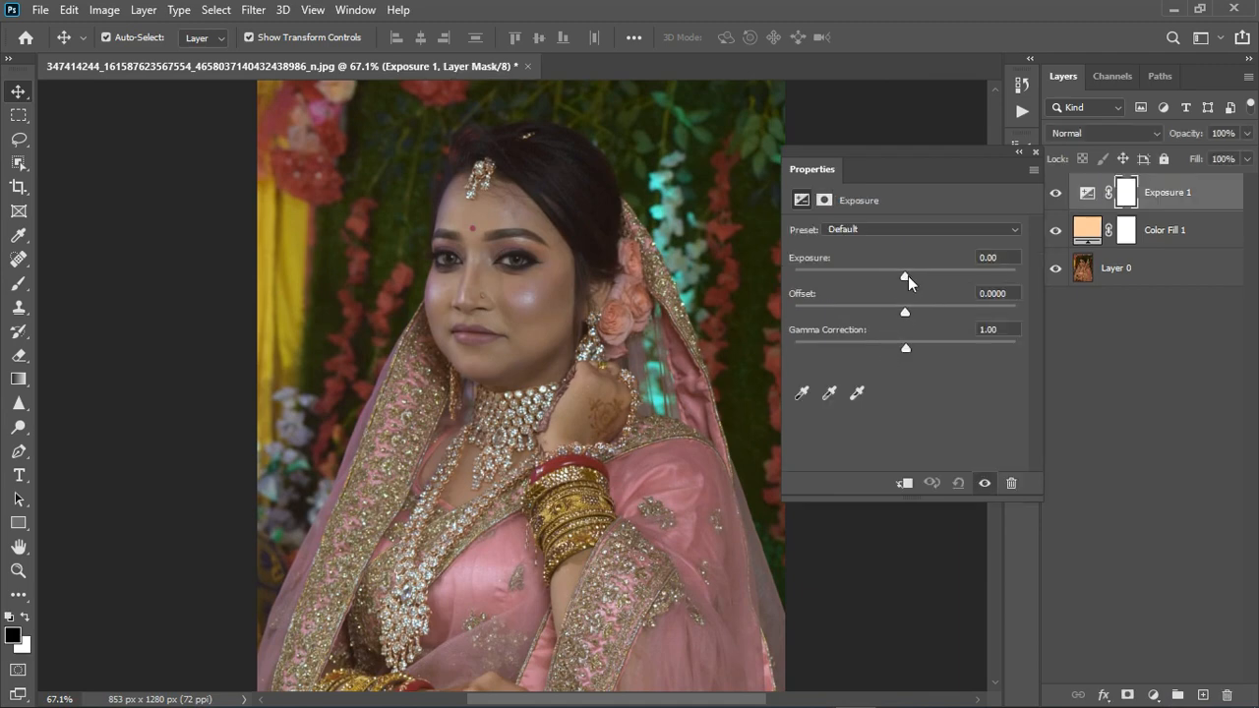
pyautogui.moveTo(906, 277); pyautogui.dragTo(915, 276)
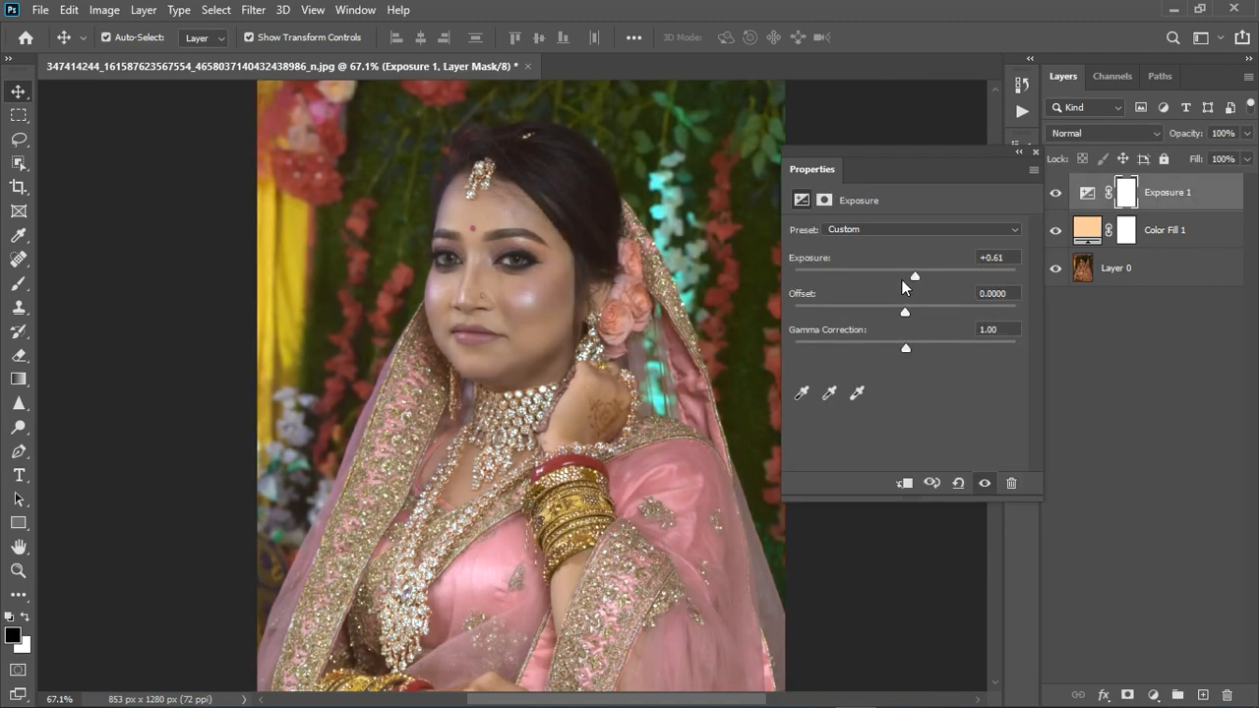
# Fine-tune the Exposure adjustment to +0.72 with gamma correction at 1.00, and close its properties
pyautogui.scroll(-5, 520, 447)
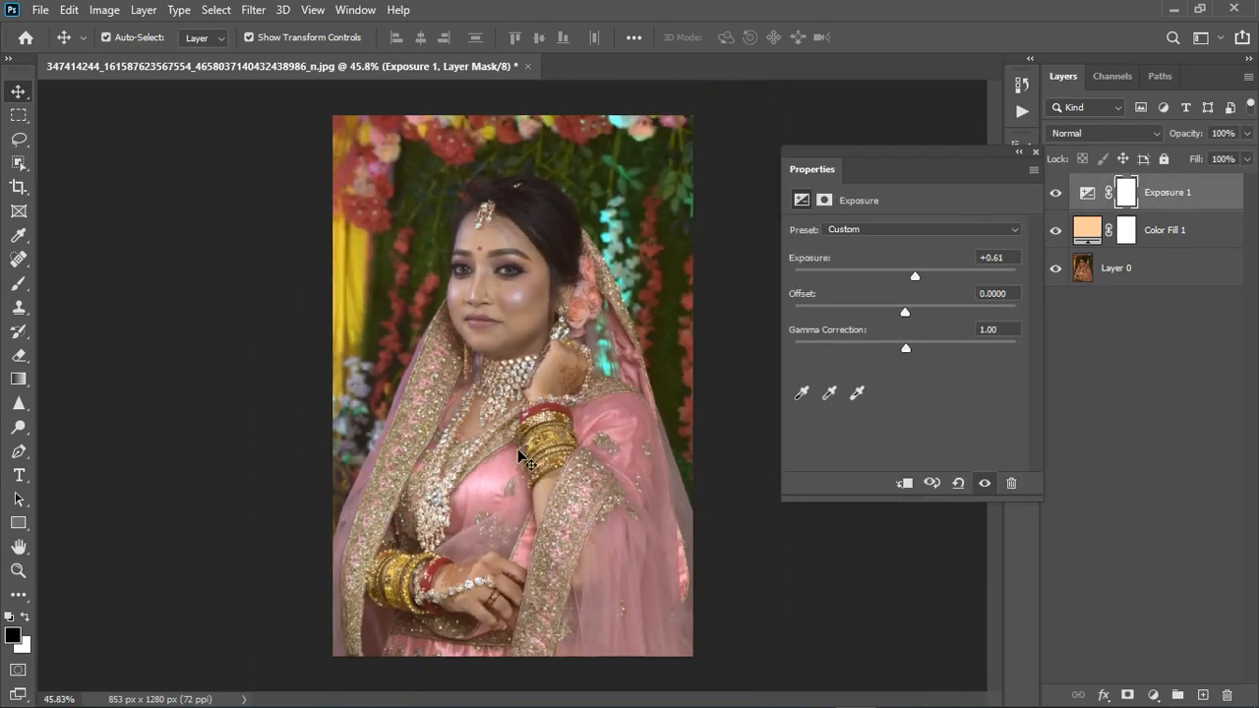
pyautogui.scroll(2, 519, 446)
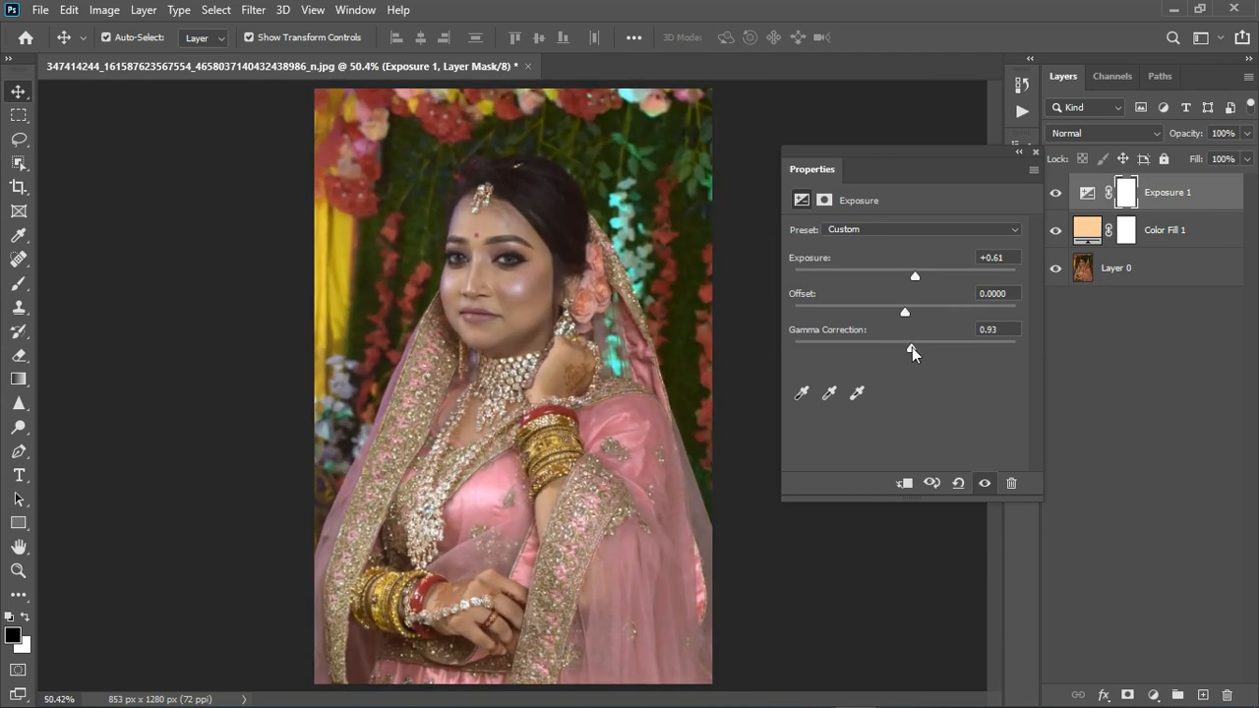
pyautogui.moveTo(908, 349); pyautogui.dragTo(907, 349)
pyautogui.moveTo(914, 279); pyautogui.dragTo(917, 280)
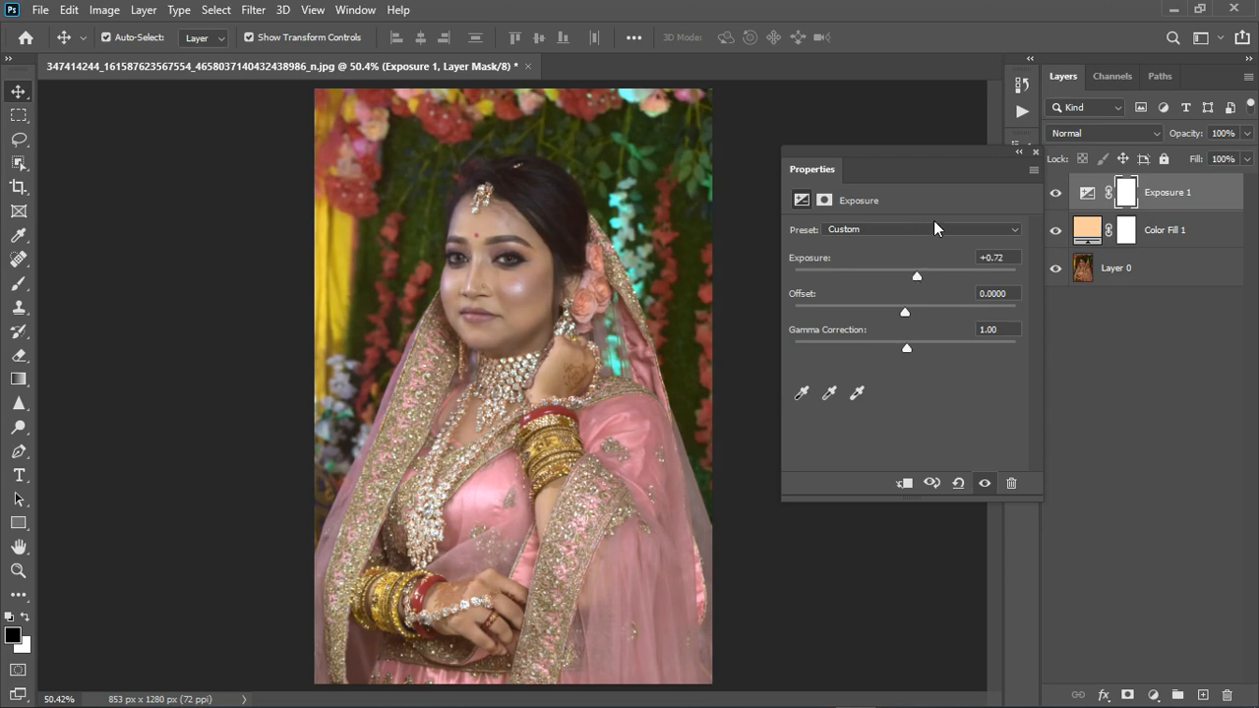
pyautogui.click(1035, 153)
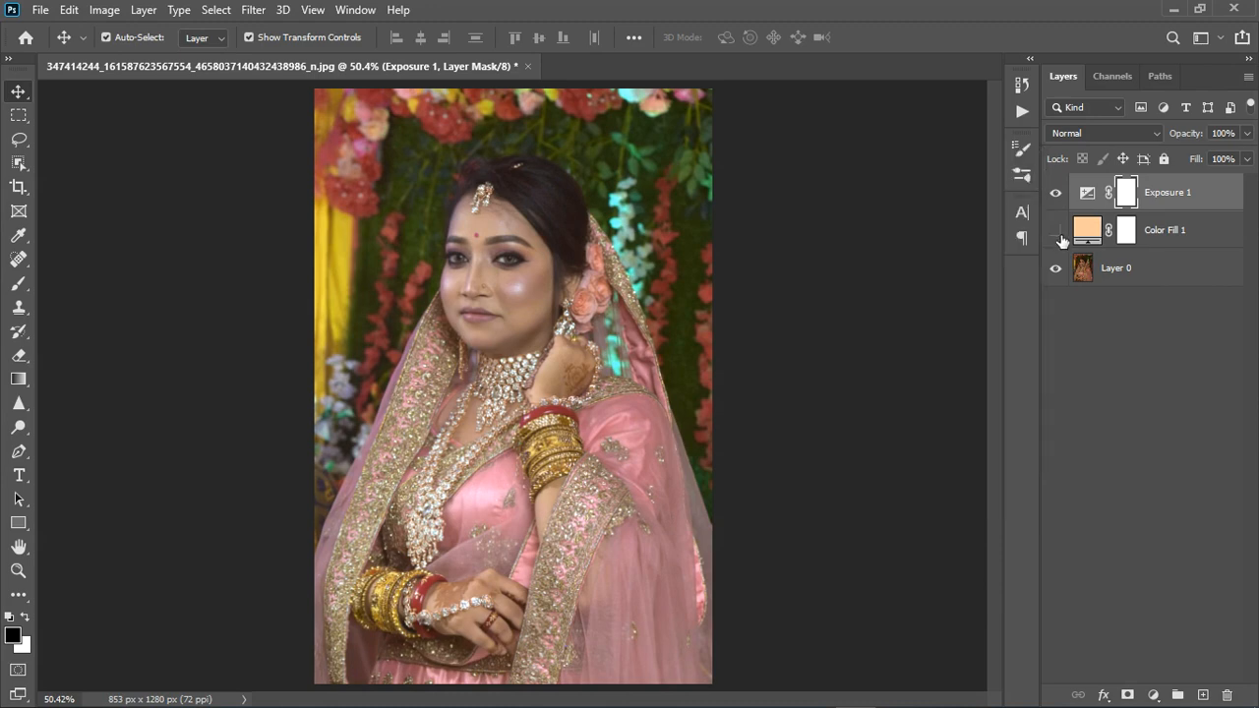
# Compare the portrait with the colour fill layer off and on, and inspect the corrected skin tones on the face
pyautogui.click(1056, 232)
pyautogui.click(1056, 232)
pyautogui.scroll(4, 500, 258)
pyautogui.scroll(2, 478, 259)
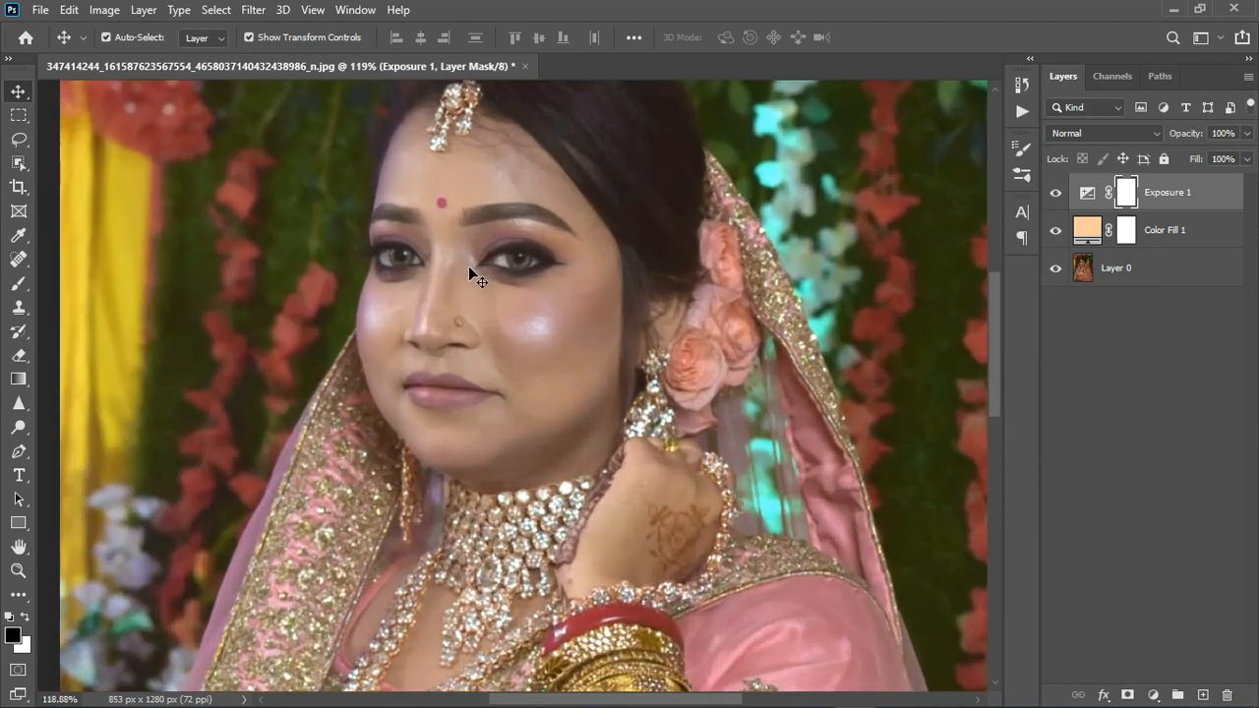
pyautogui.scroll(-4, 473, 266)
pyautogui.scroll(-2, 483, 270)
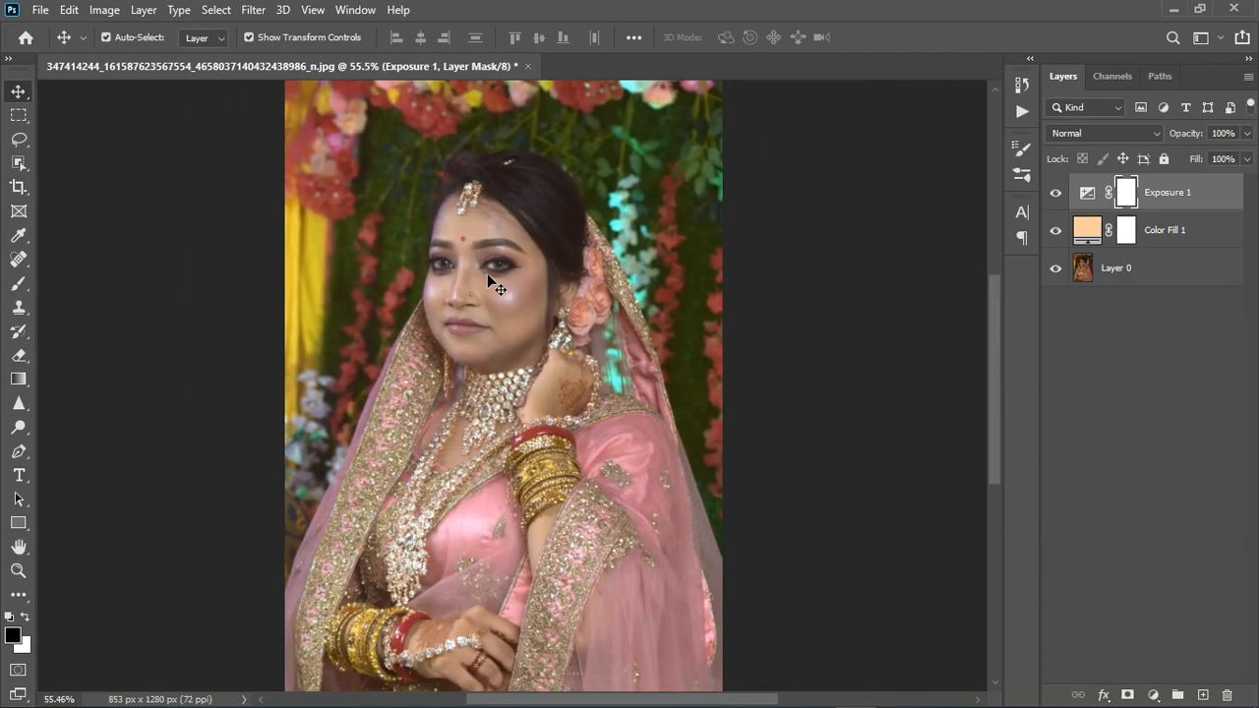
pyautogui.scroll(1, 480, 291)
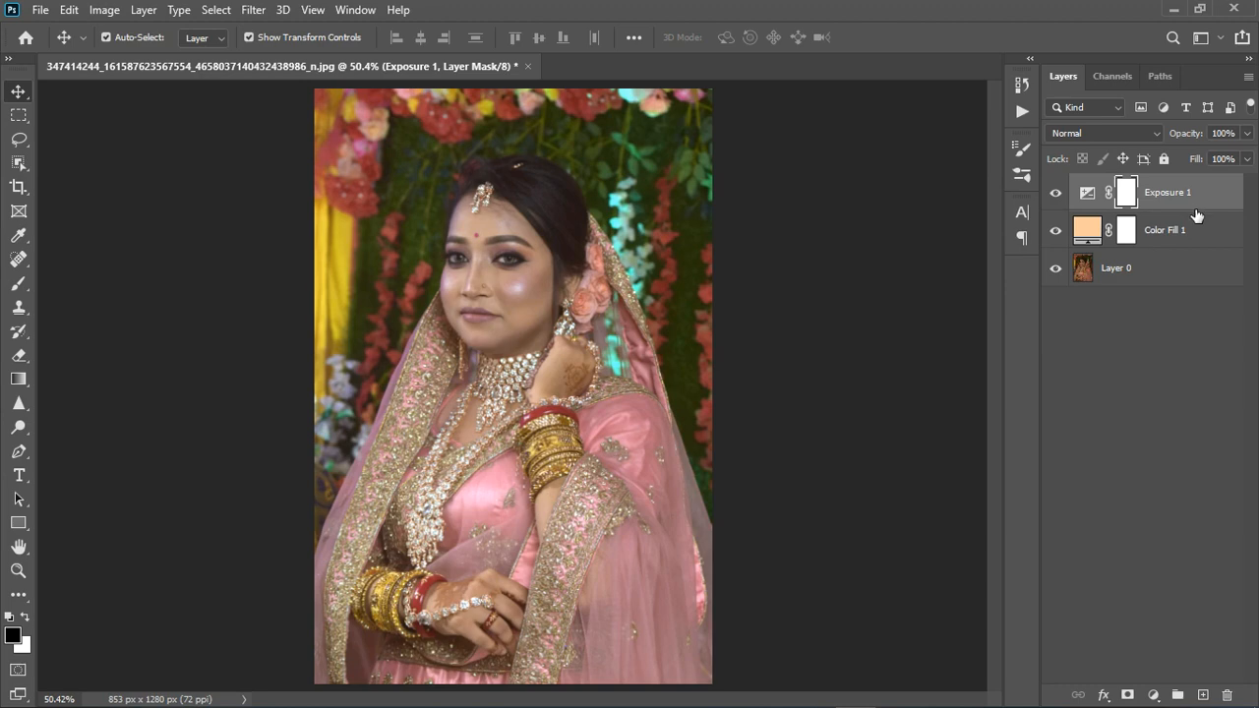
# Stamp all visible layers into a new merged layer and open it in the Camera Raw Filter
pyautogui.hotkey('ctrl', 'shift', 'alt', 'e')
pyautogui.press('x')
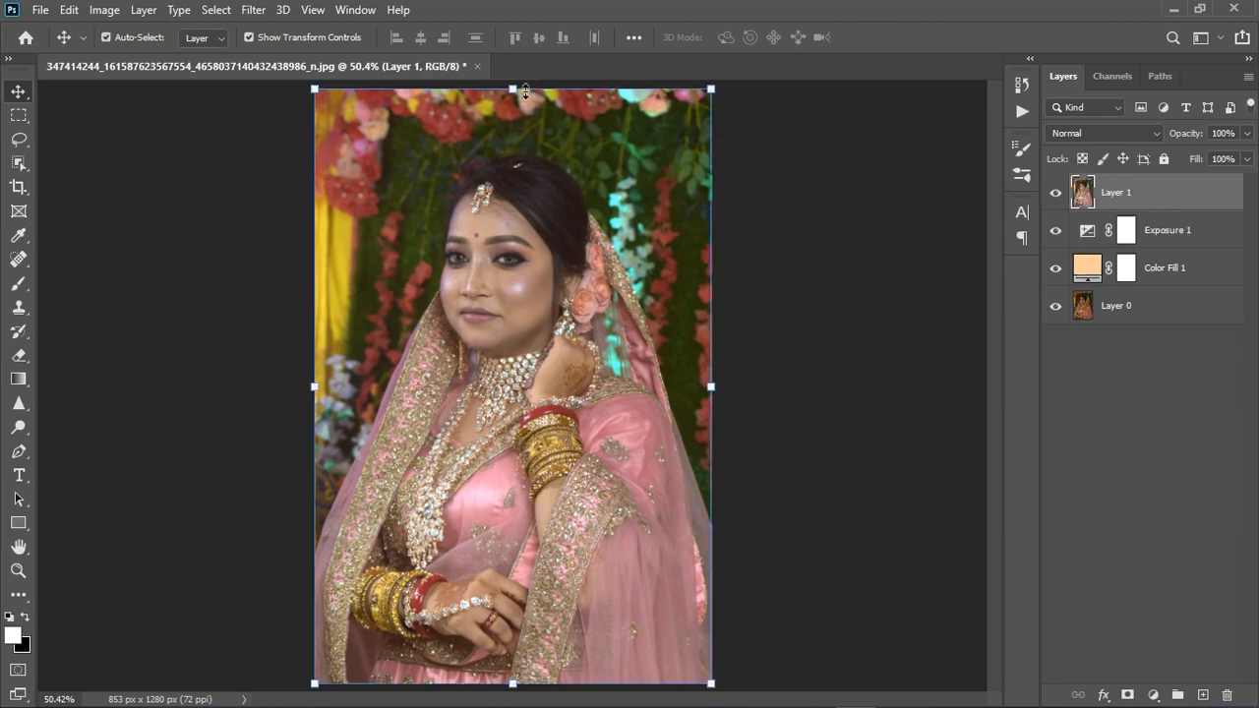
pyautogui.click(252, 12)
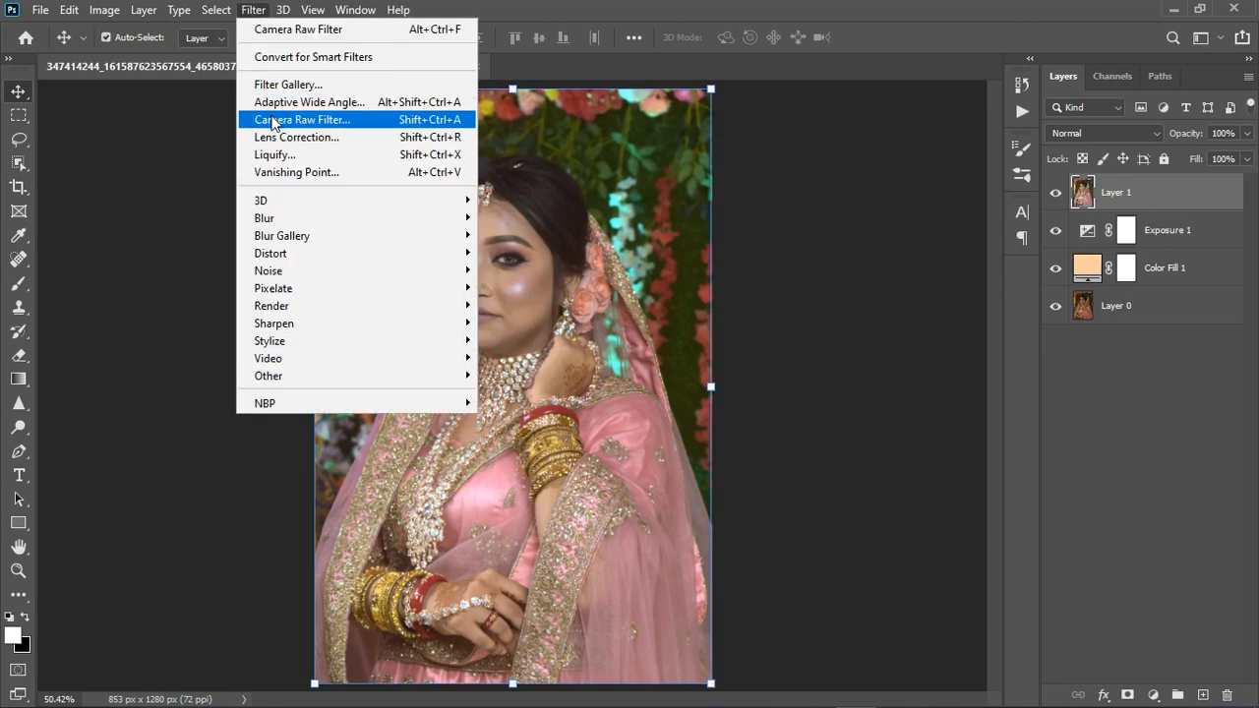
pyautogui.click(276, 116)
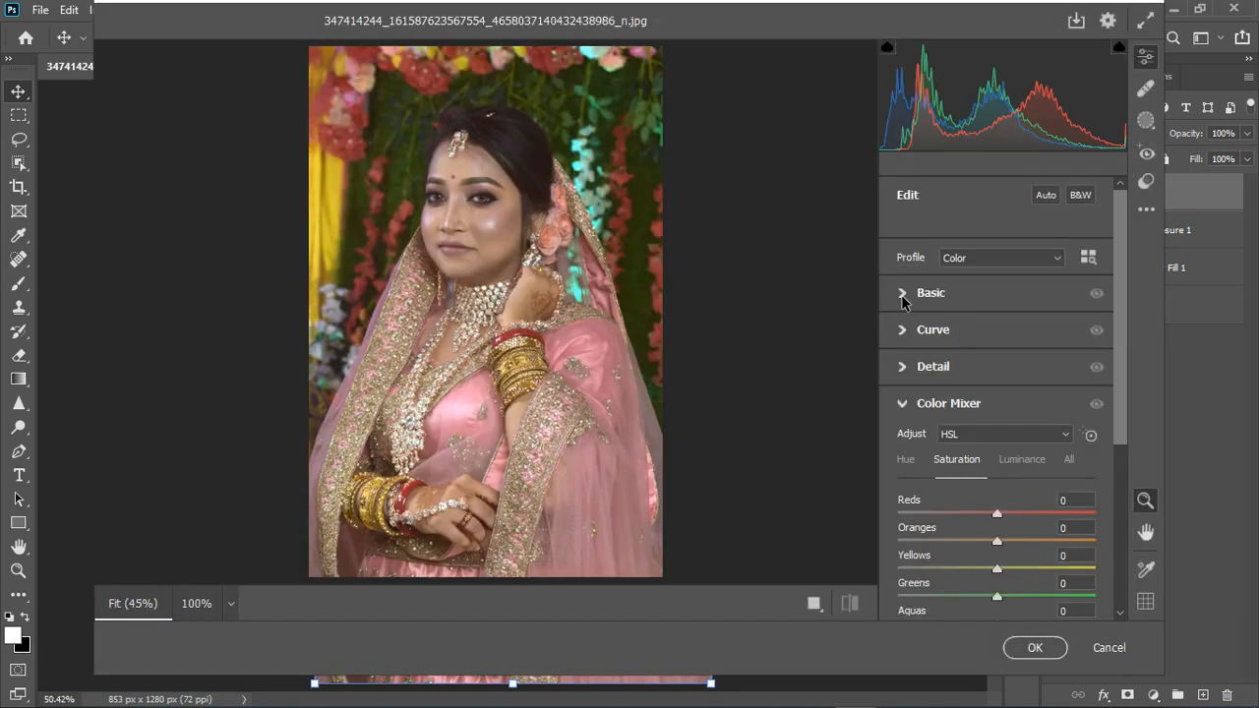
# Set a custom white balance in the Basic settings by sampling the skin just below the bride's eye
pyautogui.click(903, 296)
pyautogui.click(1086, 224)
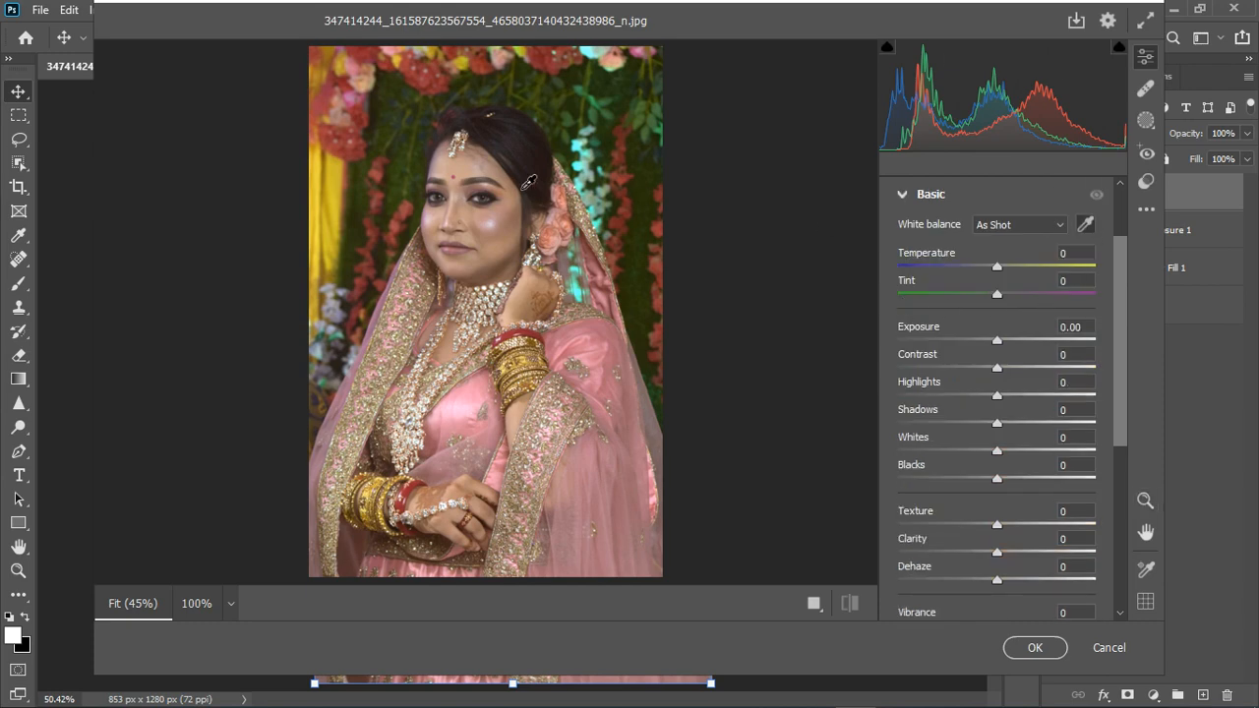
pyautogui.scroll(3, 443, 205)
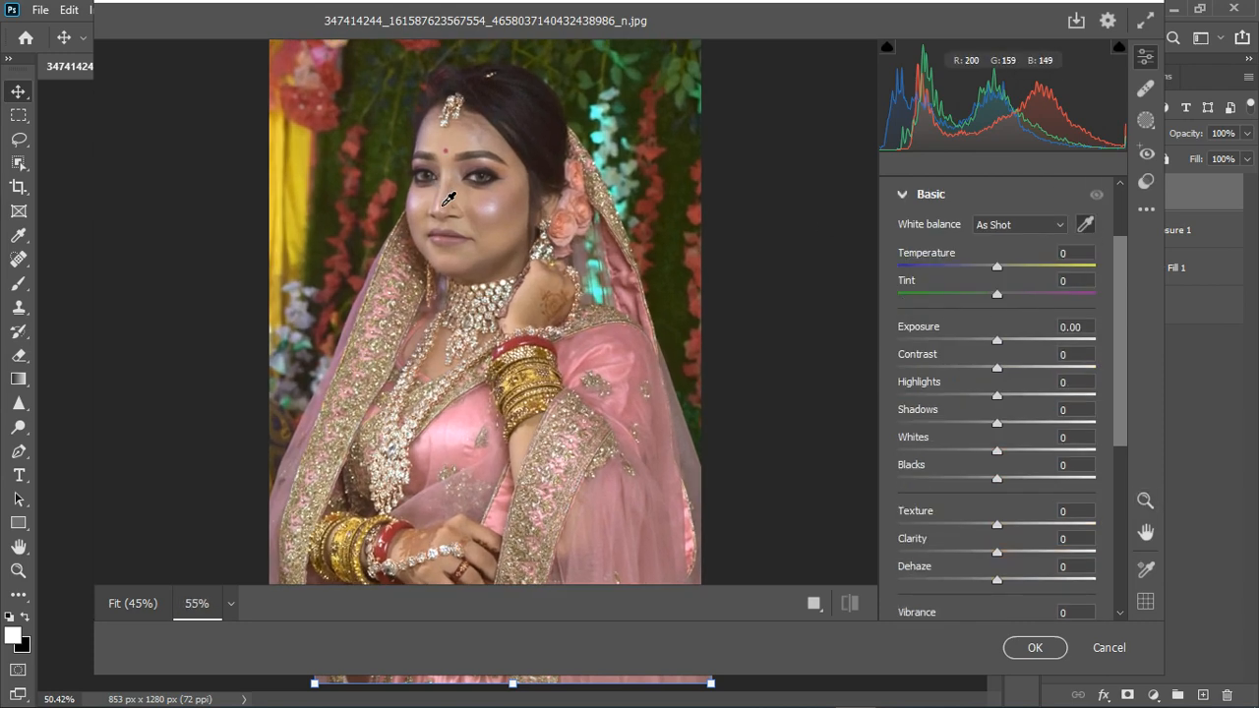
pyautogui.scroll(3, 448, 199)
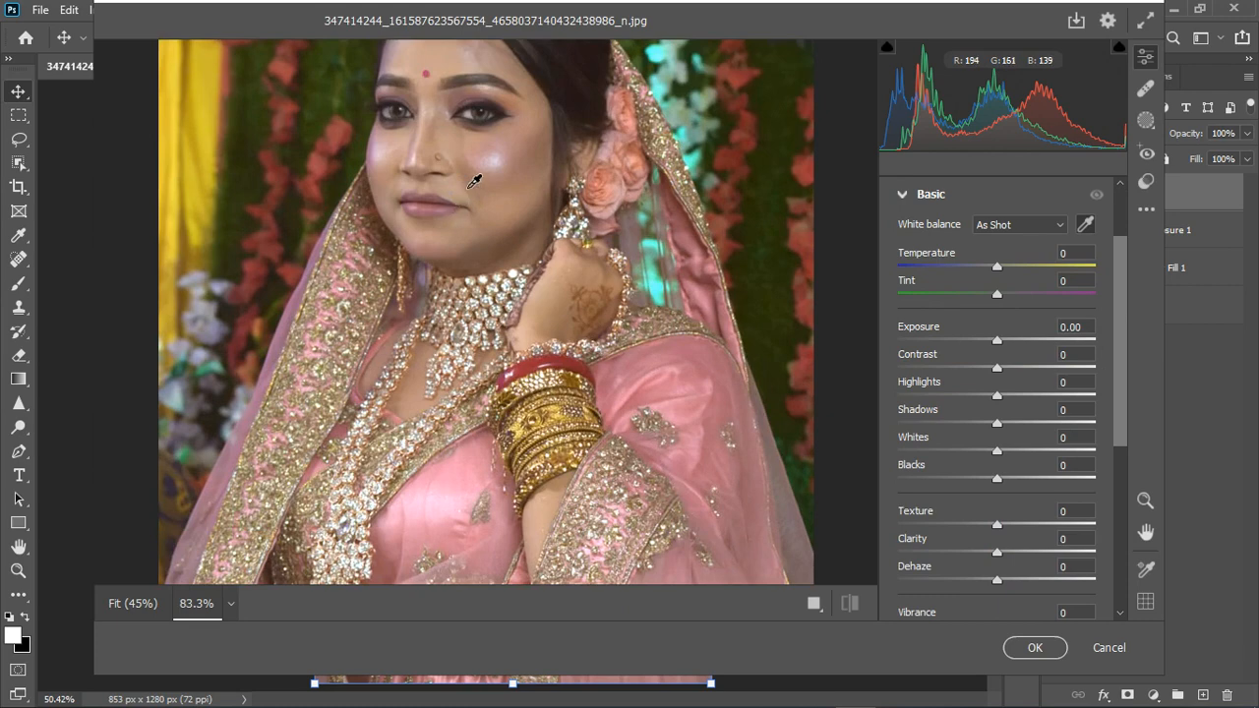
pyautogui.click(473, 128)
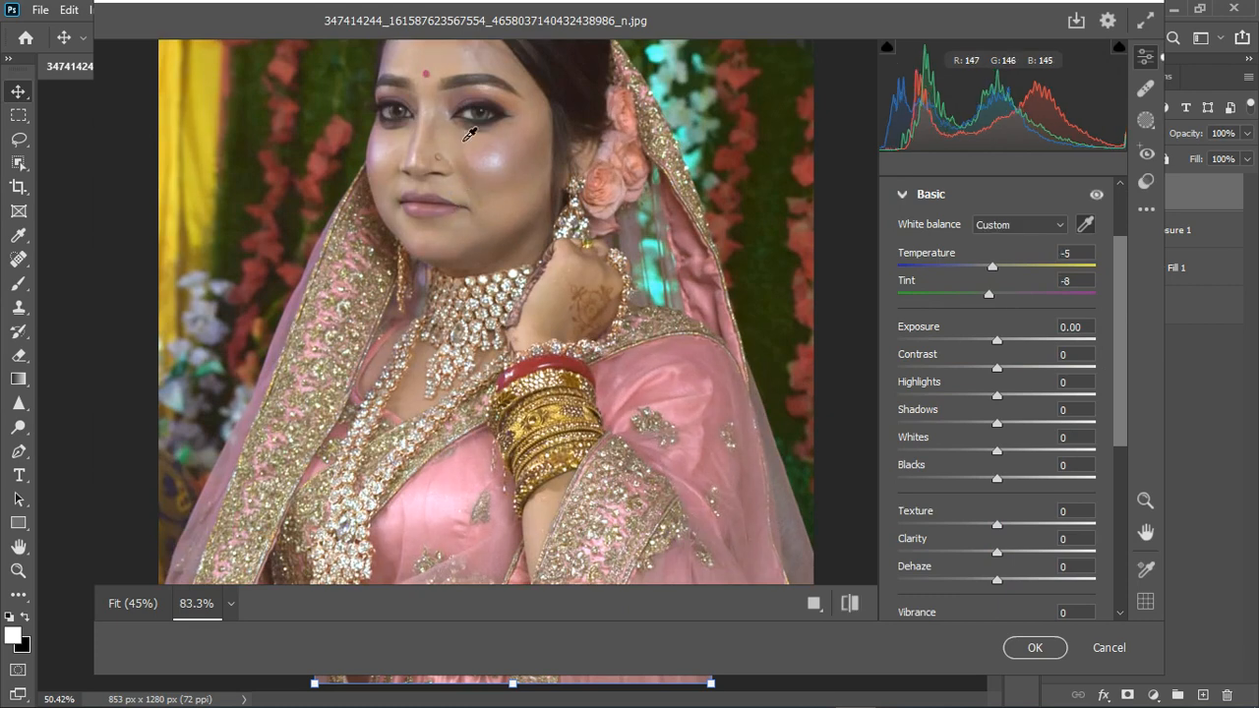
pyautogui.scroll(-4, 485, 270)
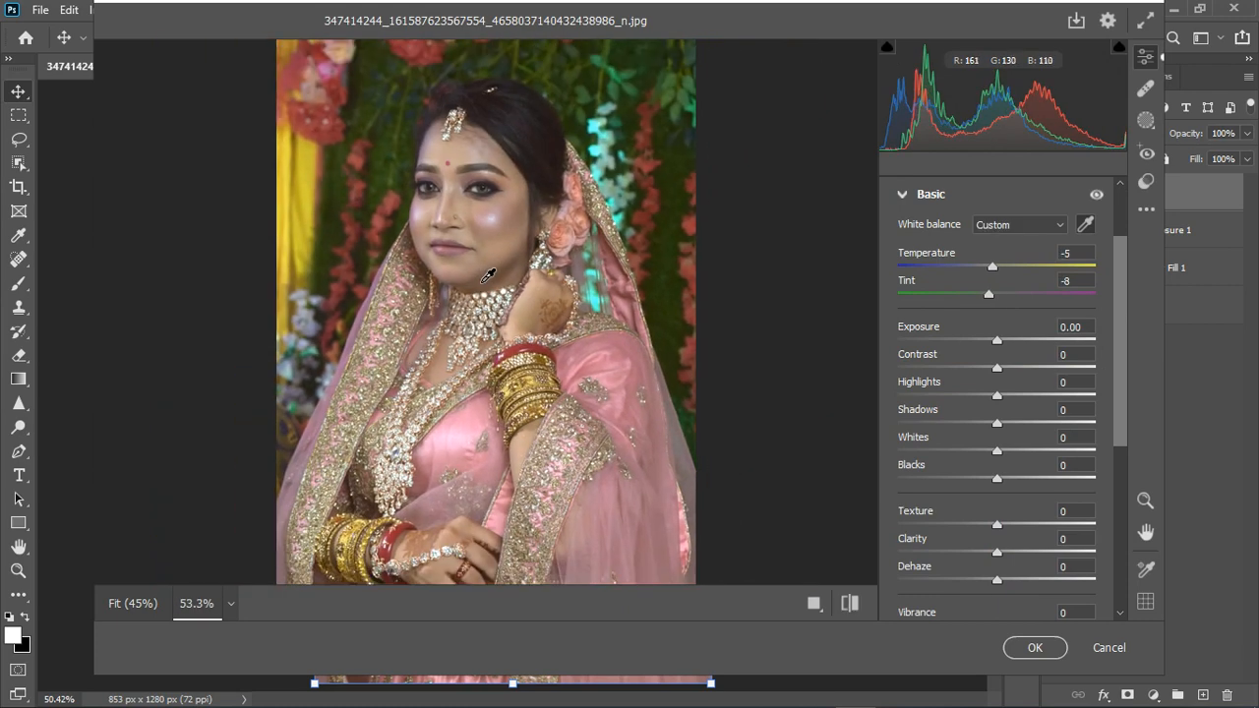
pyautogui.scroll(-2, 489, 277)
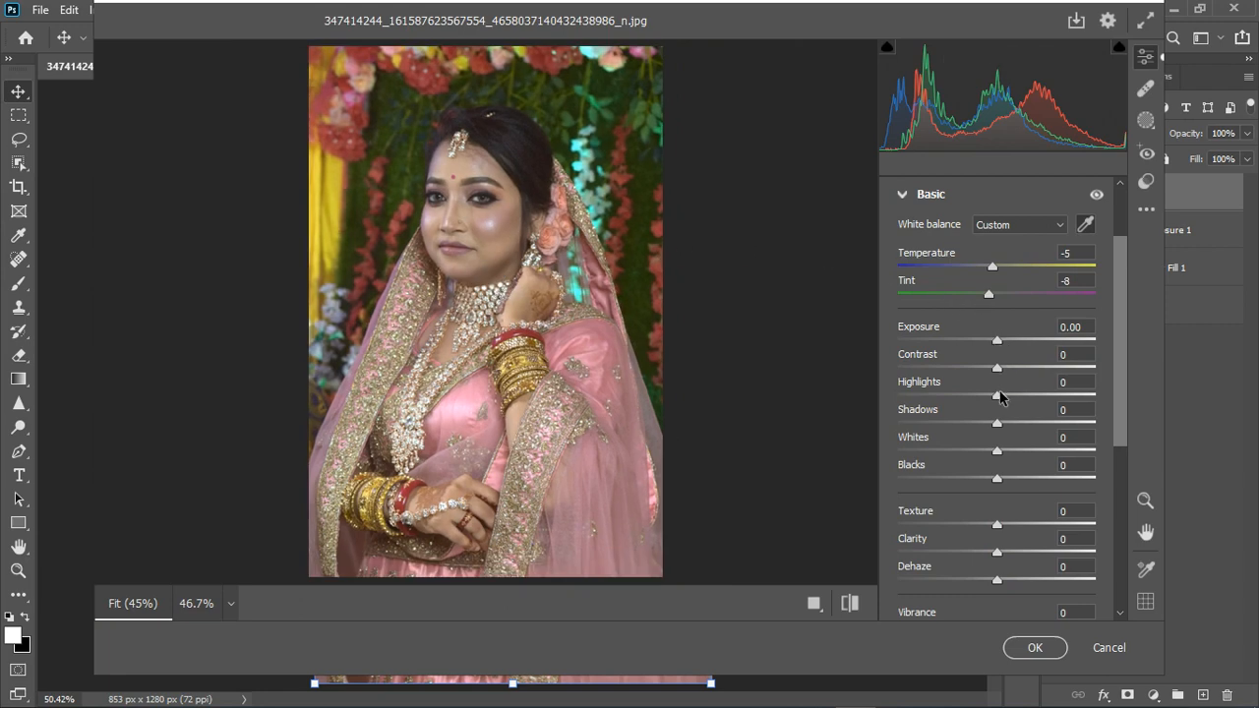
# Set the basic tones to Highlights +14, Whites +15, Blacks -10, Shadows -9 and Texture +3
pyautogui.moveTo(998, 397); pyautogui.dragTo(1011, 399)
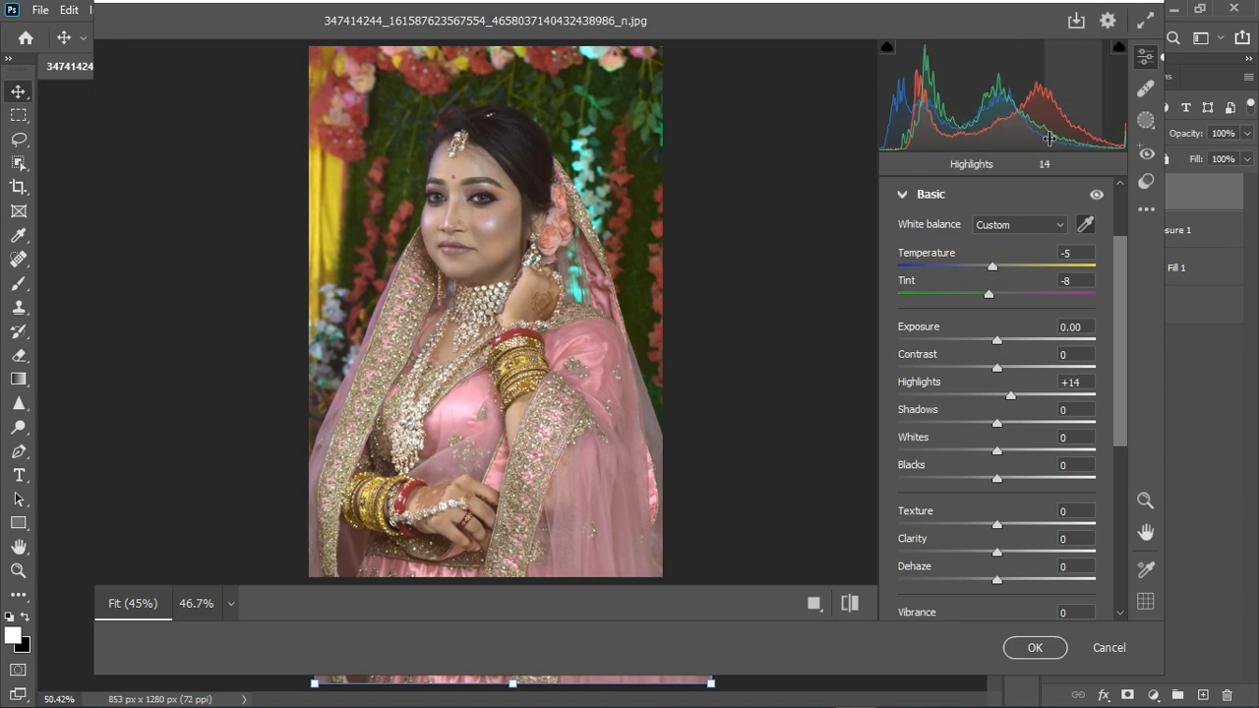
pyautogui.moveTo(997, 450); pyautogui.dragTo(1012, 453)
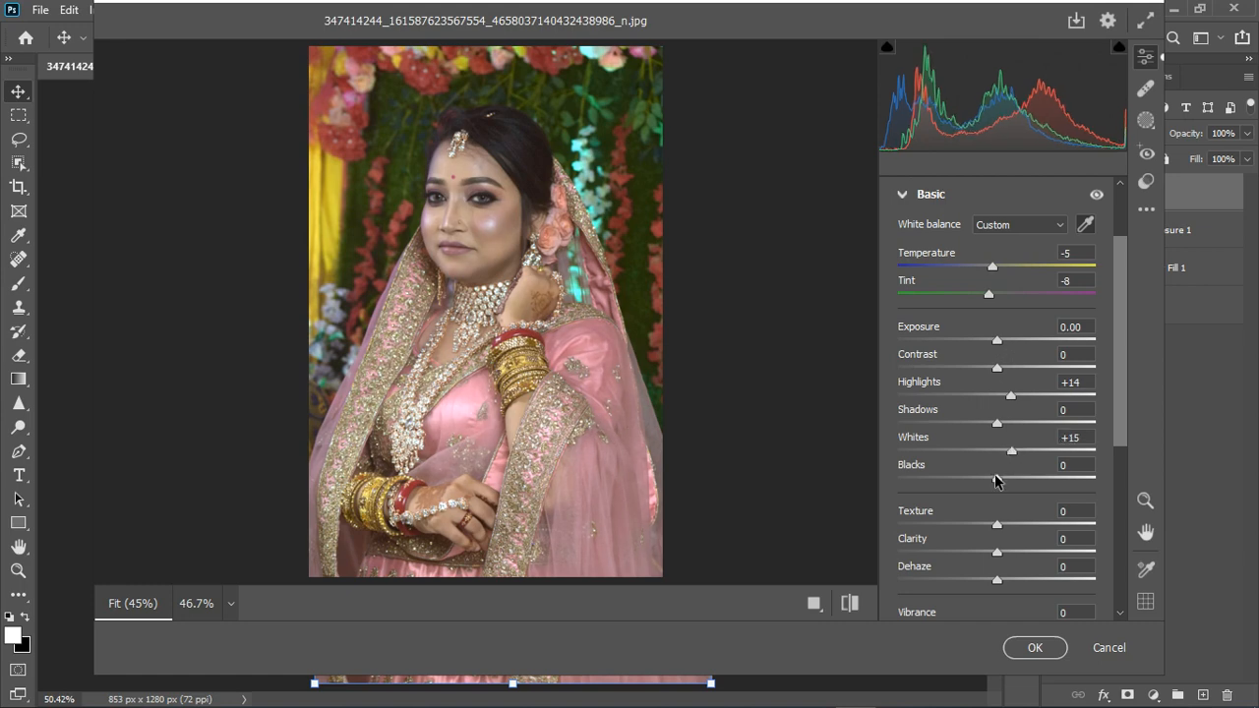
pyautogui.moveTo(996, 482); pyautogui.dragTo(987, 483)
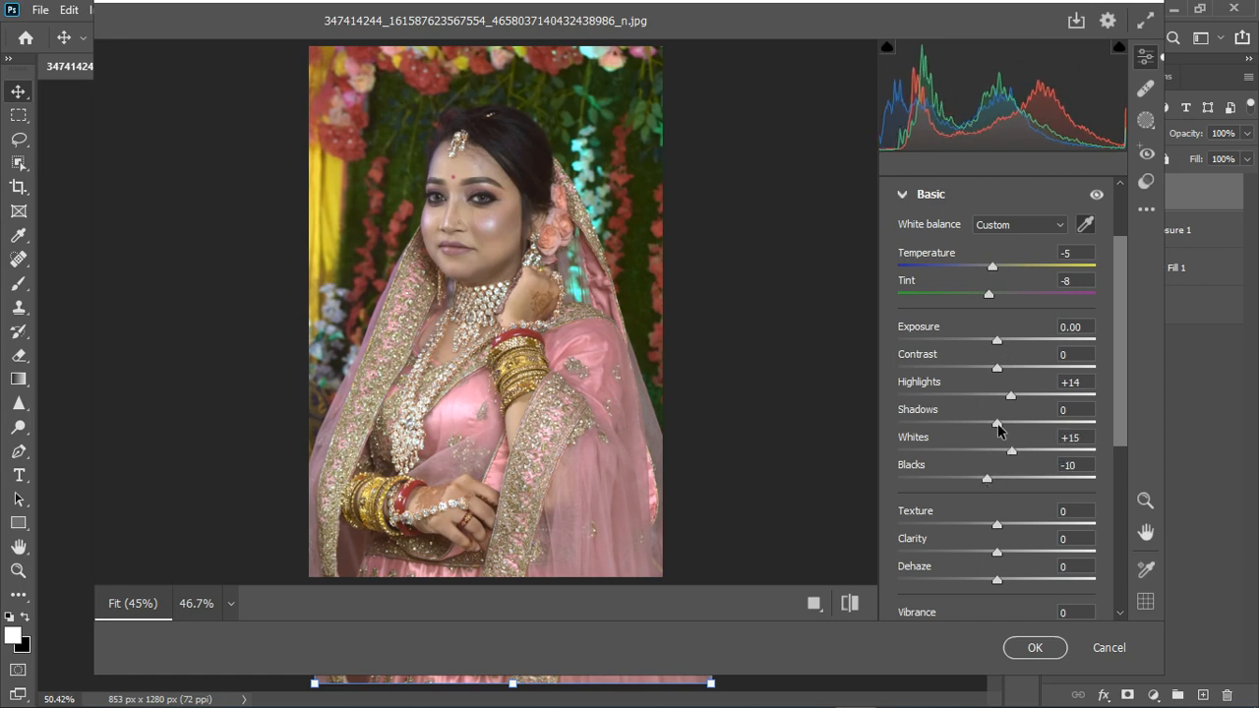
pyautogui.moveTo(997, 425); pyautogui.dragTo(987, 427)
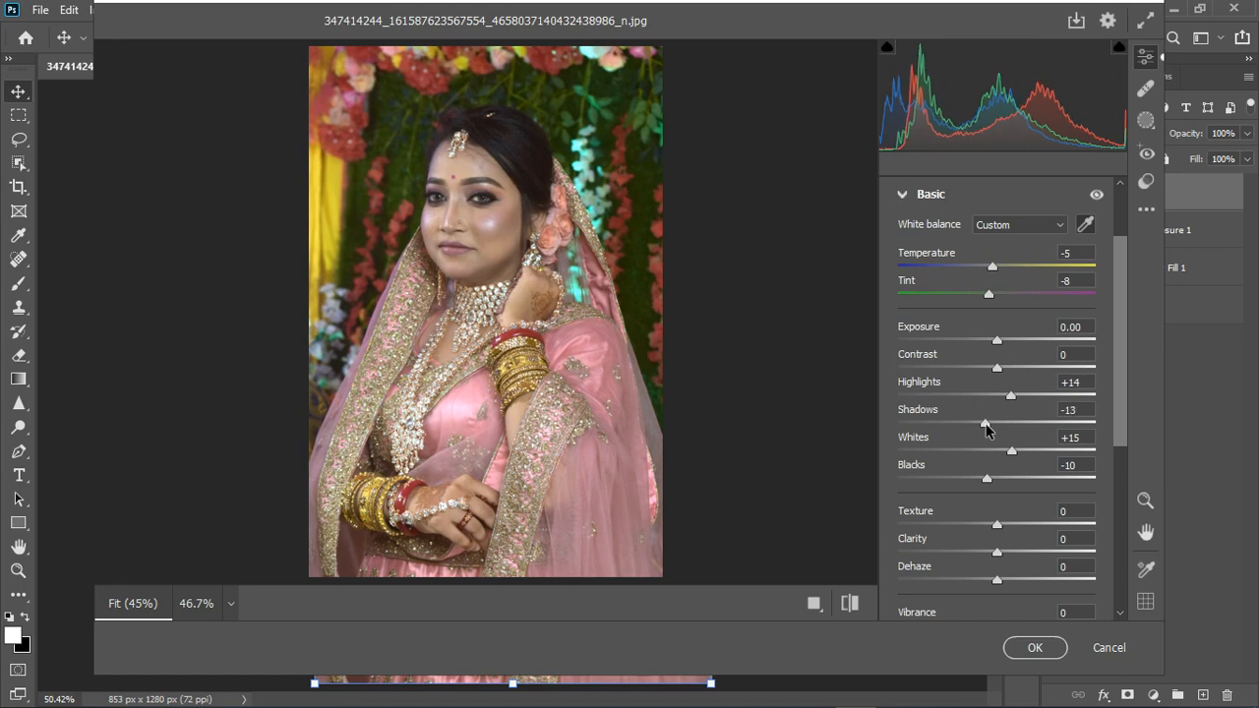
pyautogui.moveTo(997, 526); pyautogui.dragTo(1000, 526)
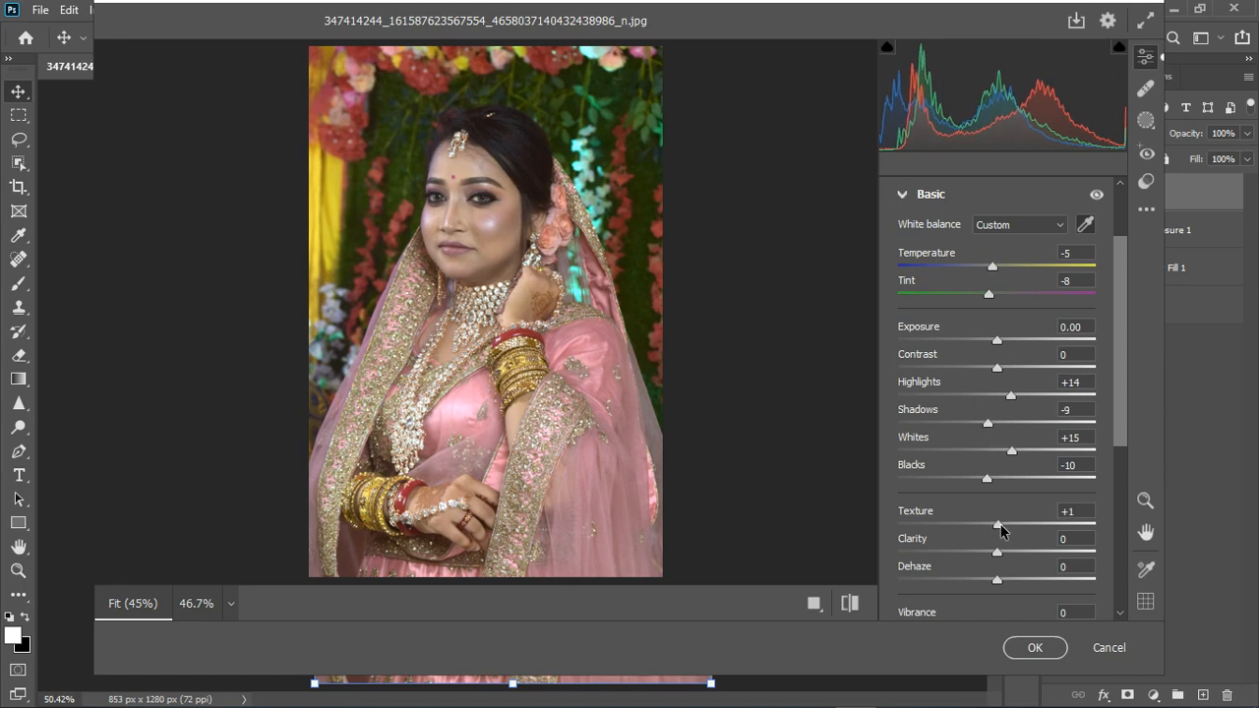
# Shift the Reds hue to -7 in the Color Mixer
pyautogui.click(898, 197)
pyautogui.click(906, 411)
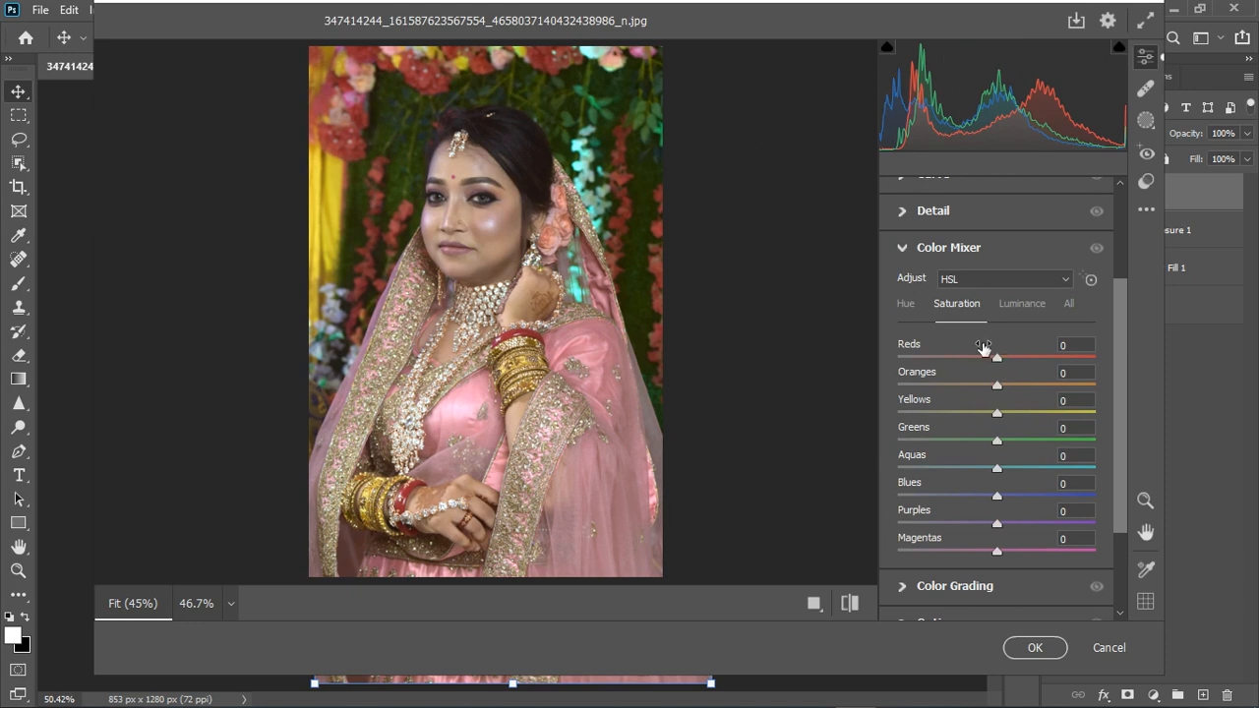
pyautogui.click(906, 305)
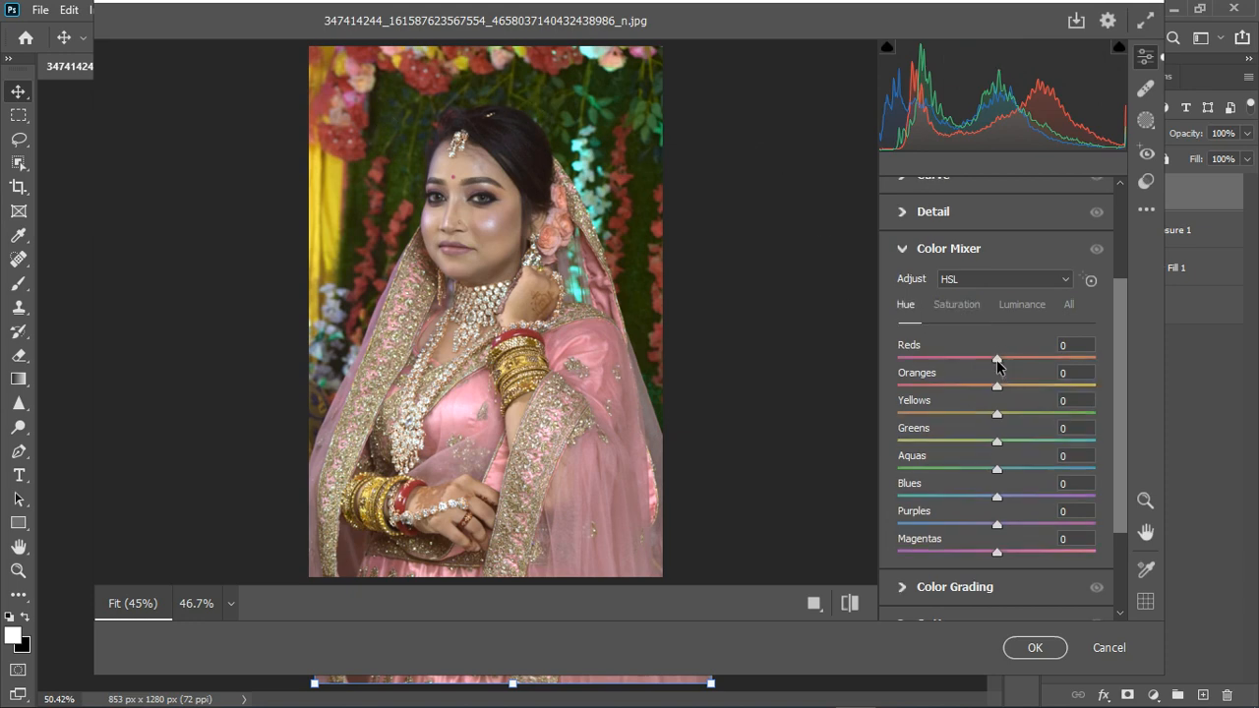
pyautogui.moveTo(996, 358)
pyautogui.mouseDown()
pyautogui.moveTo(972, 365)
pyautogui.moveTo(1091, 369)
pyautogui.moveTo(989, 365)
pyautogui.mouseUp()
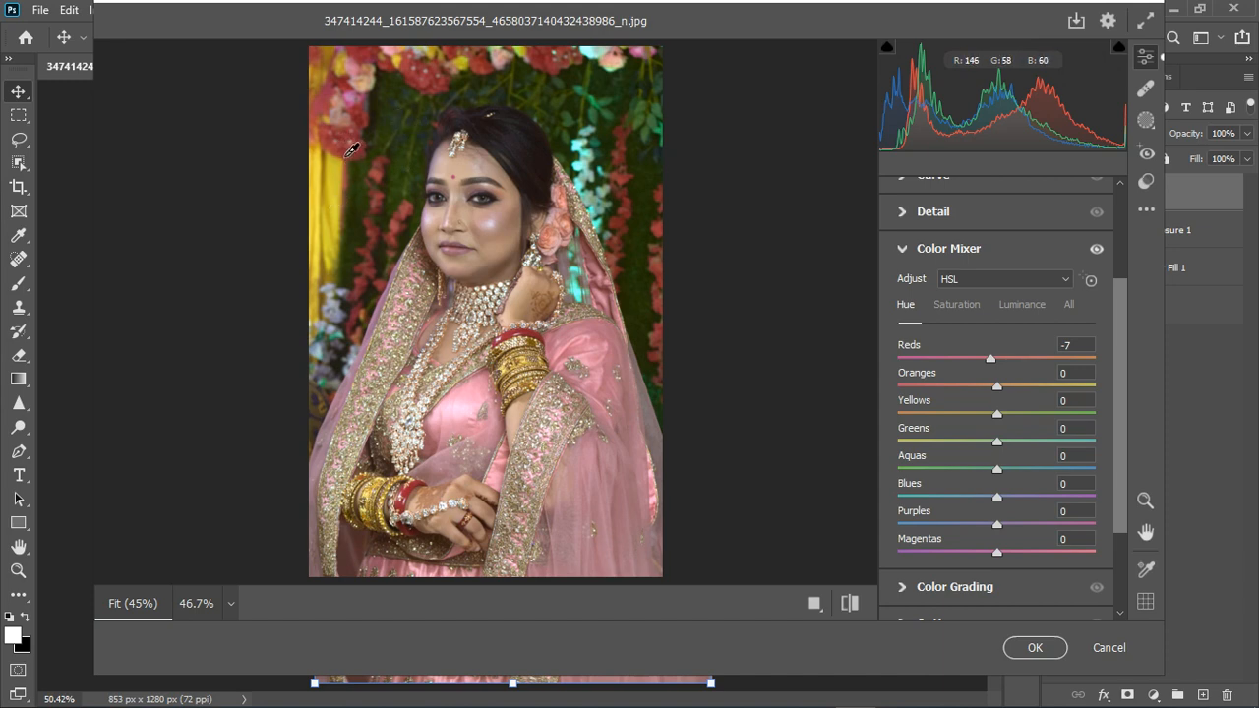
# Reduce the Color Mixer saturation to Yellows -16, Greens -14 and Aquas -8
pyautogui.click(965, 307)
pyautogui.moveTo(981, 417); pyautogui.dragTo(978, 417)
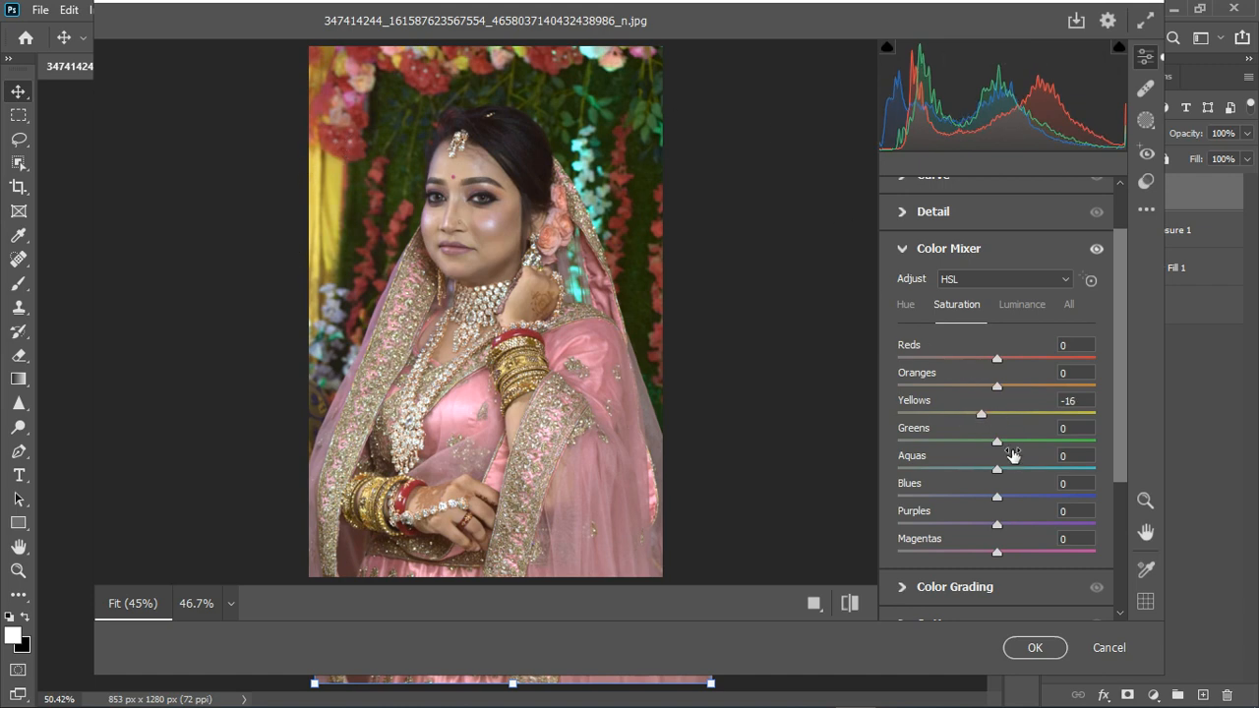
pyautogui.moveTo(998, 446)
pyautogui.mouseDown()
pyautogui.moveTo(1018, 448)
pyautogui.moveTo(984, 448)
pyautogui.mouseUp()
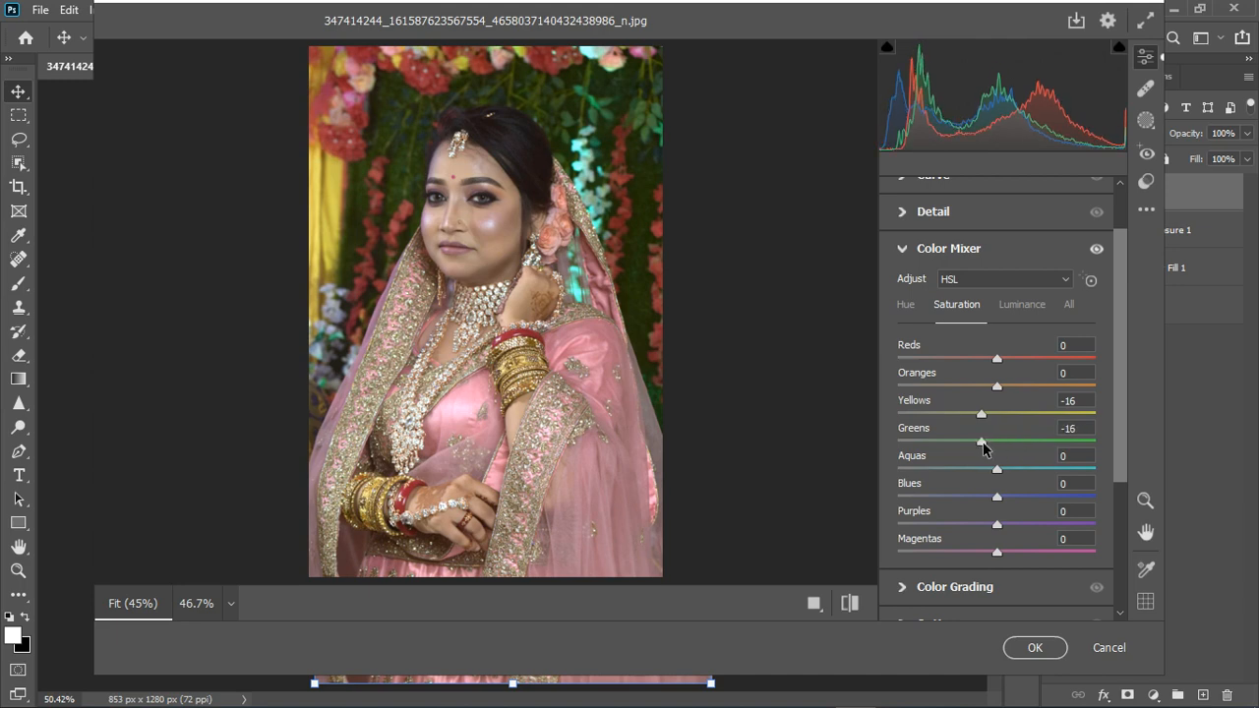
pyautogui.moveTo(983, 447); pyautogui.dragTo(986, 448)
pyautogui.moveTo(997, 473)
pyautogui.mouseDown()
pyautogui.moveTo(944, 483)
pyautogui.moveTo(1084, 482)
pyautogui.moveTo(969, 485)
pyautogui.moveTo(988, 482)
pyautogui.mouseUp()
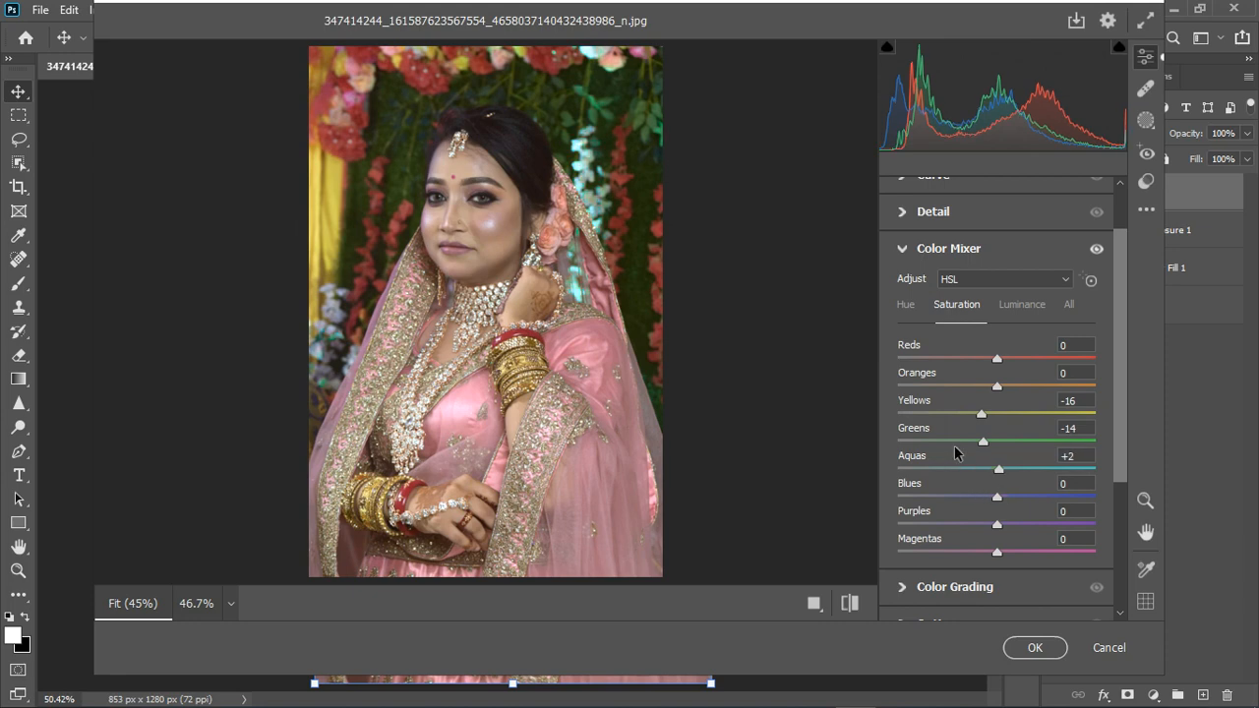
# Adjust the Color Mixer luminance to Aquas -34, Greens -22, Yellows -25, Oranges -12 and Reds +10
pyautogui.click(1028, 308)
pyautogui.moveTo(996, 475); pyautogui.dragTo(964, 476)
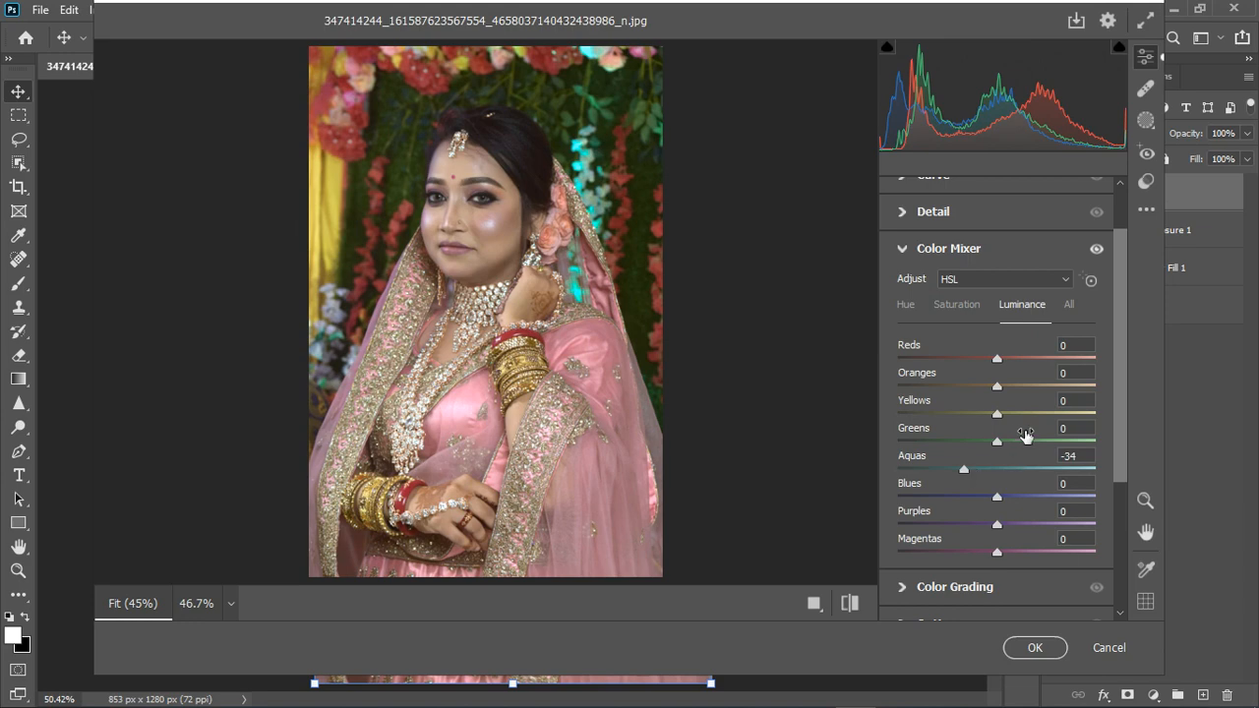
pyautogui.moveTo(997, 442); pyautogui.dragTo(975, 418)
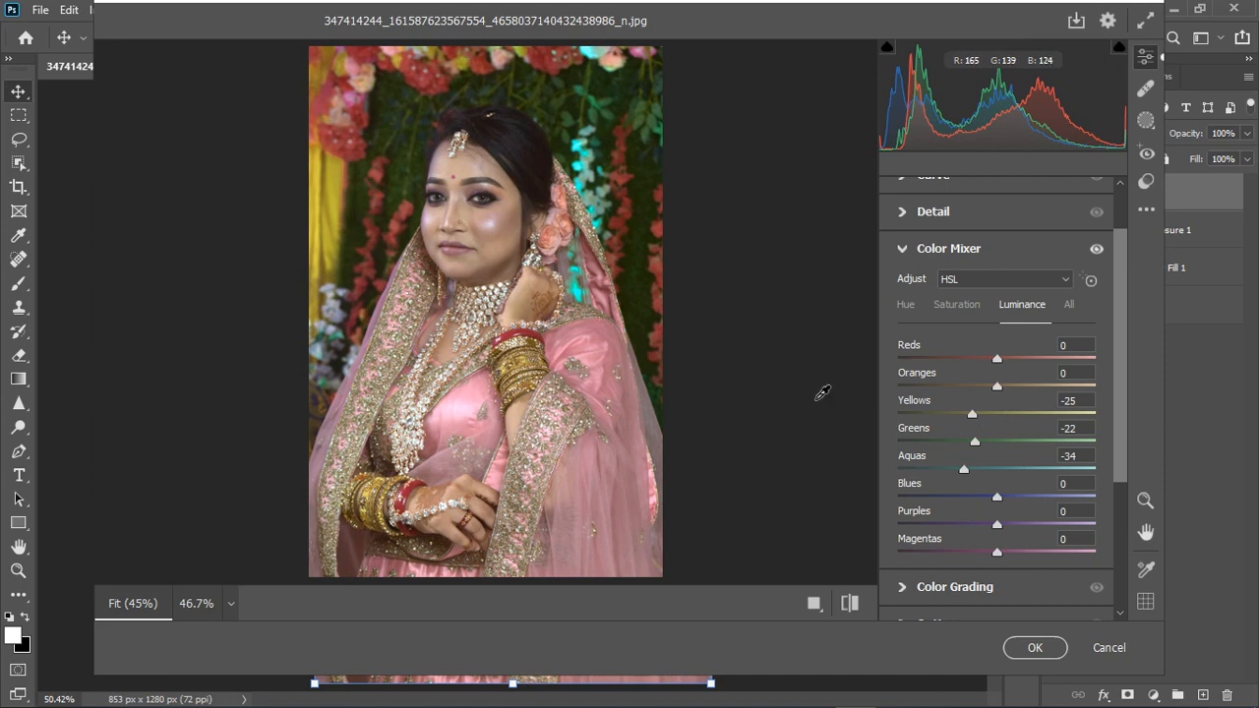
pyautogui.moveTo(999, 389); pyautogui.dragTo(989, 391)
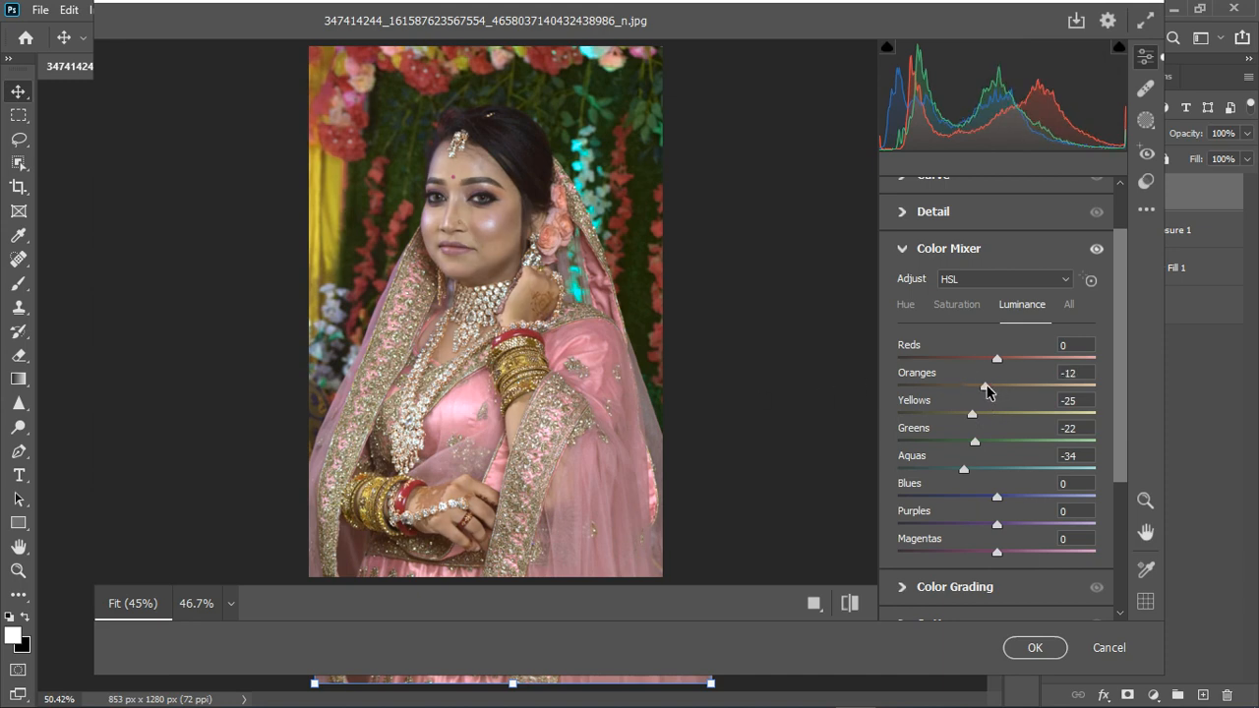
pyautogui.moveTo(1000, 362); pyautogui.dragTo(1009, 362)
# Raise the Oranges saturation to +8 and the Reds saturation slightly, and close the Color Mixer settings
pyautogui.click(954, 305)
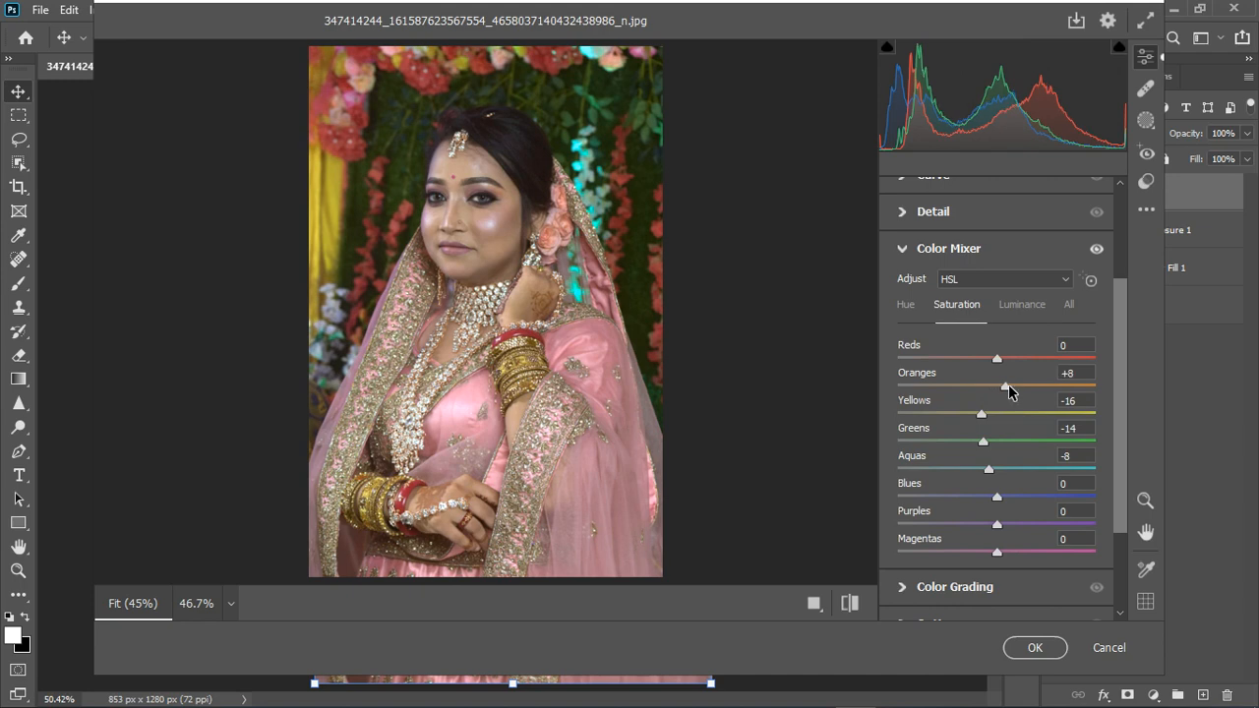
pyautogui.moveTo(995, 359); pyautogui.dragTo(1003, 366)
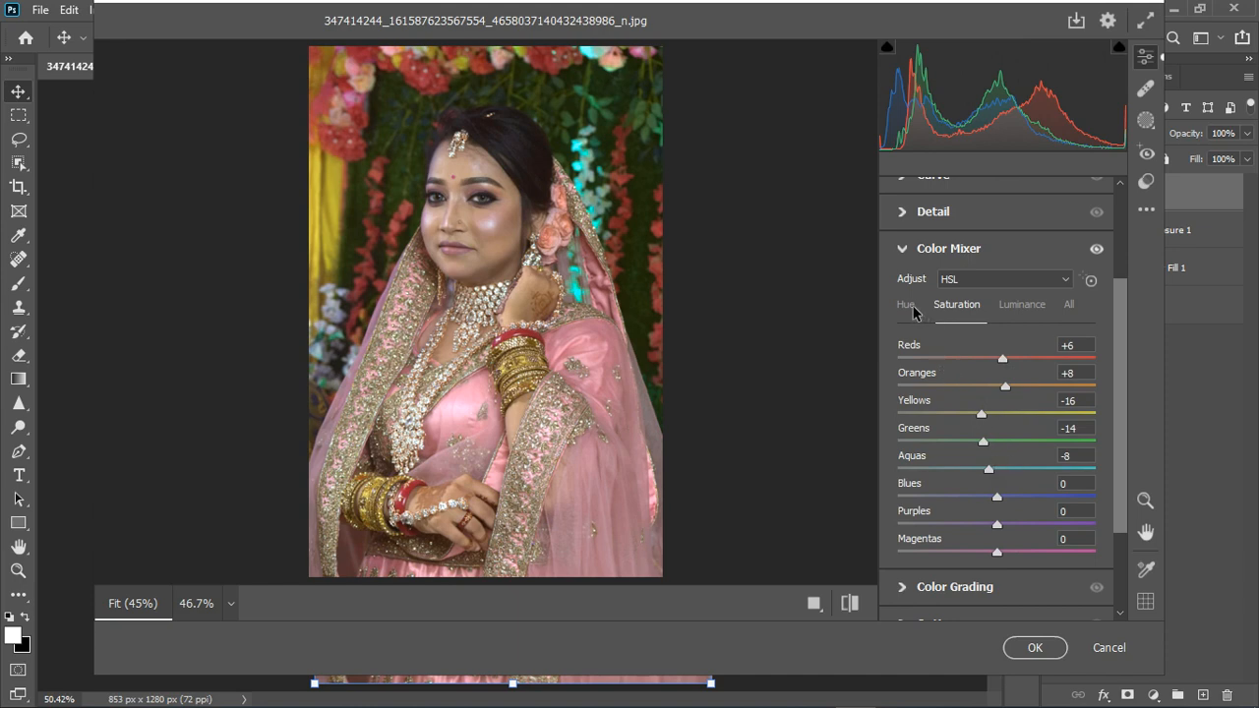
pyautogui.click(909, 250)
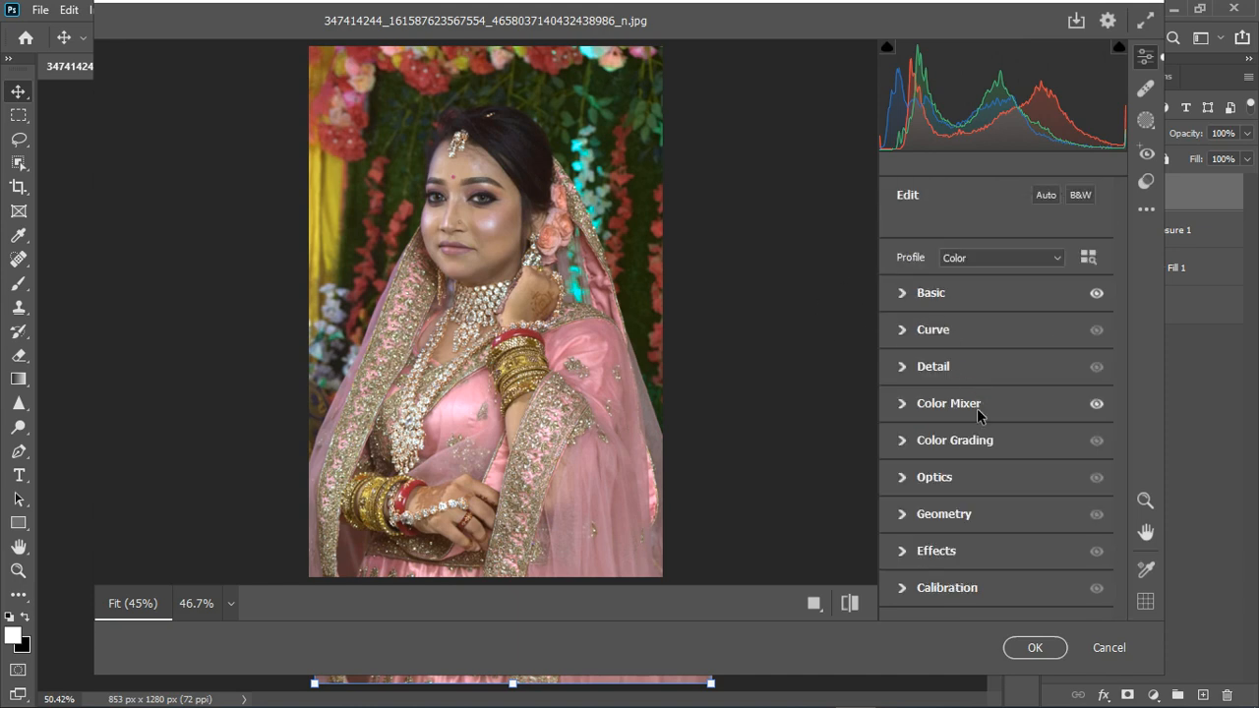
# Calibrate the primaries with Red hue +13, Blue hue -16 and Green hue +6
pyautogui.click(903, 589)
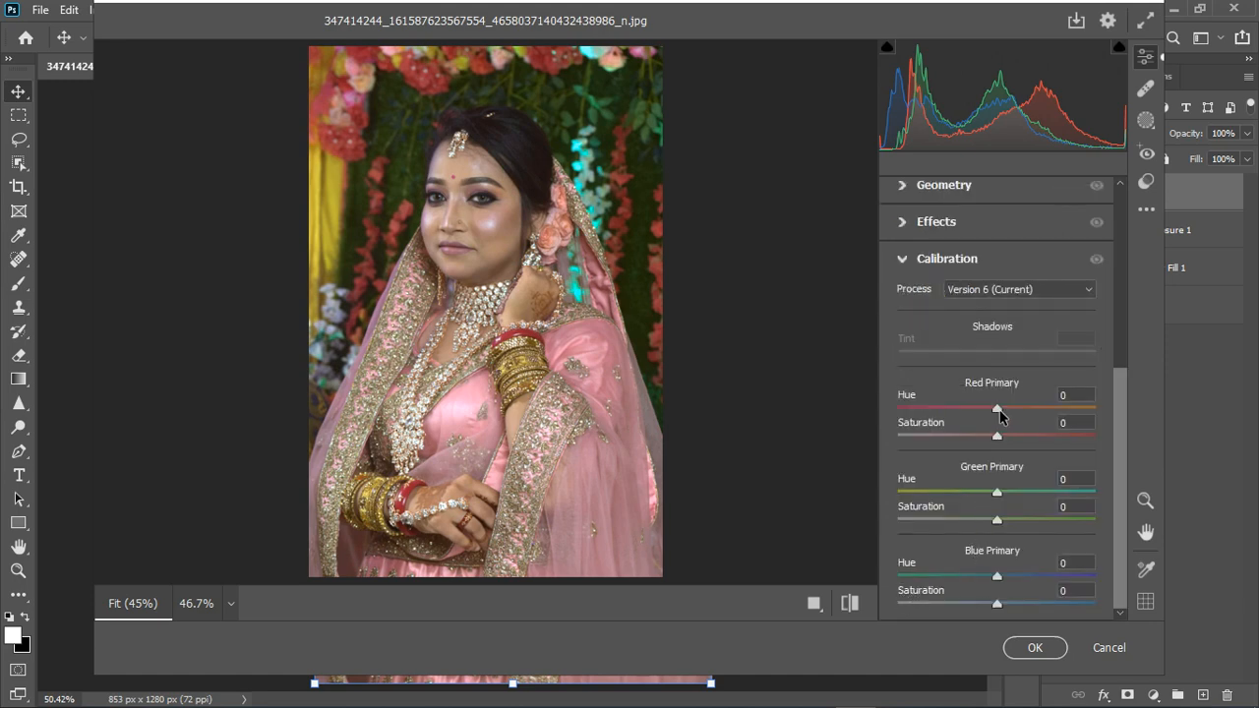
pyautogui.moveTo(1004, 411); pyautogui.dragTo(1014, 411)
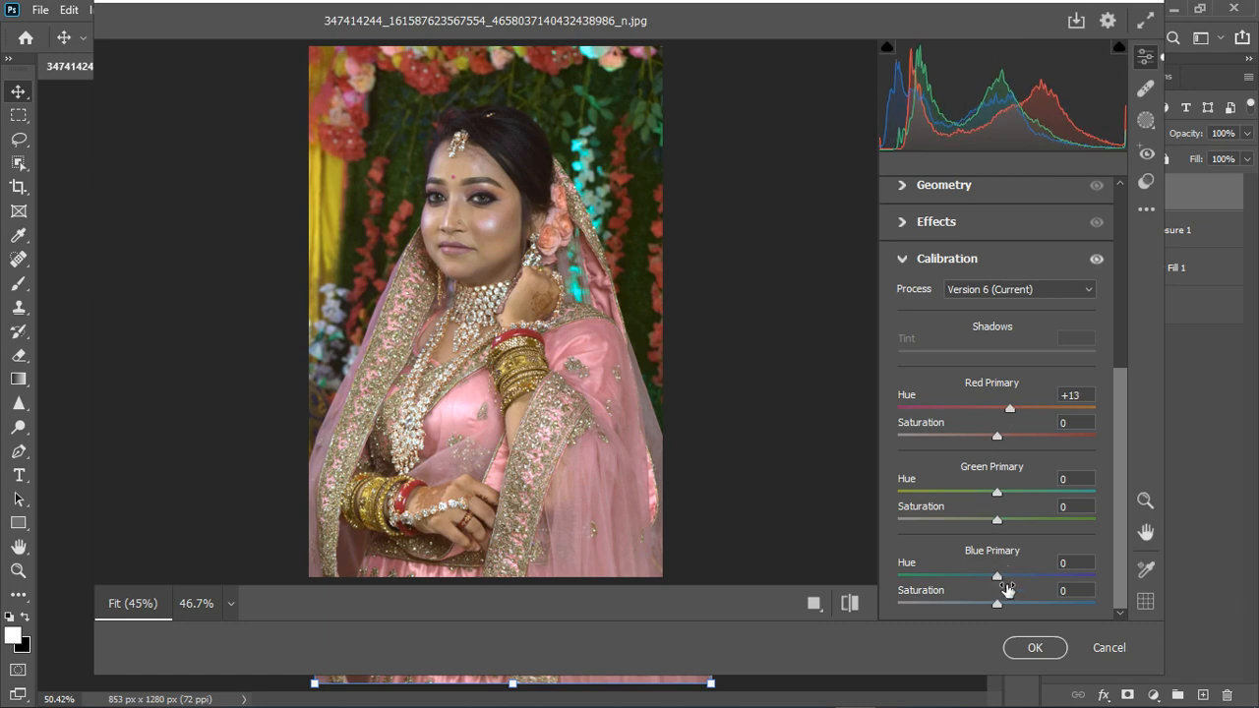
pyautogui.moveTo(998, 580); pyautogui.dragTo(983, 580)
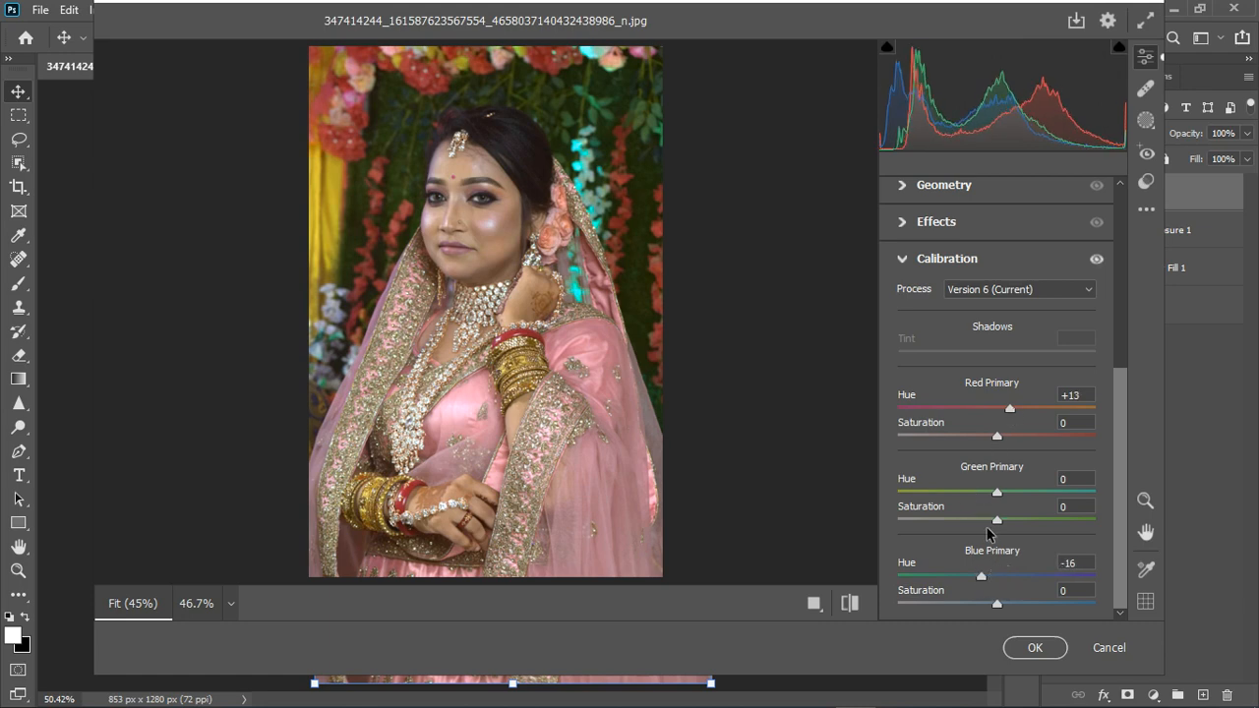
pyautogui.moveTo(999, 502)
pyautogui.mouseDown()
pyautogui.moveTo(1014, 503)
pyautogui.moveTo(979, 503)
pyautogui.moveTo(1004, 505)
pyautogui.mouseUp()
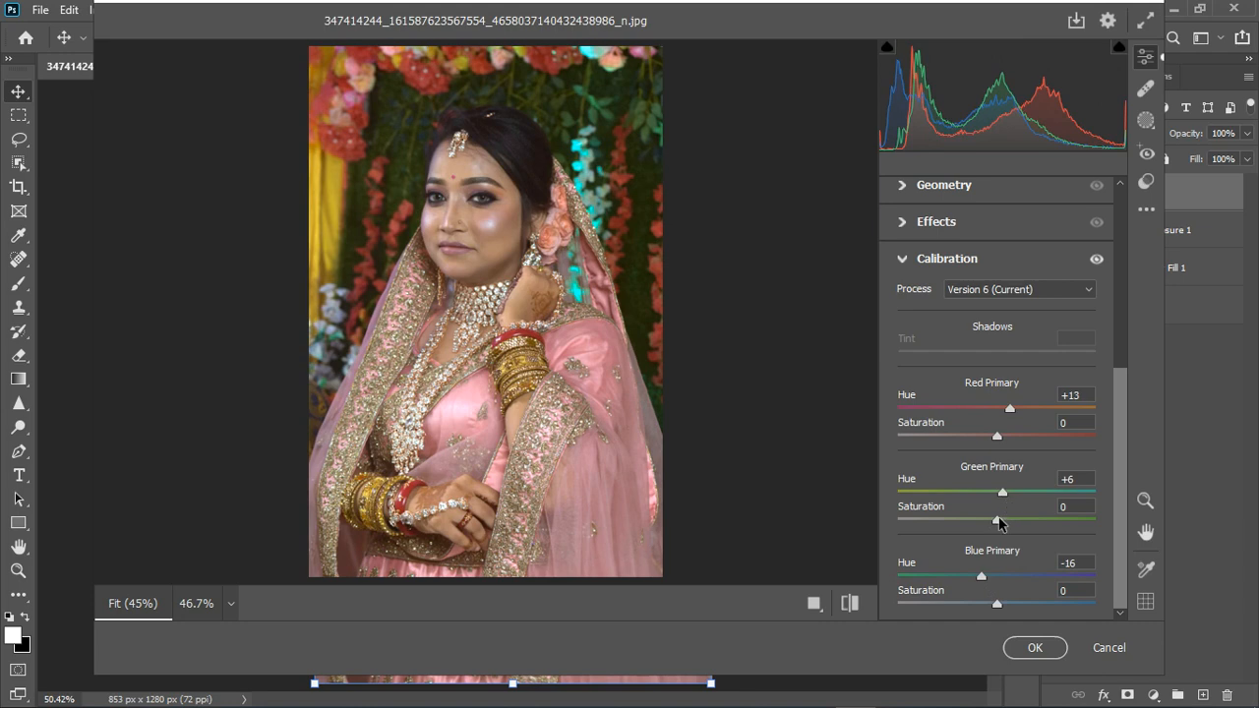
# Compare the edit with the default settings and apply the Camera Raw Filter to the merged layer
pyautogui.click(852, 604)
pyautogui.click(852, 604)
pyautogui.click(1033, 648)
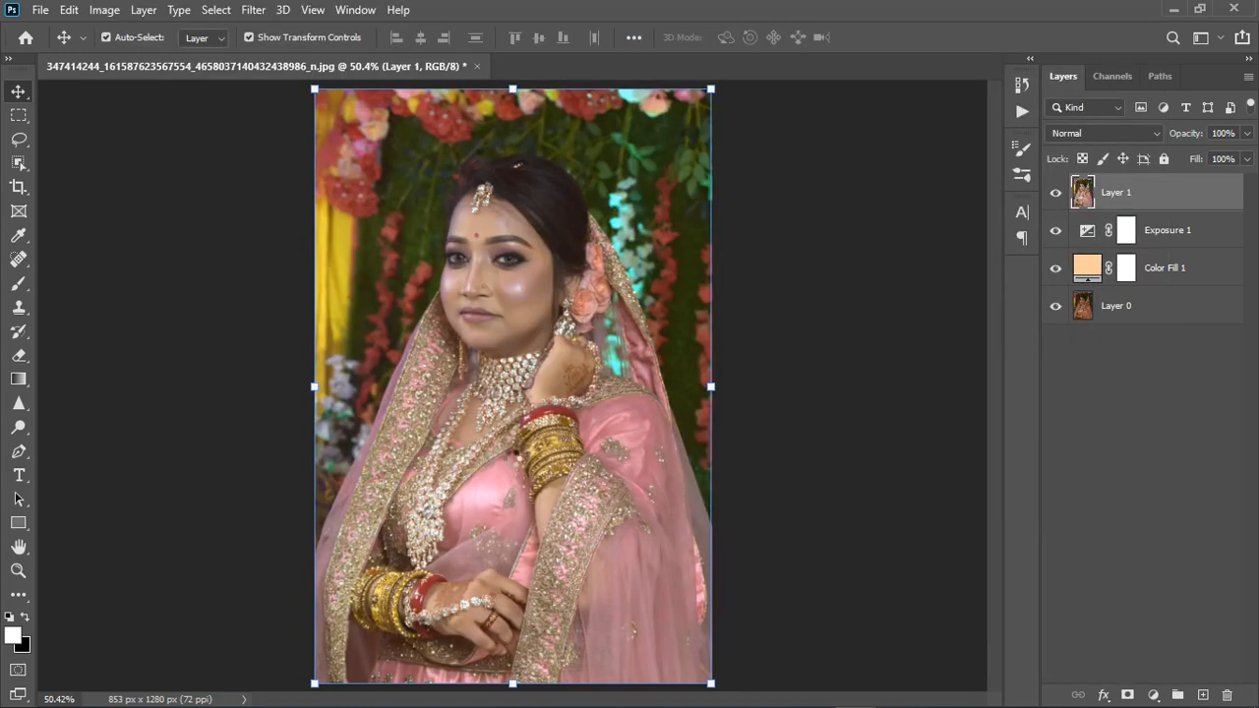
# Add a Curves adjustment above the merged layer and pull the RGB curve's midpoint slightly down to darken the midtones
pyautogui.scroll(-2, 452, 310)
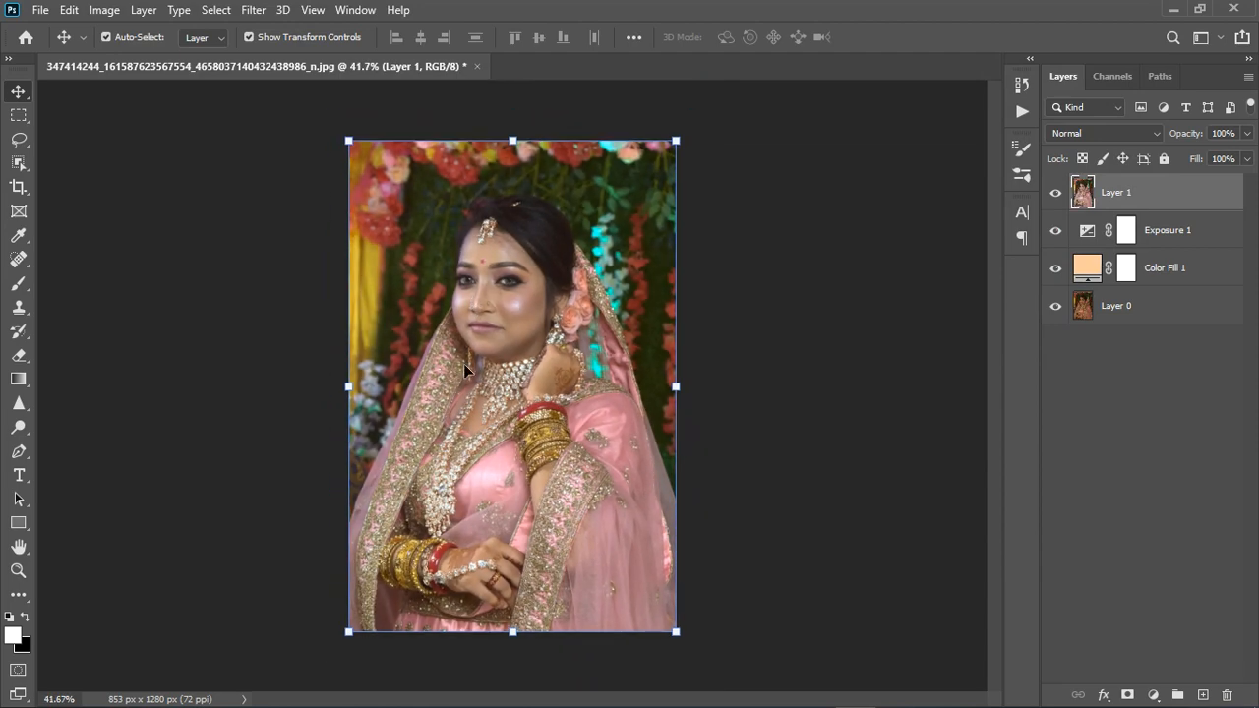
pyautogui.click(1154, 694)
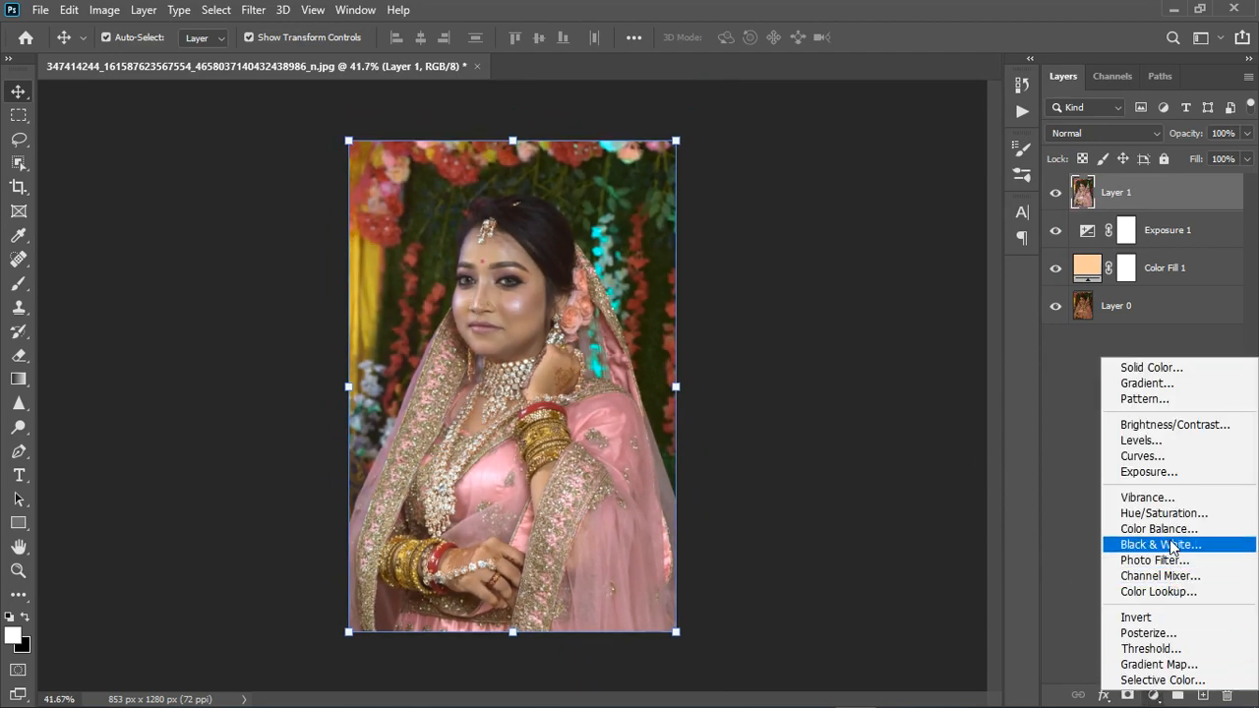
pyautogui.click(1144, 472)
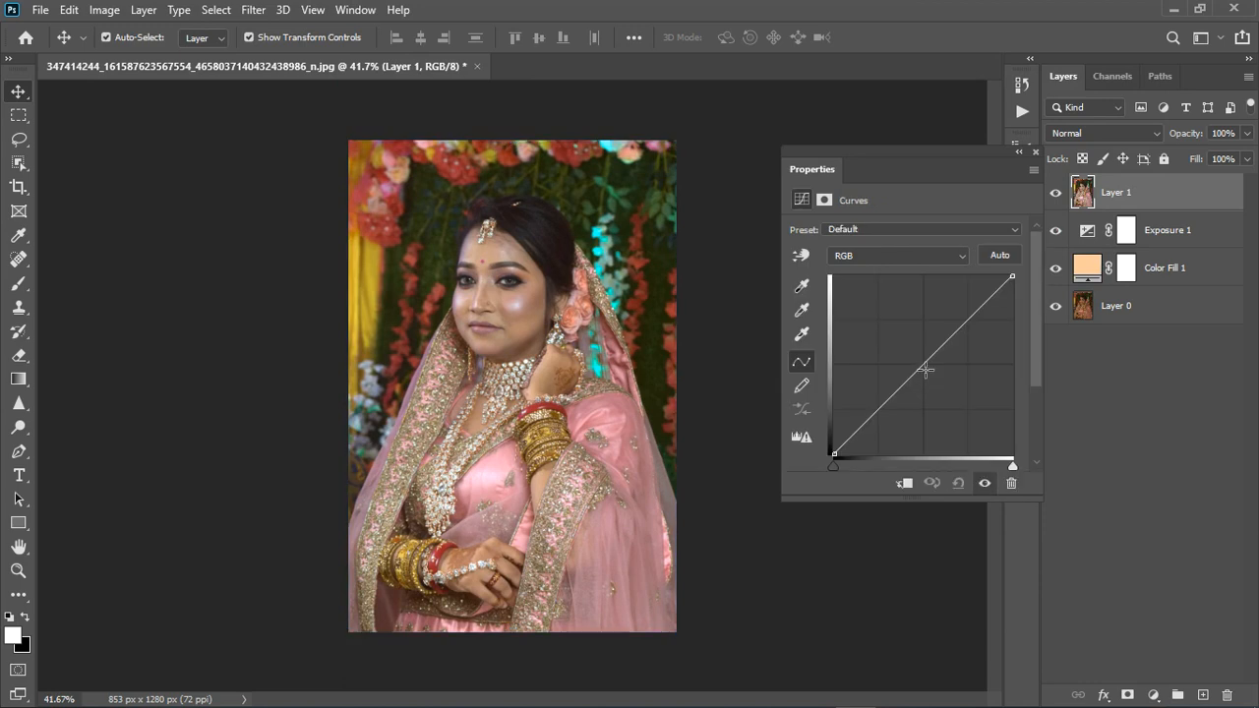
pyautogui.click(936, 371)
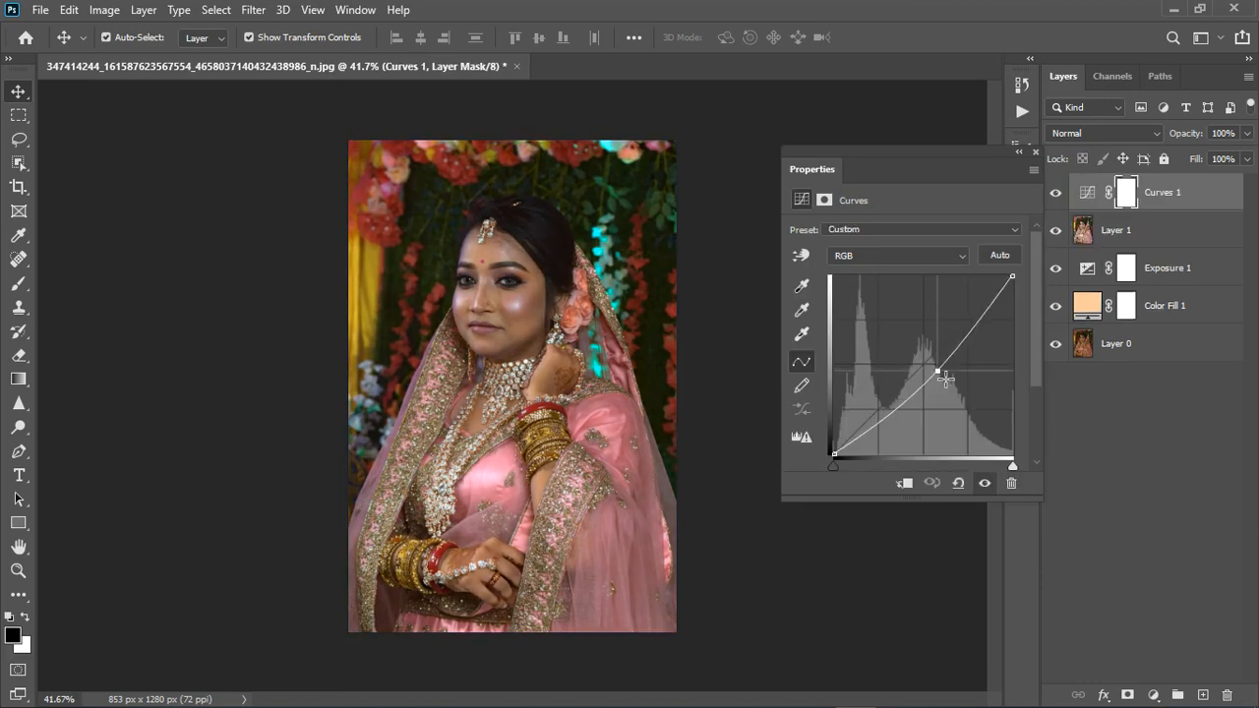
pyautogui.moveTo(939, 372); pyautogui.dragTo(934, 370)
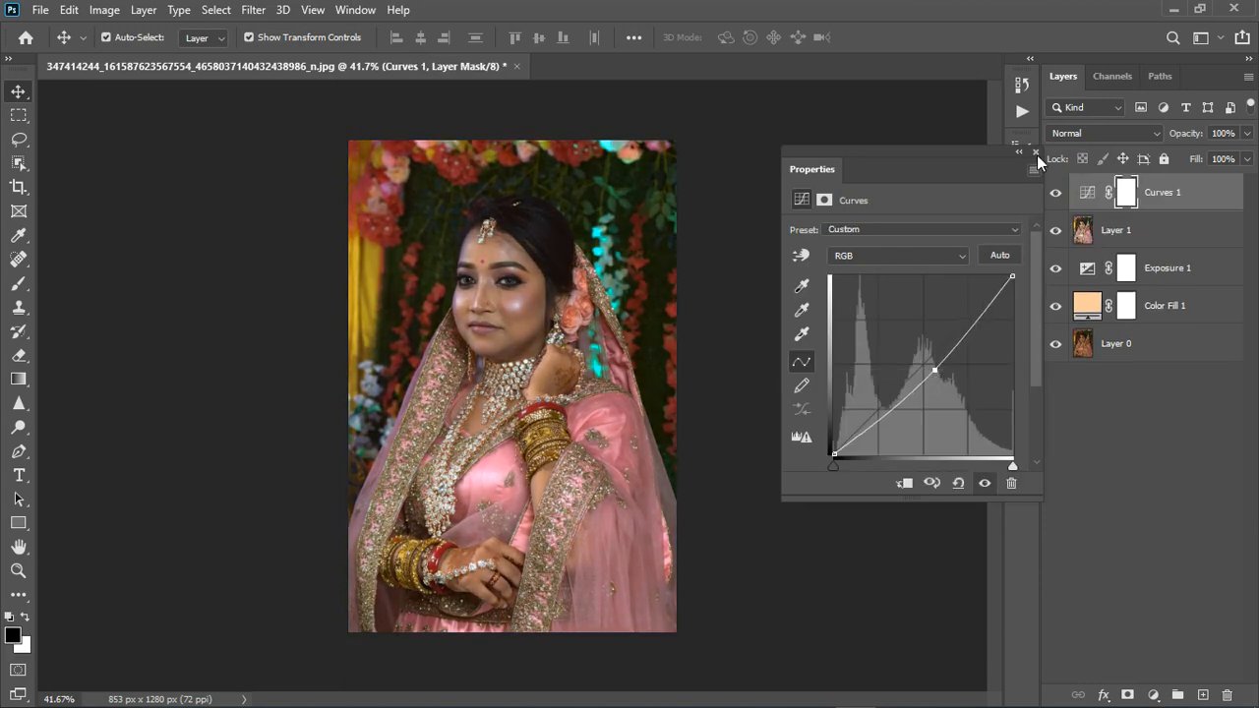
pyautogui.click(1037, 153)
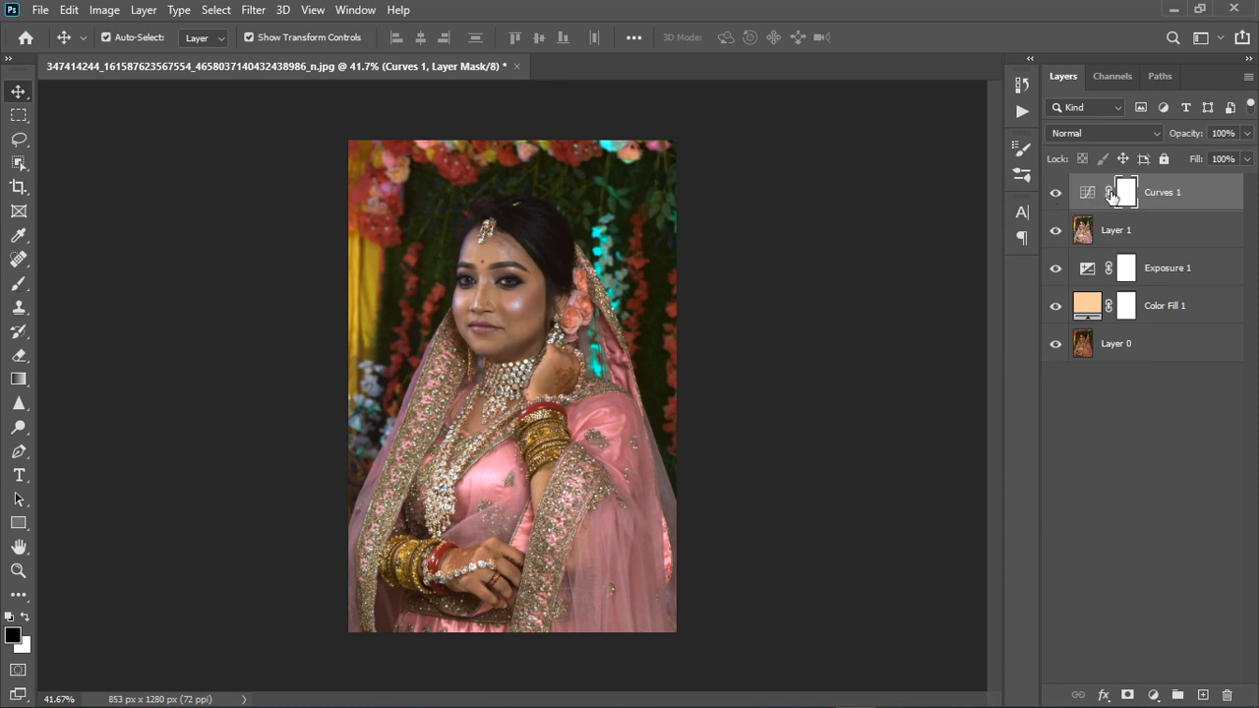
# Invert the Curves mask to black, paint white over the background around the bride with a 250 px soft brush, and compare with the adjustment off
pyautogui.hotkey('ctrl', 'i')
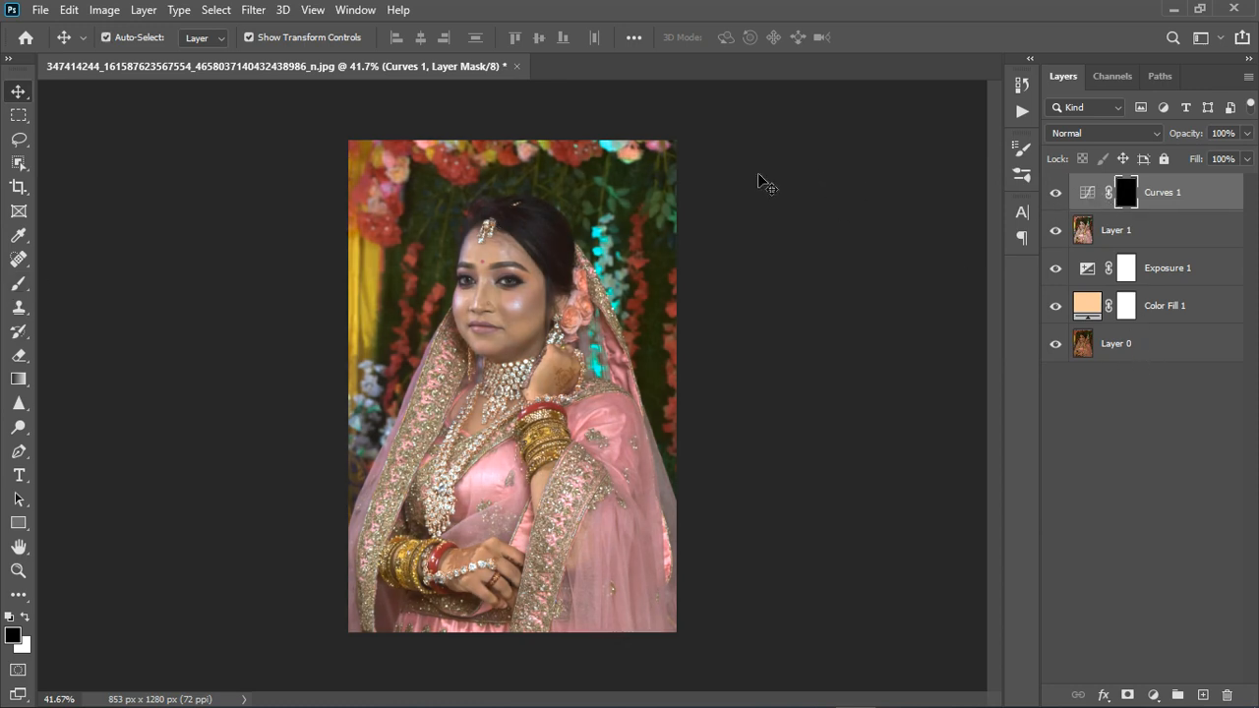
pyautogui.click(18, 283)
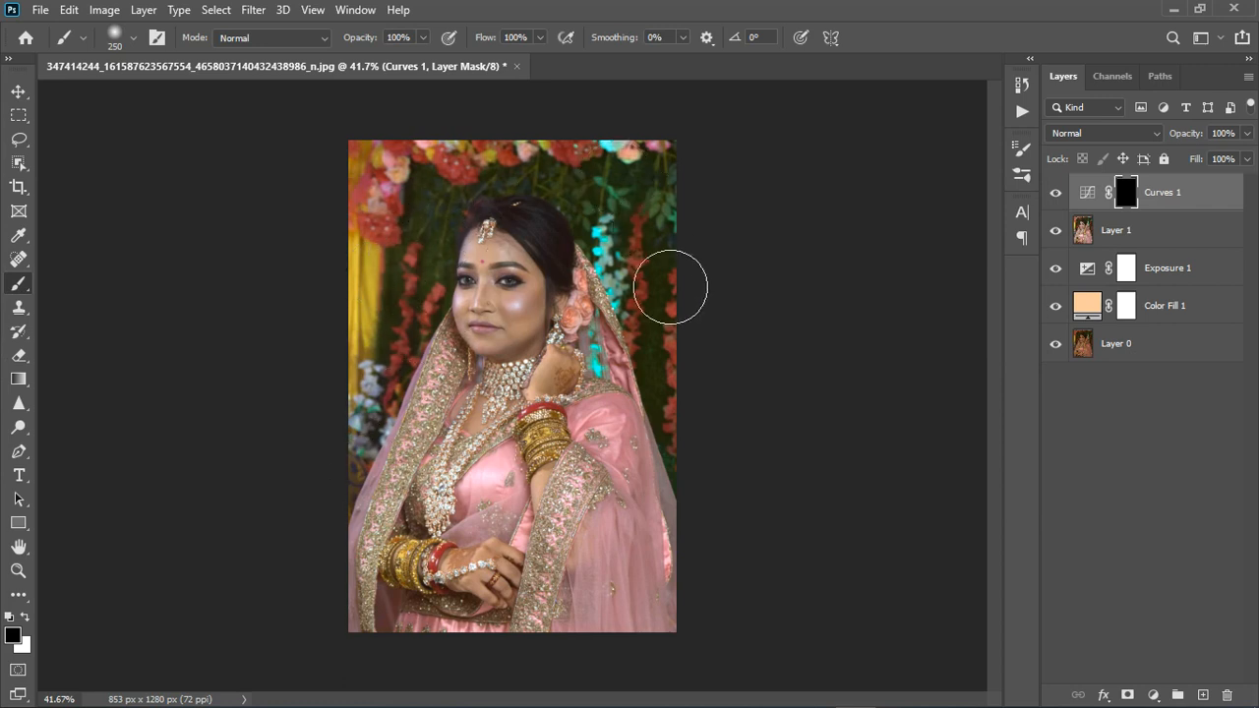
pyautogui.press('x')
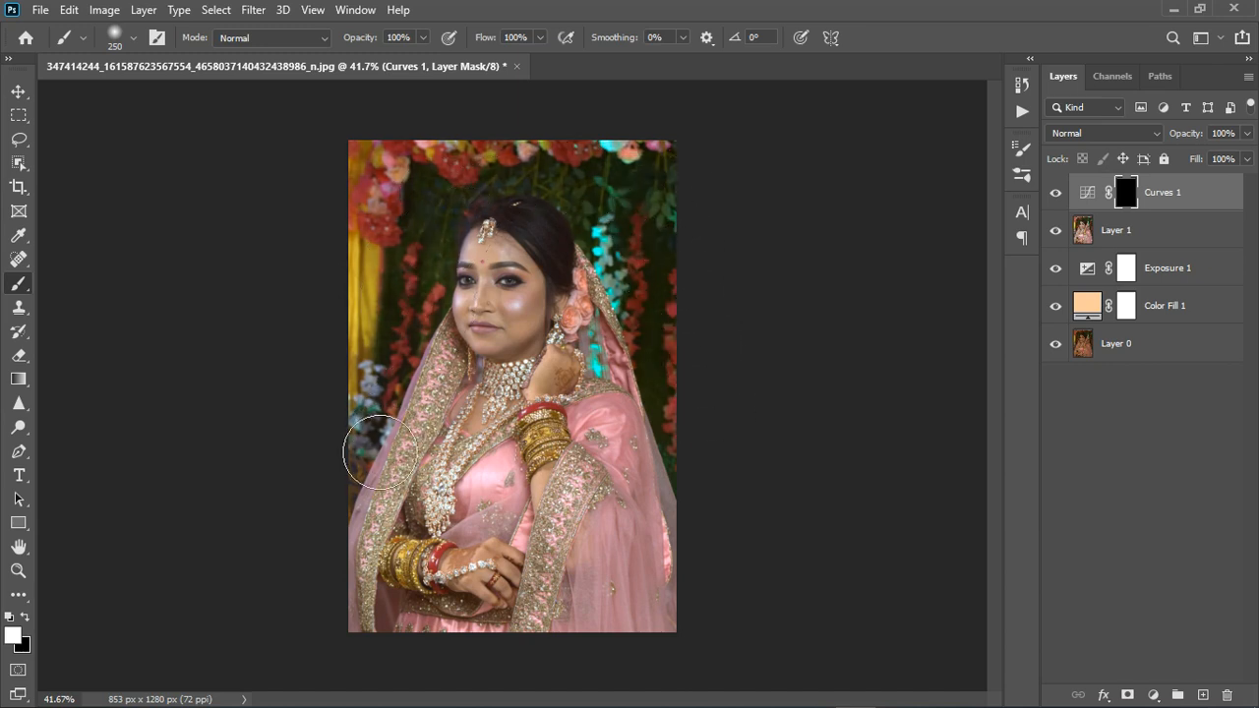
pyautogui.moveTo(664, 279)
pyautogui.mouseDown()
pyautogui.moveTo(716, 421)
pyautogui.moveTo(699, 346)
pyautogui.moveTo(630, 252)
pyautogui.mouseUp()
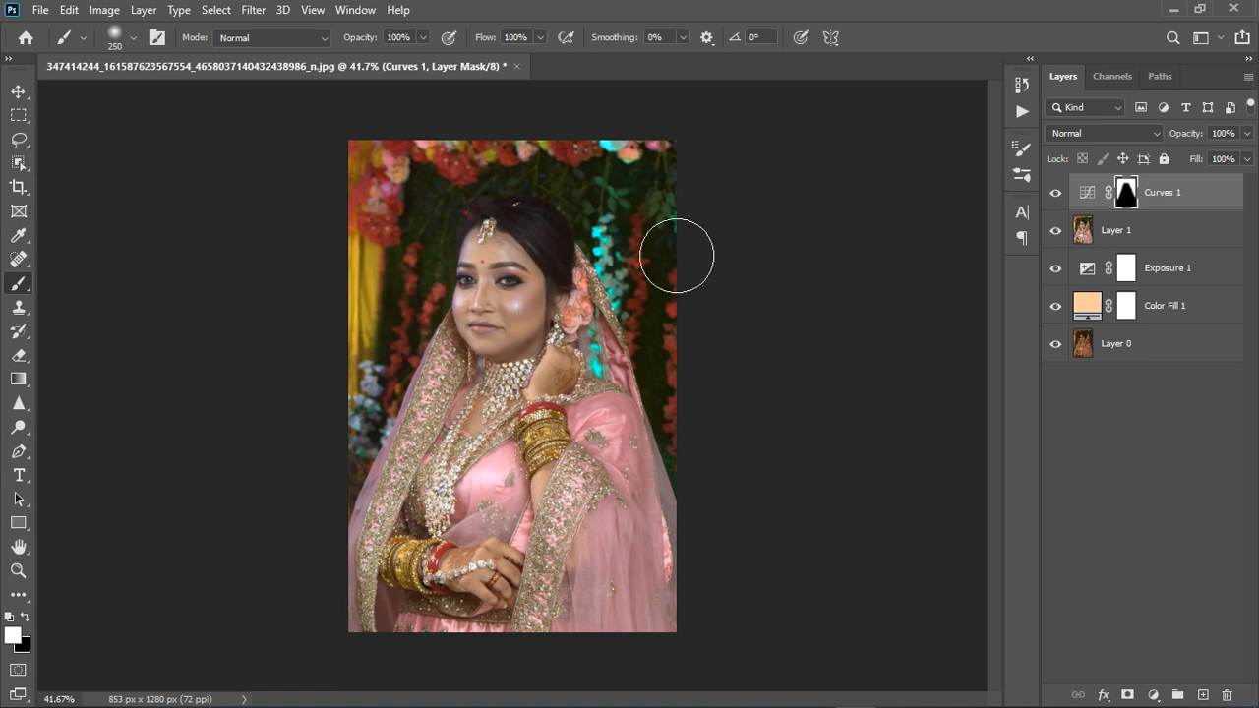
pyautogui.scroll(5, 506, 316)
pyautogui.click(1056, 193)
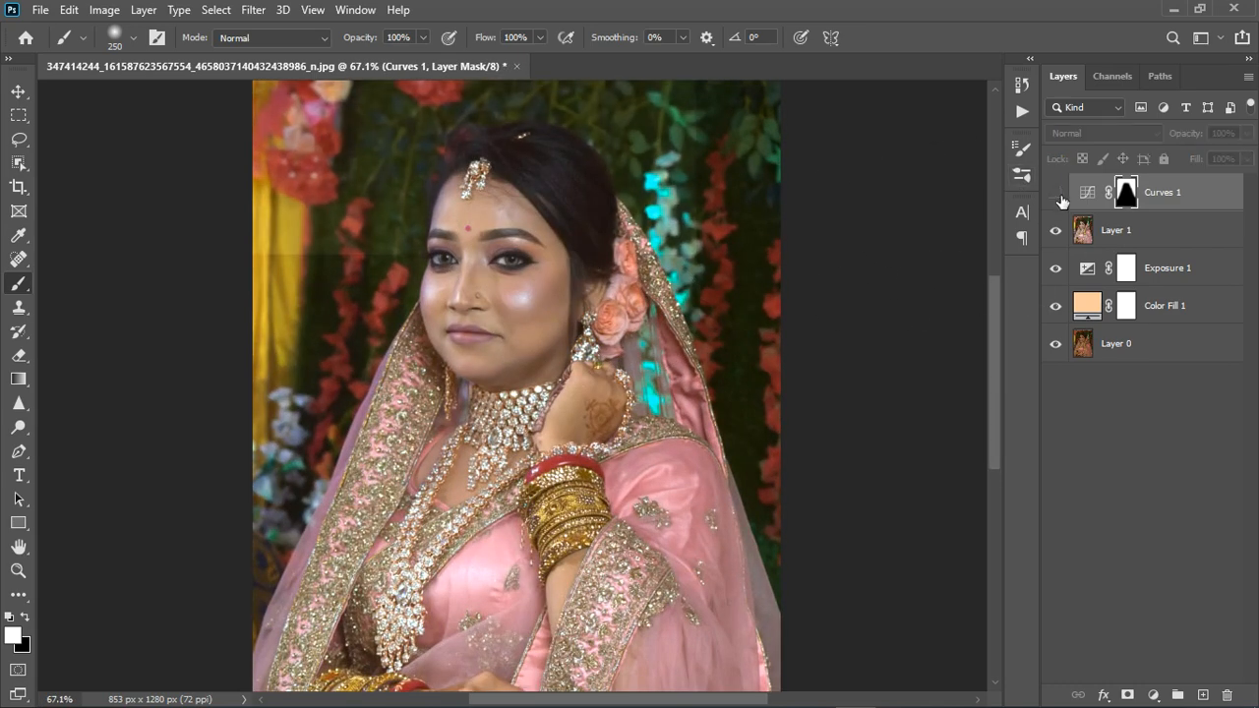
pyautogui.click(1057, 194)
# Add a Color Balance adjustment and shift its highlights slightly toward red, with Magenta-Green +2 and Yellow-Blue -3
pyautogui.scroll(-1, 598, 275)
pyautogui.scroll(-3, 598, 276)
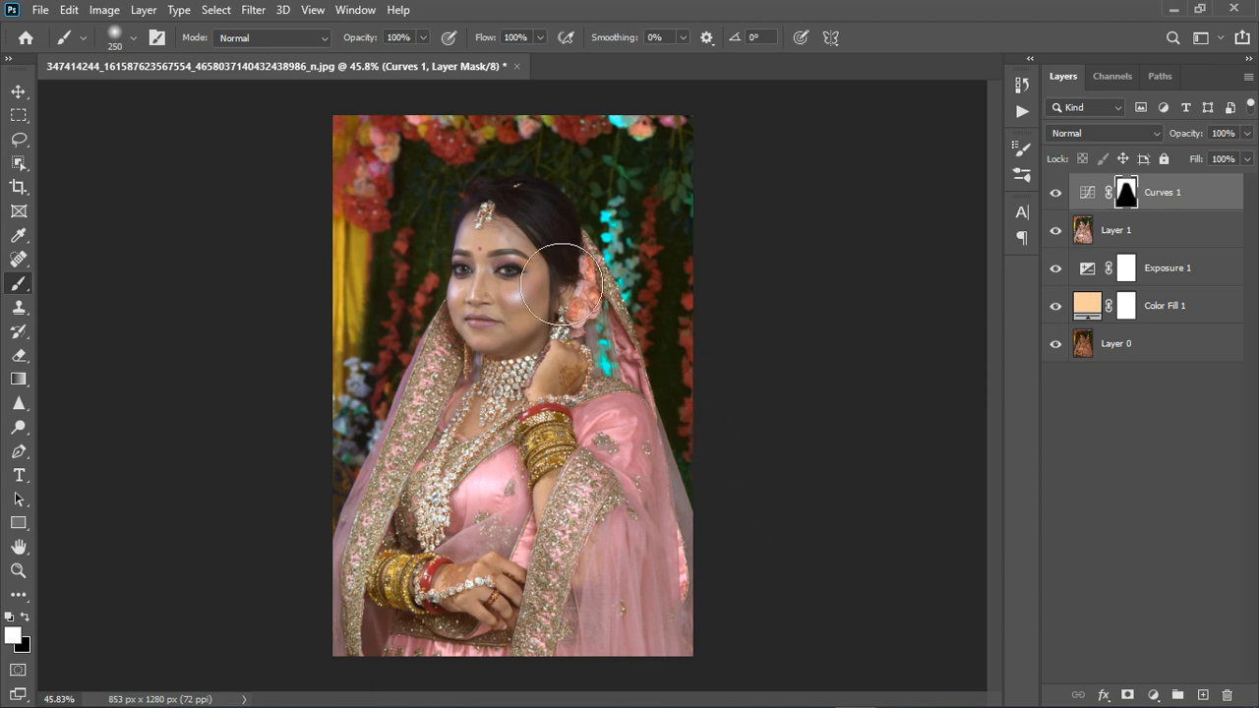
pyautogui.scroll(-1, 416, 258)
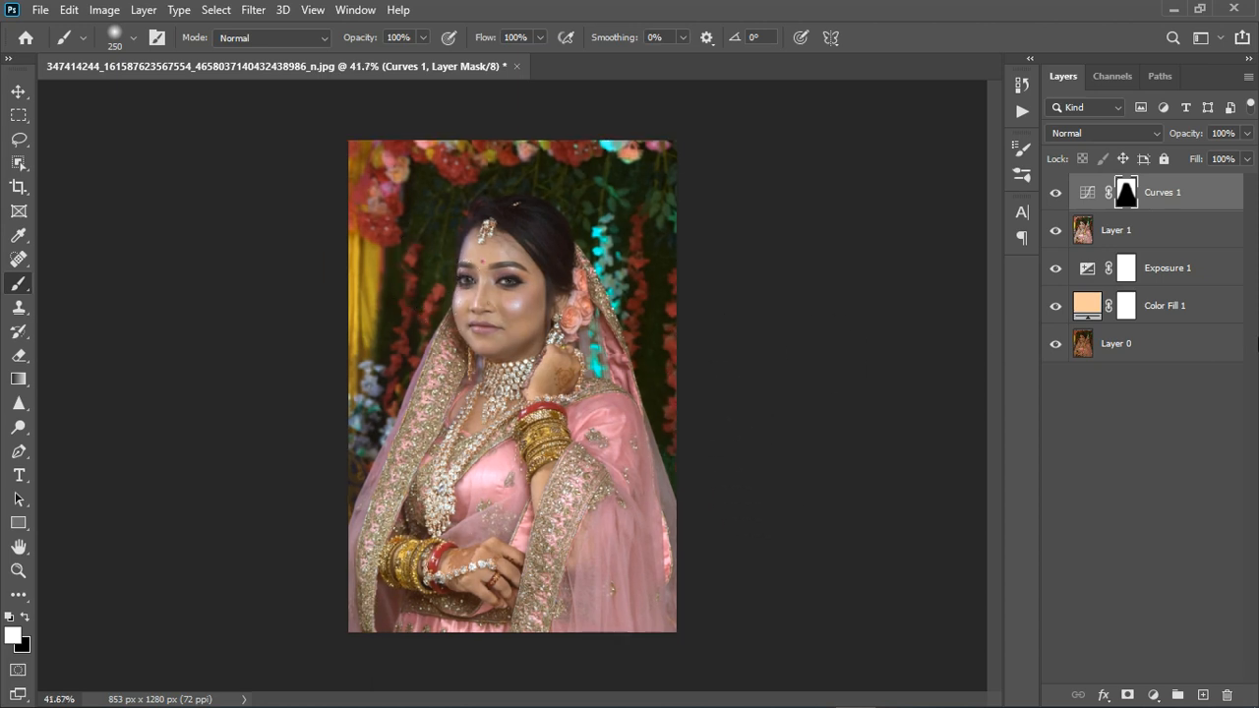
pyautogui.click(1154, 694)
pyautogui.click(1167, 534)
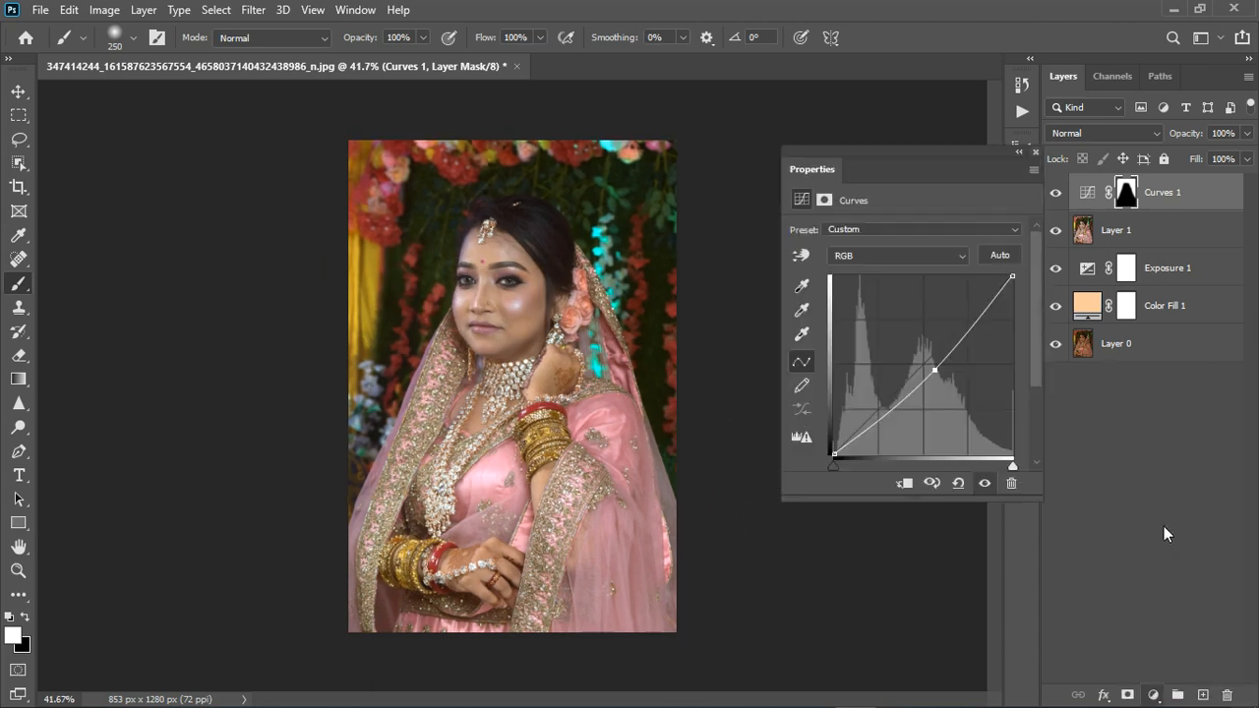
pyautogui.click(870, 232)
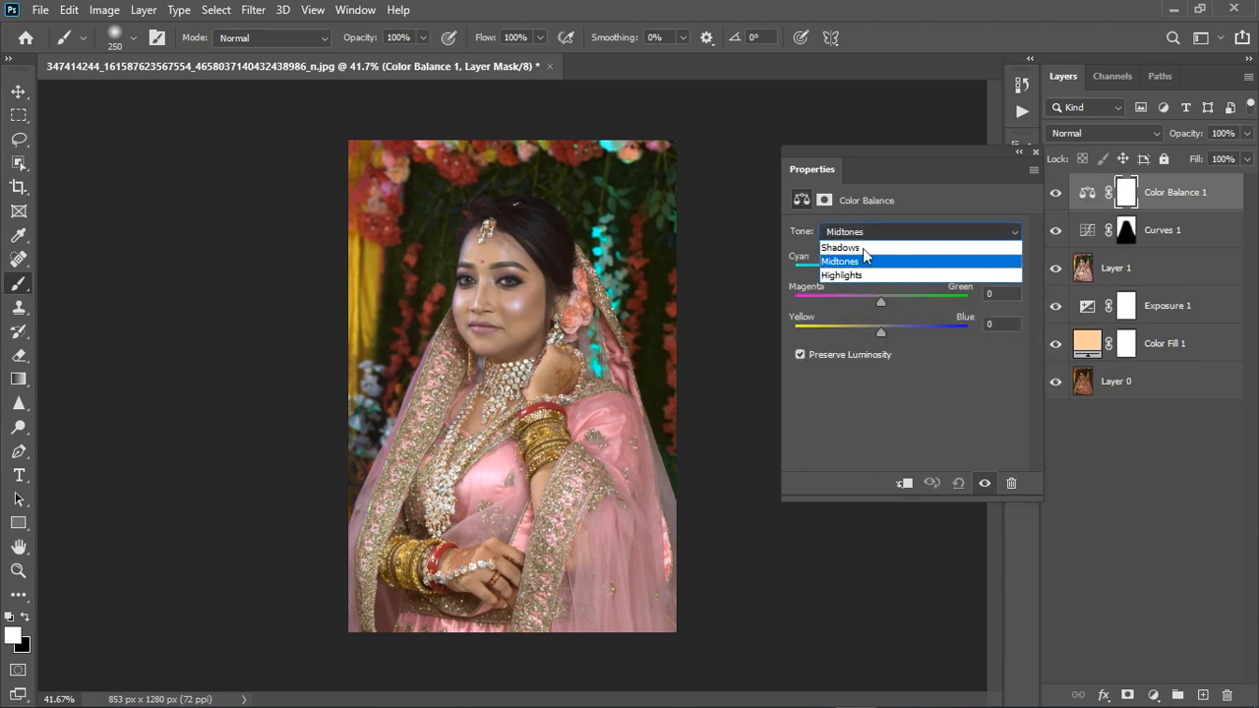
pyautogui.click(880, 273)
pyautogui.moveTo(882, 275); pyautogui.dragTo(887, 274)
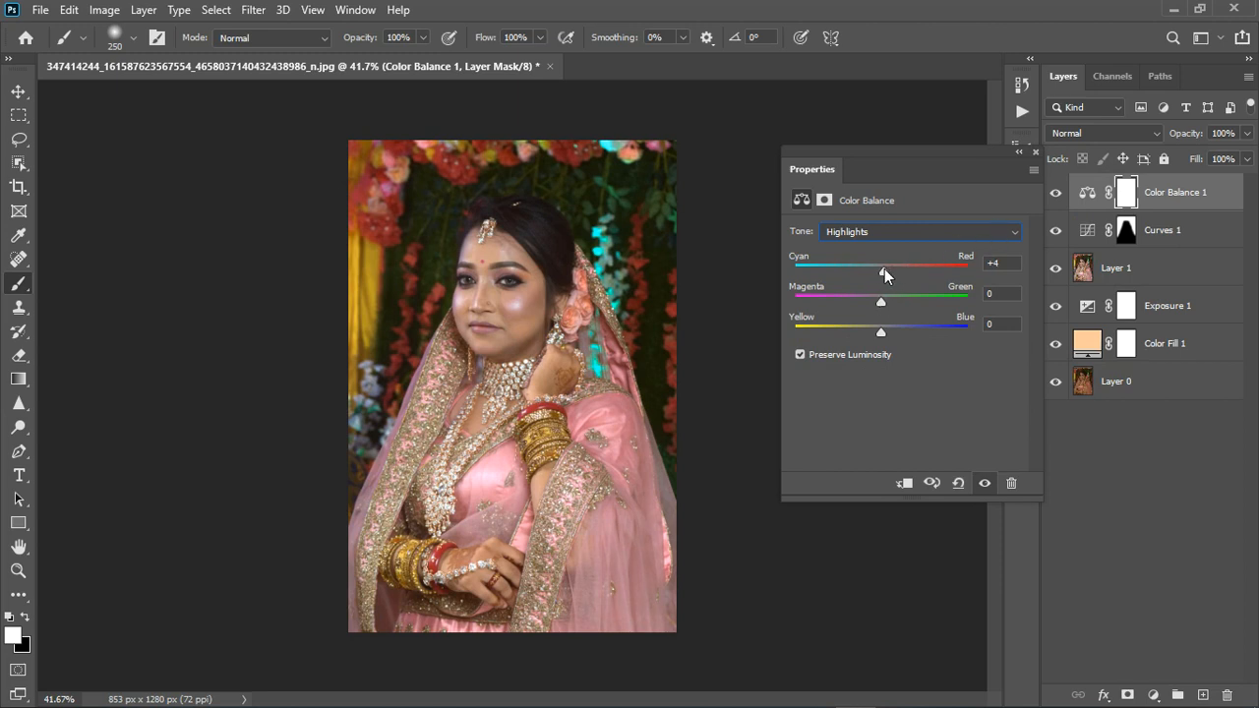
pyautogui.moveTo(882, 333); pyautogui.dragTo(879, 334)
# Set the Color Balance midtones to Cyan-Red +2, Magenta-Green -7, Yellow-Blue -3 and the shadows to Cyan-Red -3, Magenta-Green 0, Yellow-Blue +3
pyautogui.click(879, 232)
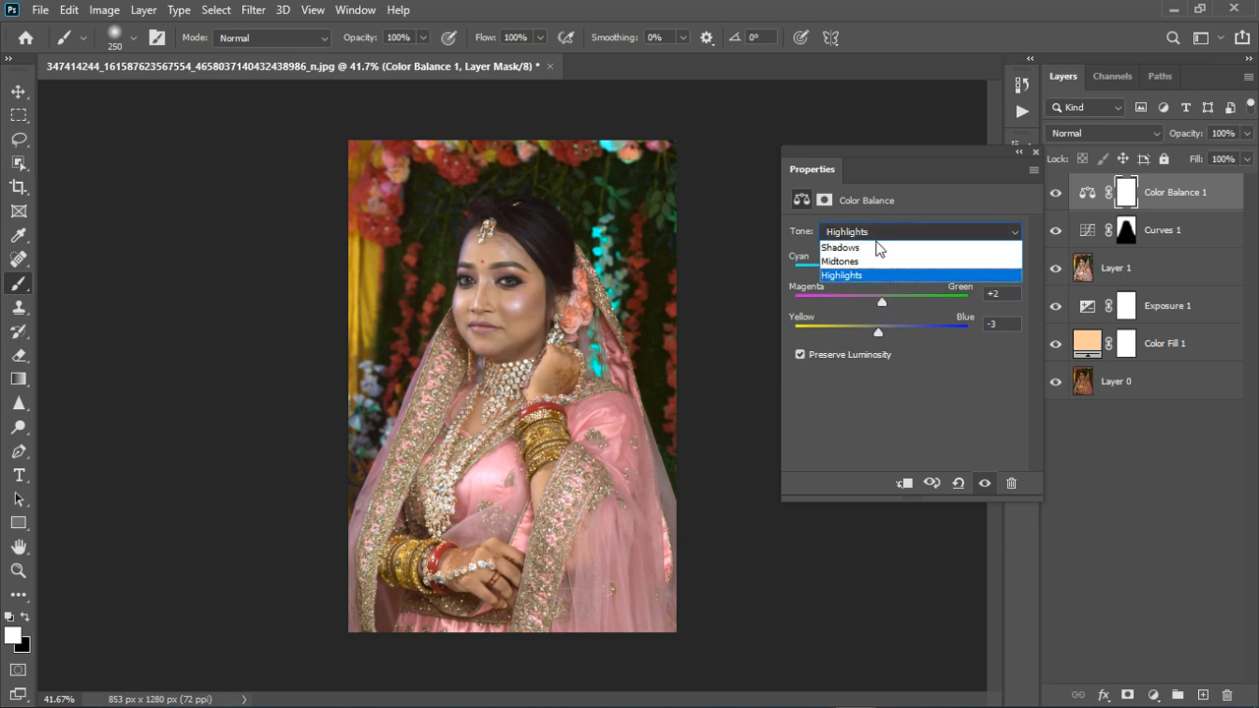
pyautogui.click(875, 259)
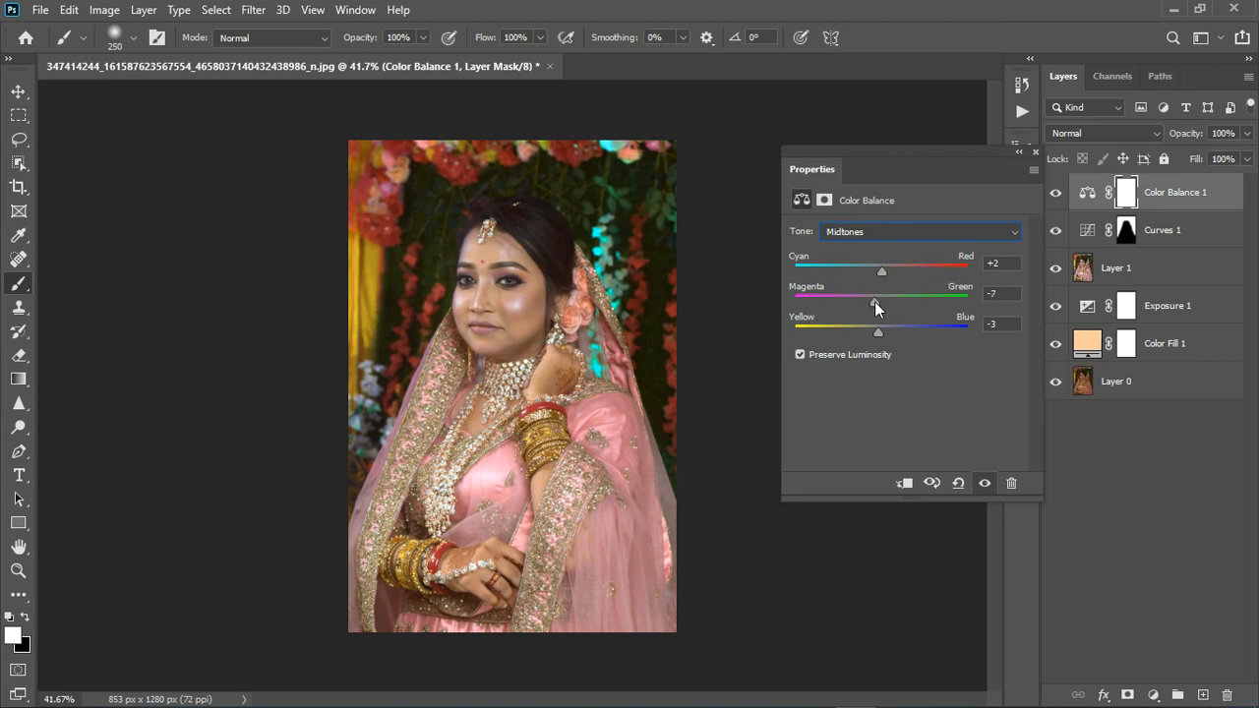
pyautogui.click(885, 233)
pyautogui.click(880, 244)
pyautogui.moveTo(881, 327); pyautogui.dragTo(882, 334)
pyautogui.moveTo(882, 274); pyautogui.dragTo(877, 274)
pyautogui.moveTo(879, 298); pyautogui.dragTo(885, 301)
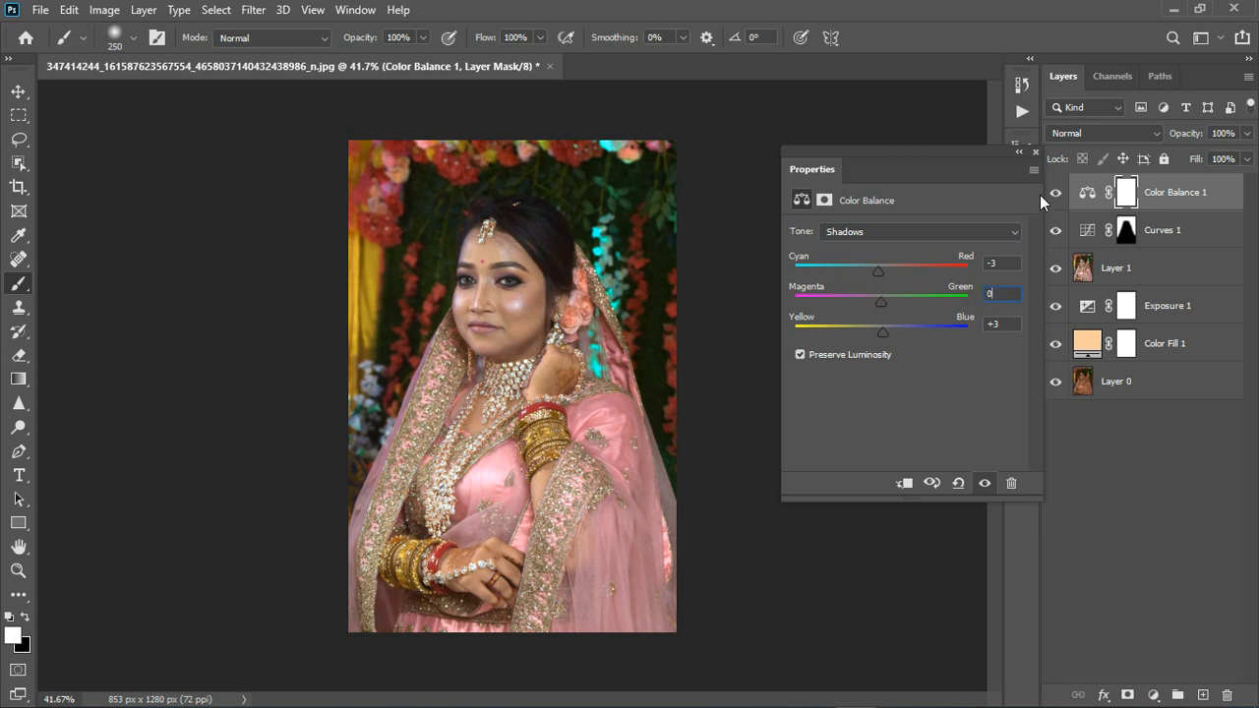
pyautogui.click(1036, 153)
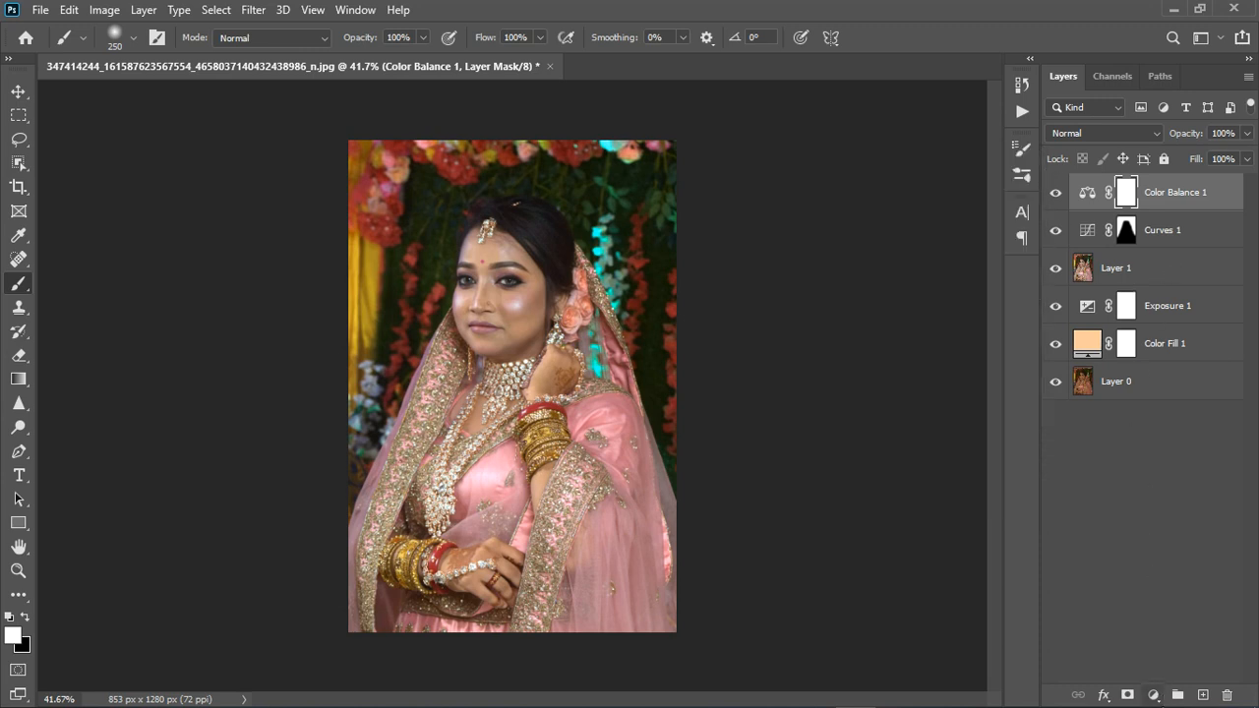
# Add a Photo Filter adjustment using Warming Filter (85) at 25% density, and compare the image with Color Balance off
pyautogui.click(1153, 694)
pyautogui.click(1159, 573)
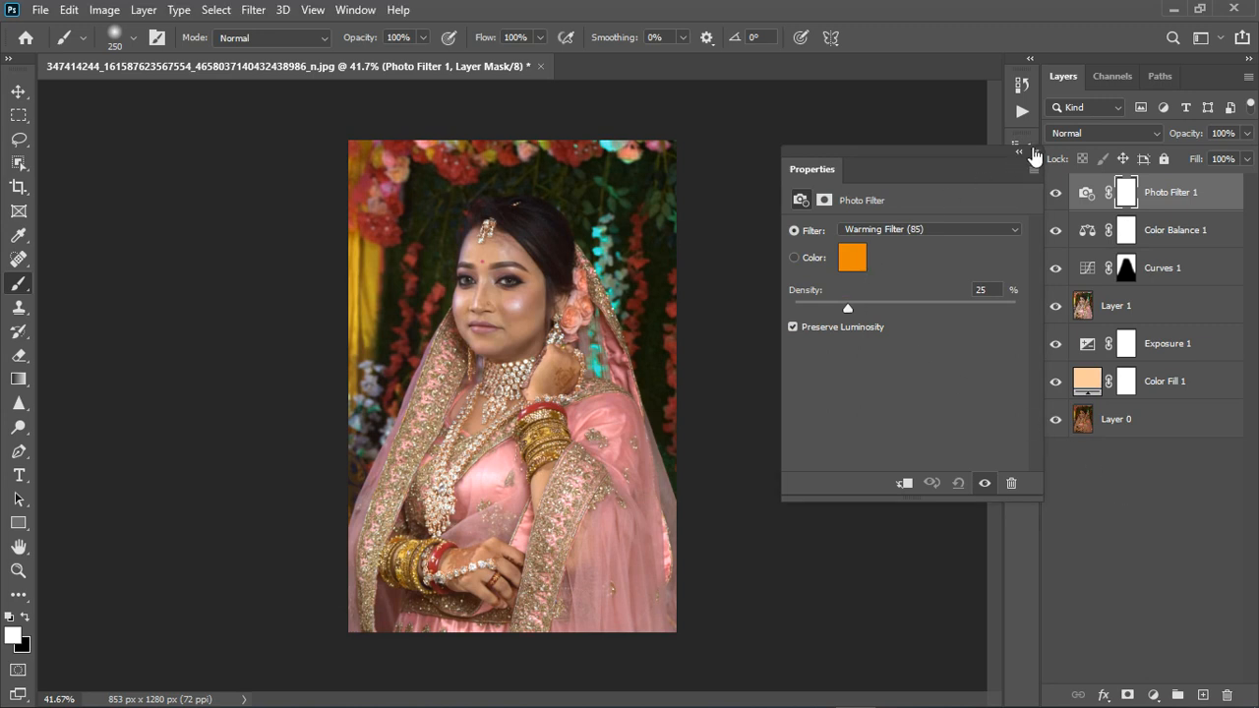
pyautogui.click(1035, 153)
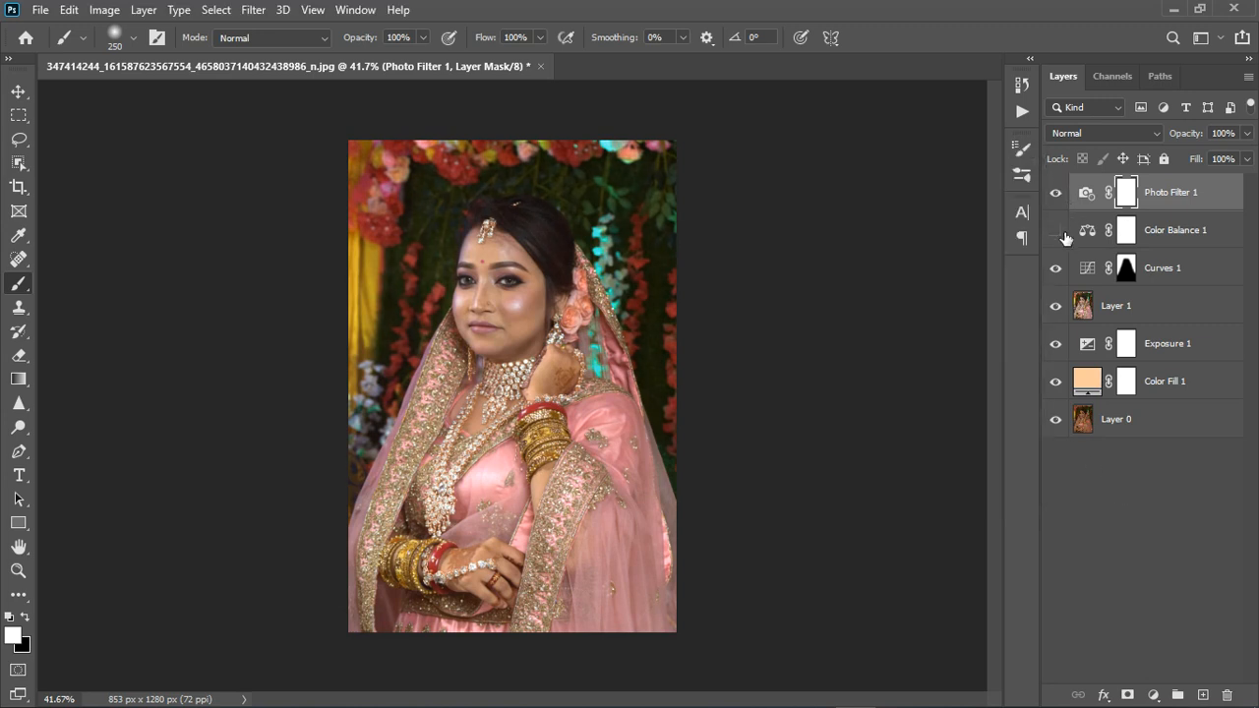
pyautogui.scroll(4, 567, 338)
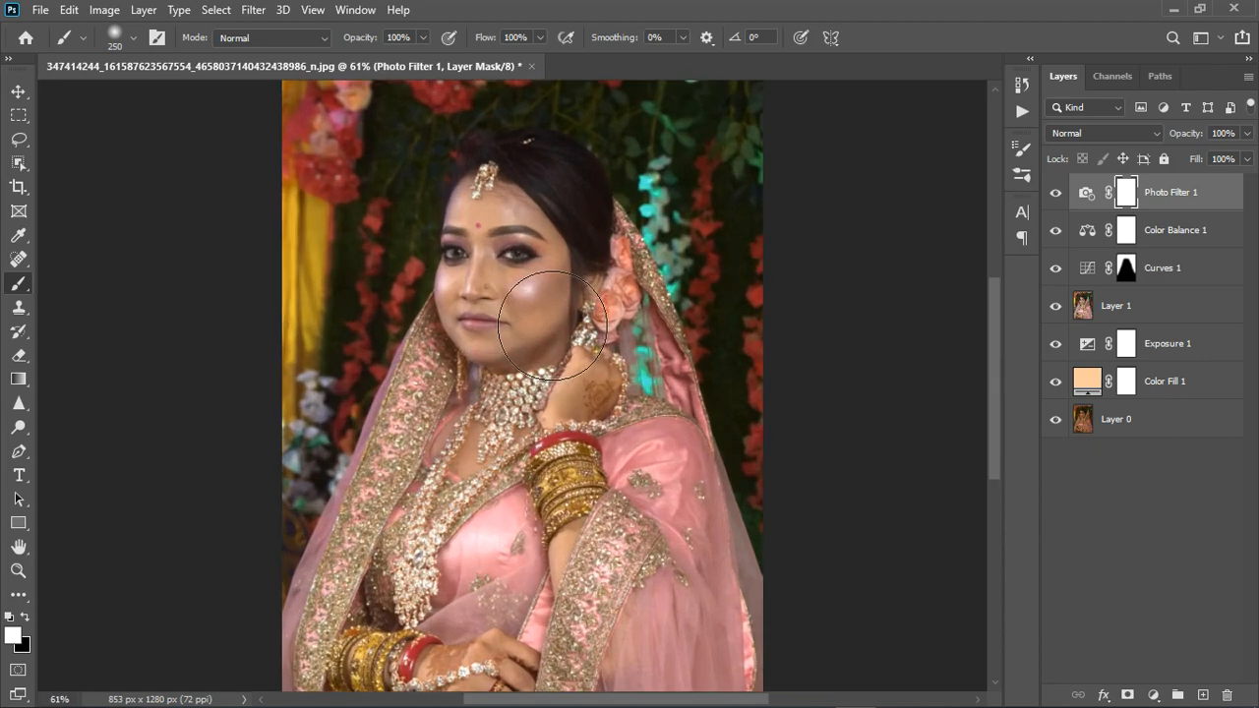
pyautogui.scroll(-3, 550, 330)
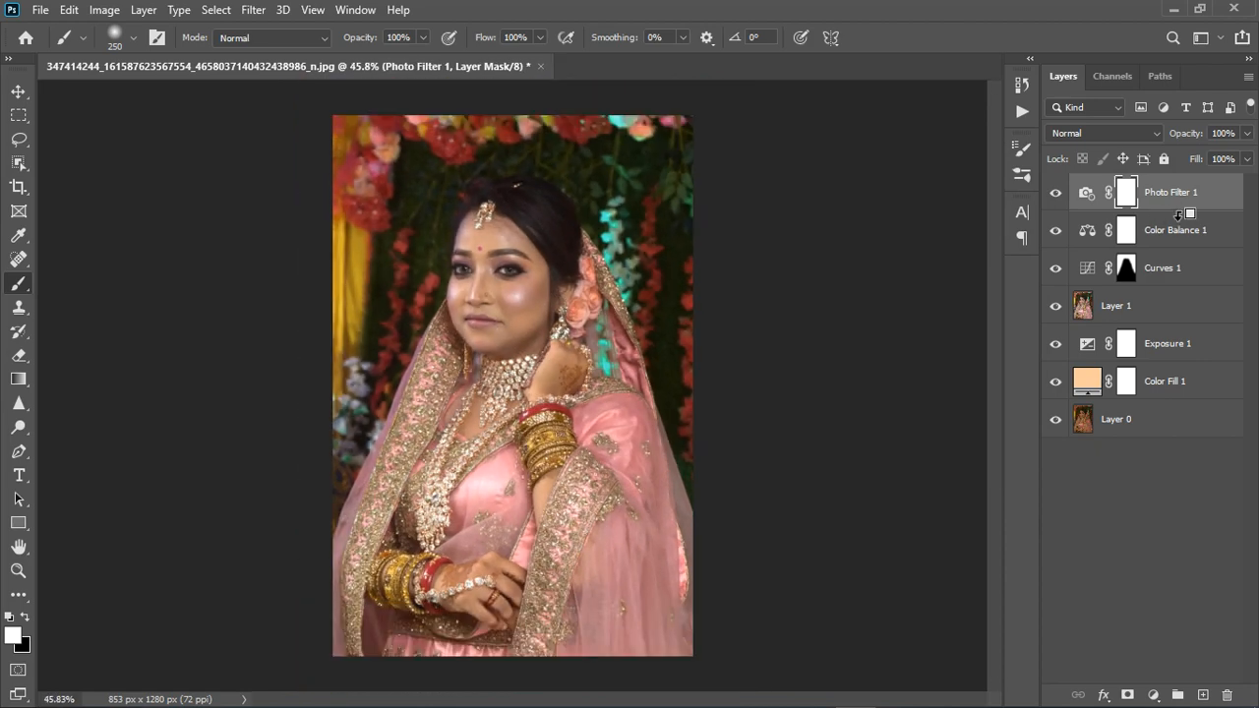
# Stamp all visible layers into a new merged layer, and group the layers from Color Fill 1 up to Photo Filter 1
pyautogui.hotkey('ctrl', 'alt', 'shift', 'e')
pyautogui.click(1180, 242)
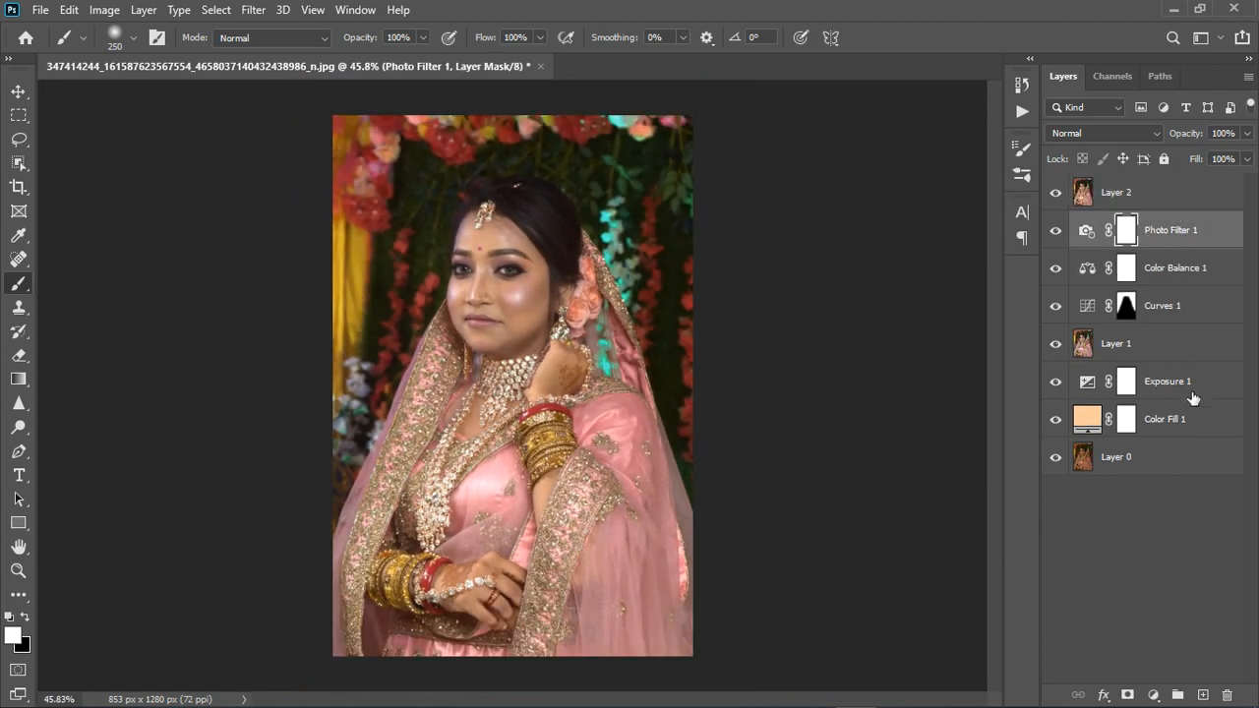
pyautogui.click(1202, 422)
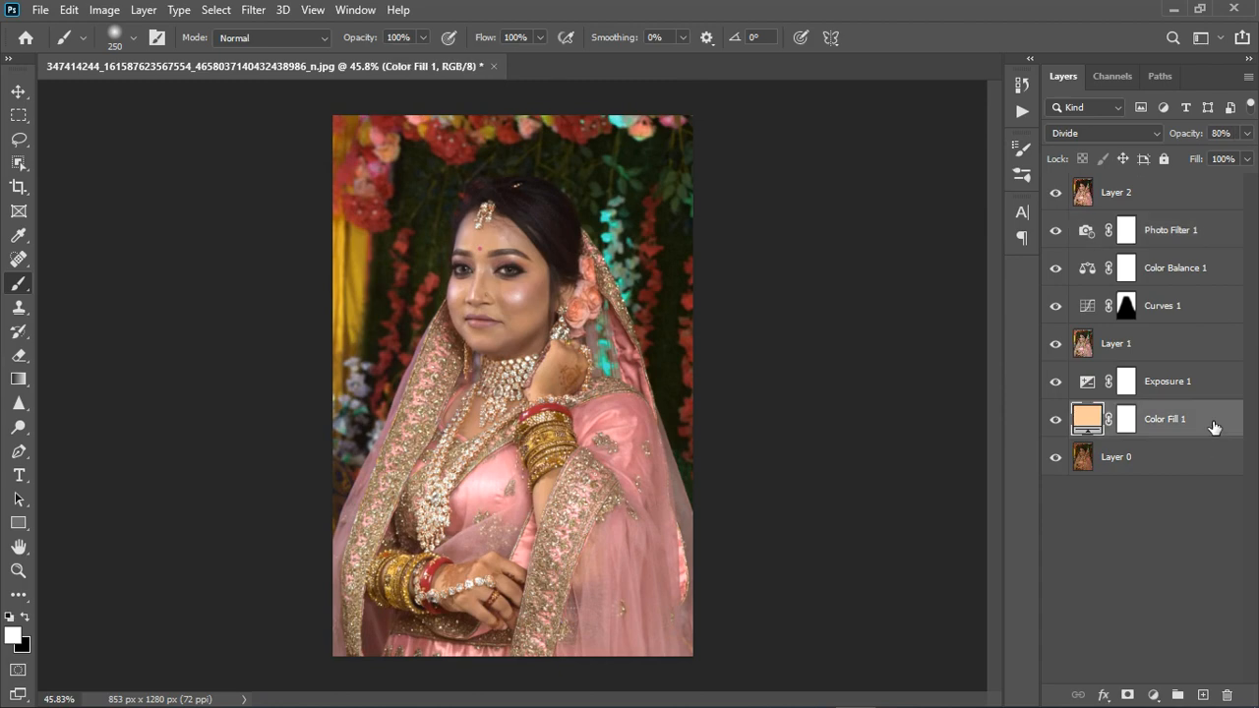
pyautogui.keyDown('shift'); pyautogui.click(1175, 230); pyautogui.keyUp('shift')
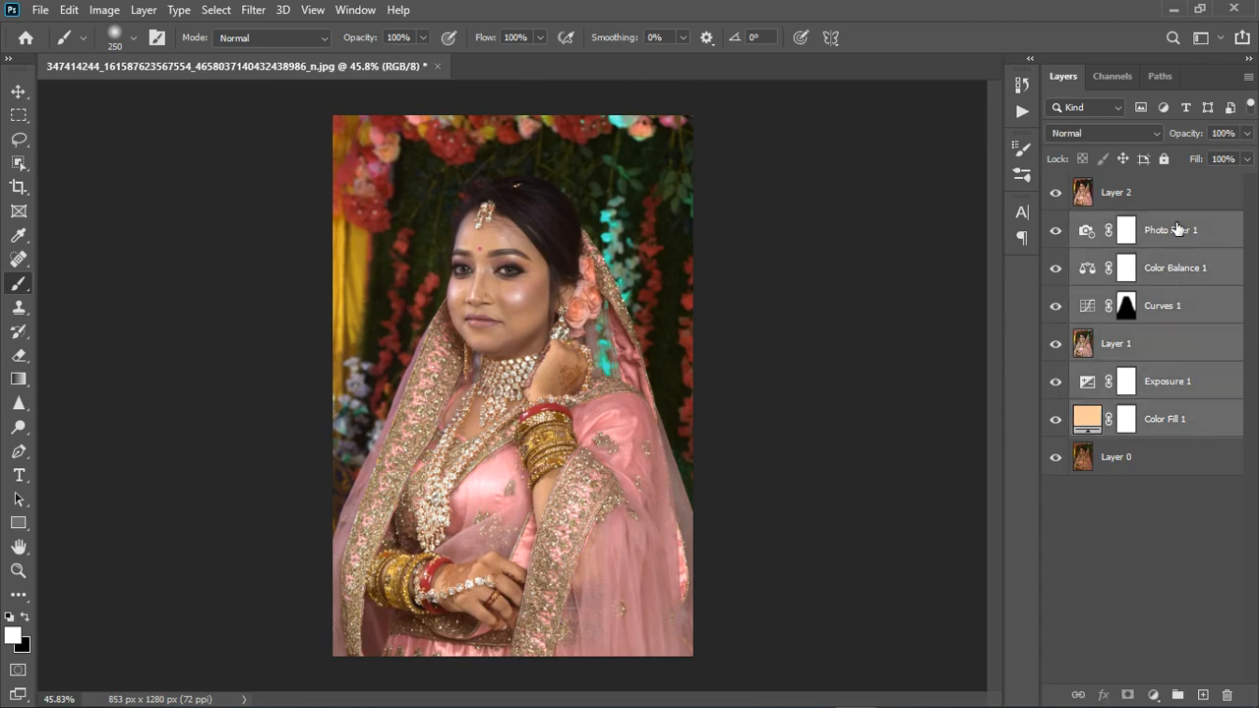
pyautogui.click(1177, 695)
# Hide the adjustment group, compare the merged edit with the original photo, and inspect the bride's face up close
pyautogui.scroll(3, 477, 309)
pyautogui.scroll(2, 477, 310)
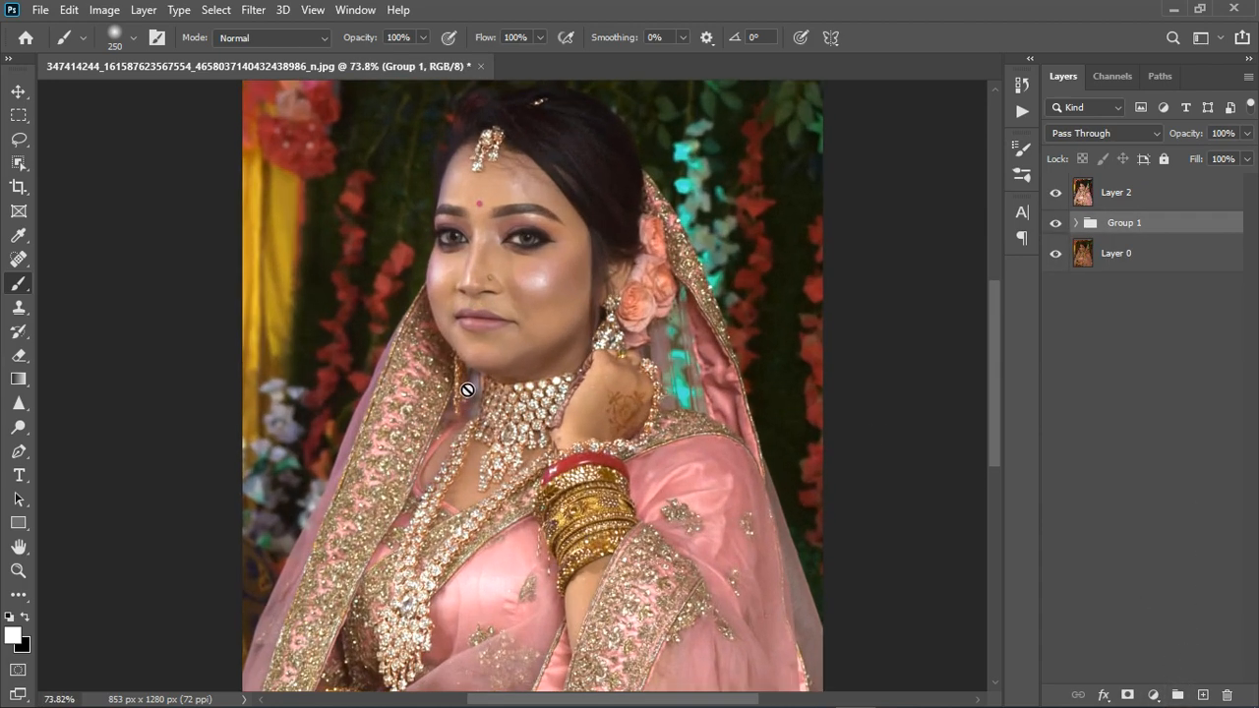
pyautogui.scroll(-4, 517, 393)
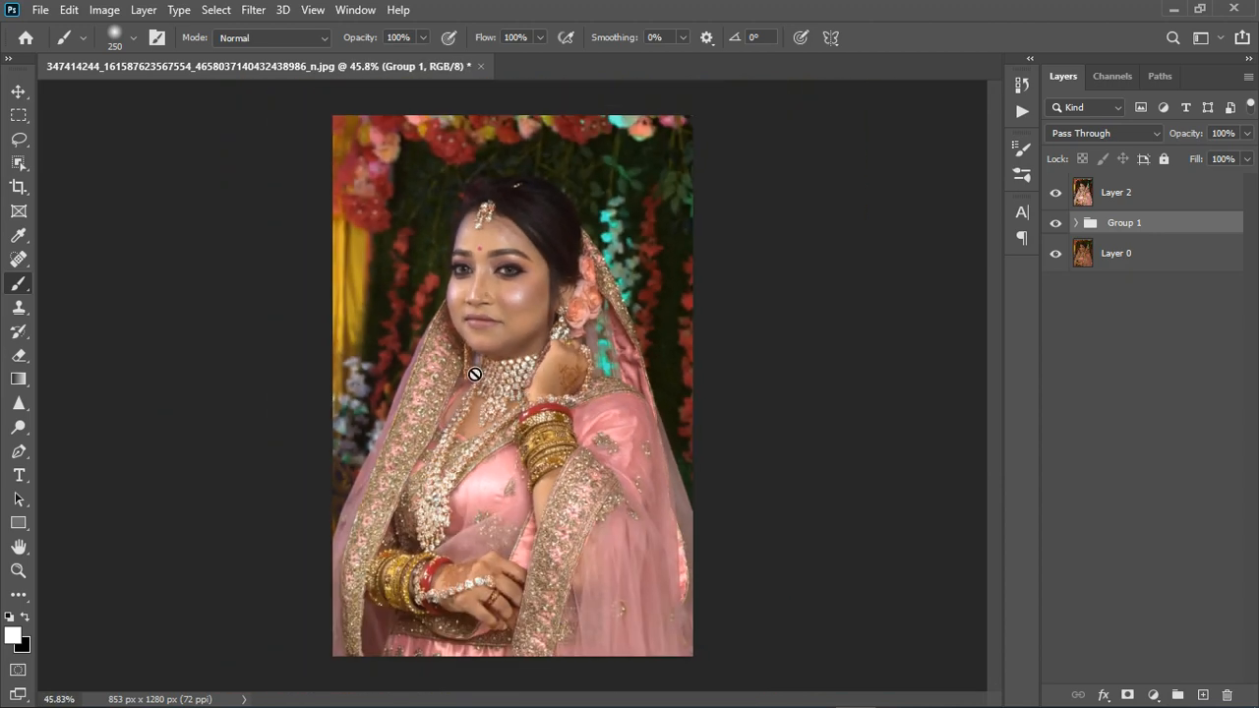
pyautogui.scroll(1, 501, 380)
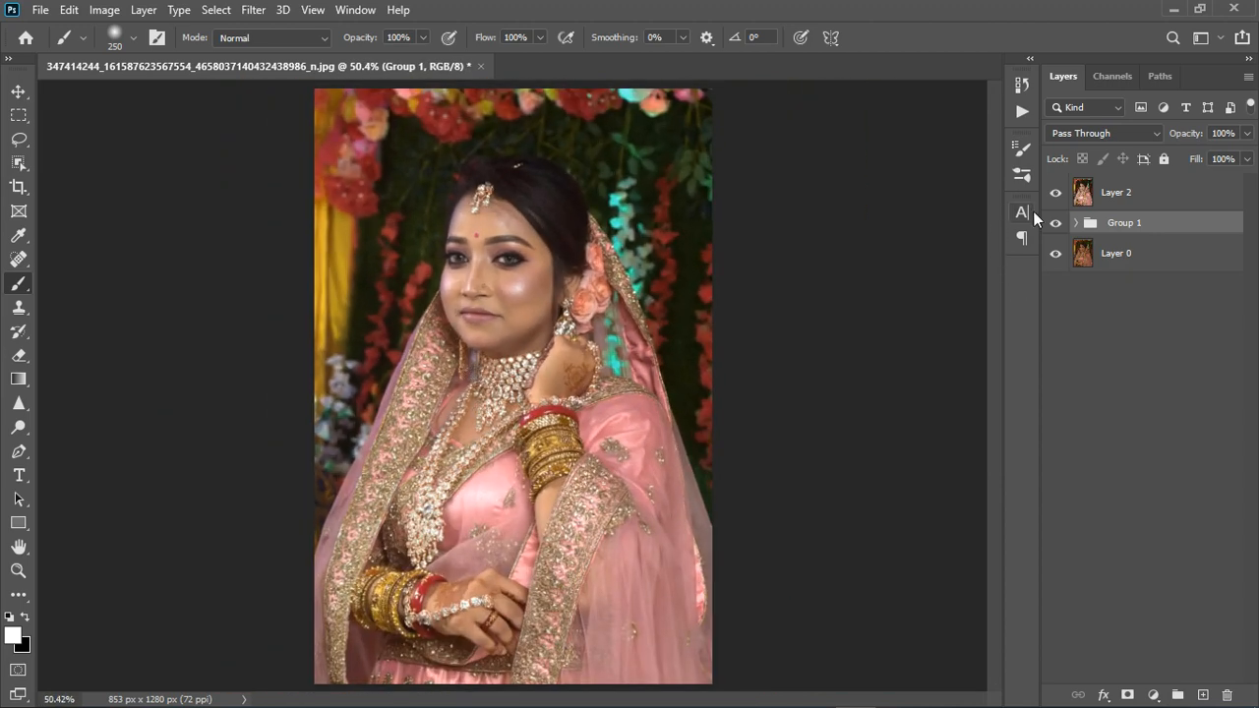
pyautogui.click(1055, 222)
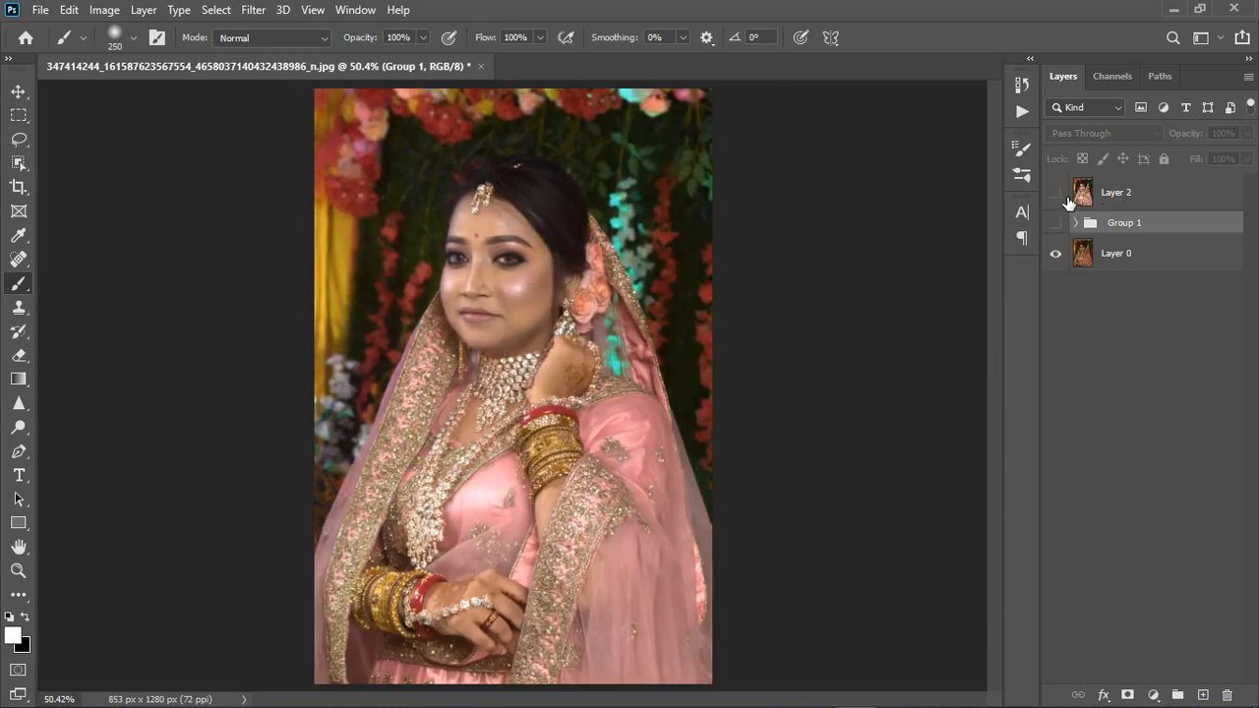
pyautogui.click(1057, 193)
pyautogui.scroll(2, 459, 310)
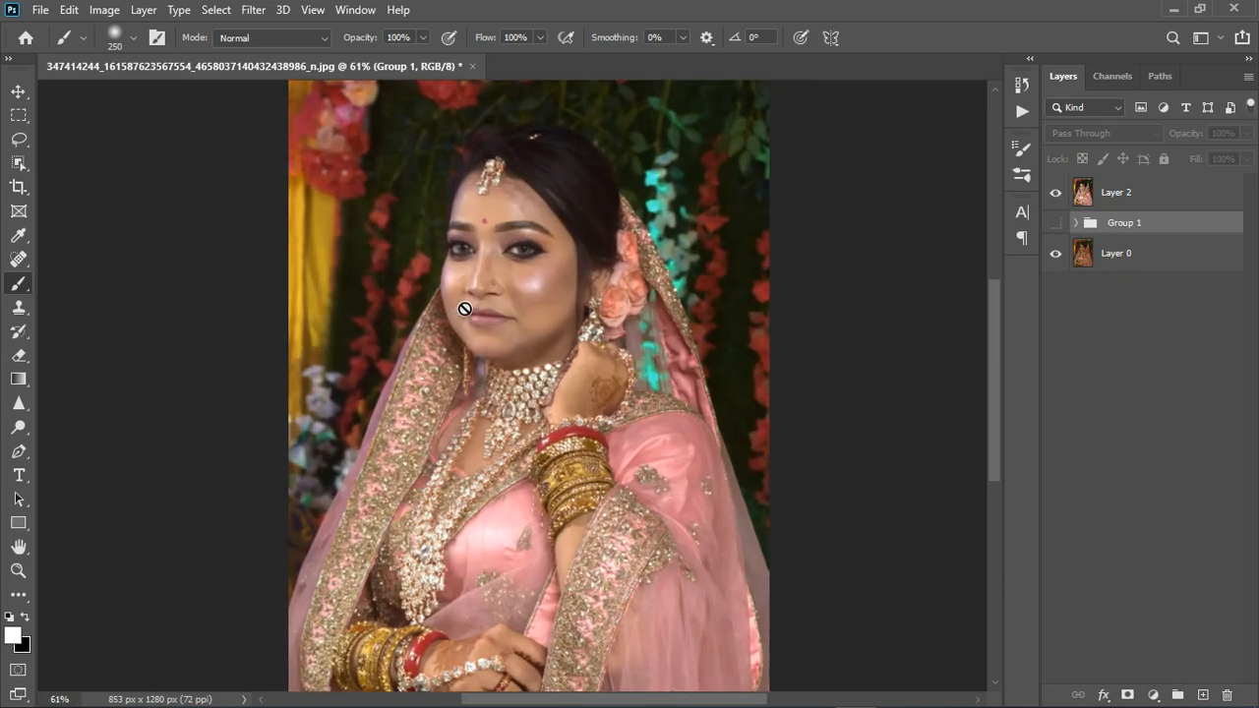
pyautogui.scroll(3, 526, 222)
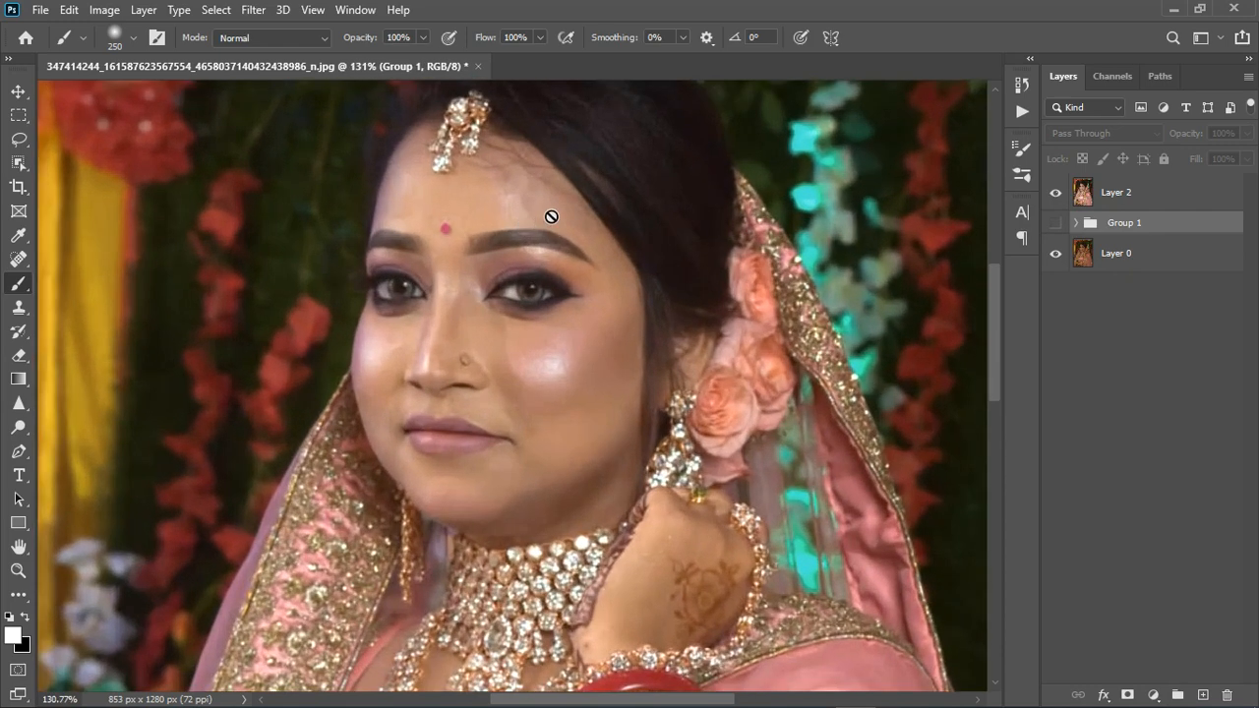
pyautogui.scroll(-3, 542, 212)
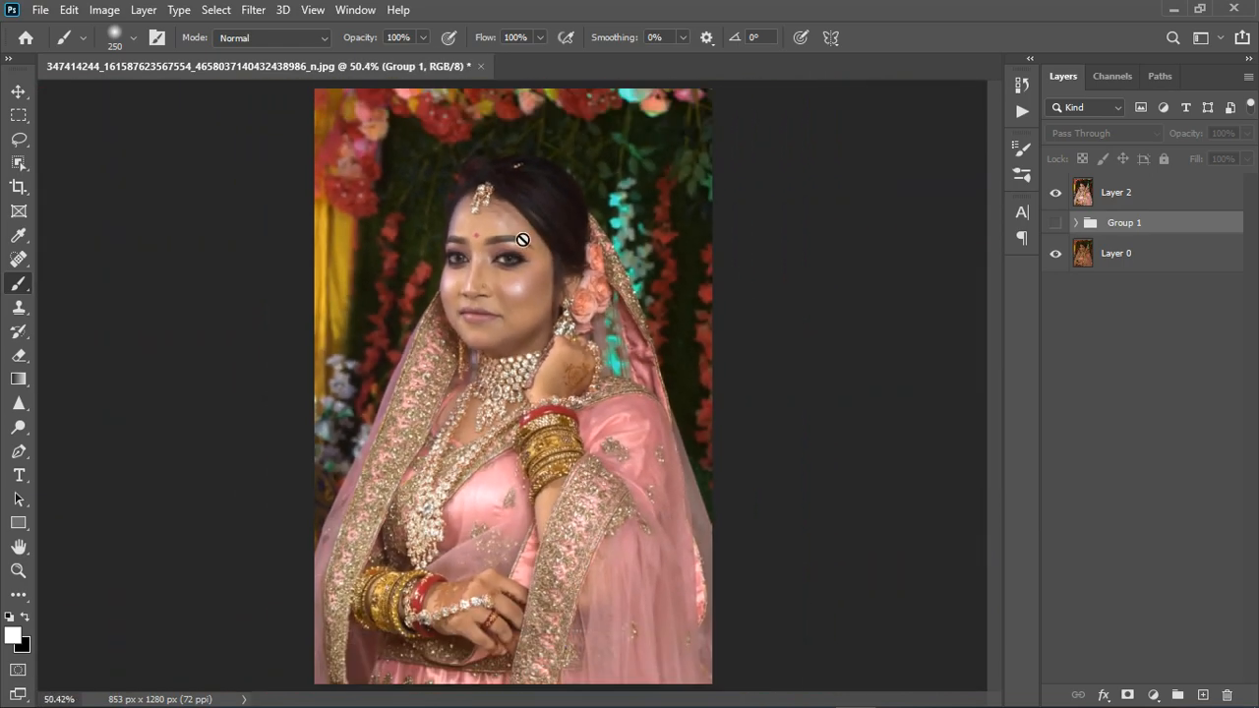
pyautogui.scroll(5, 531, 228)
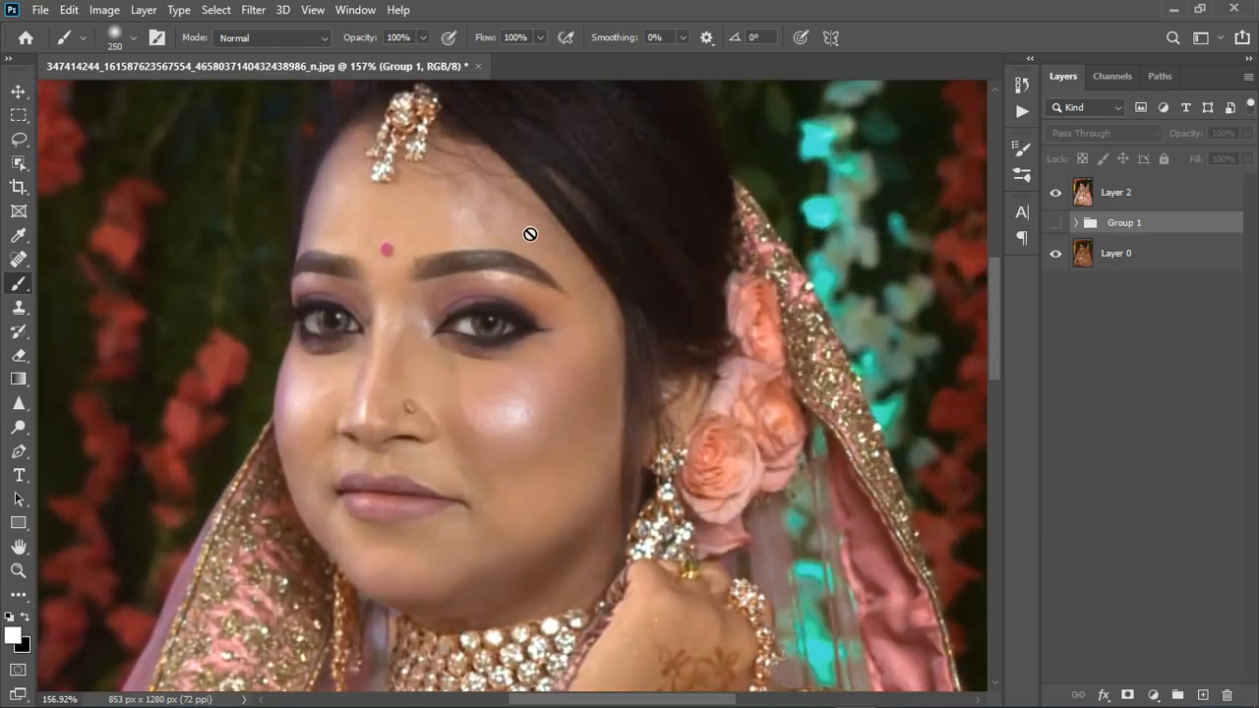
pyautogui.scroll(-5, 529, 234)
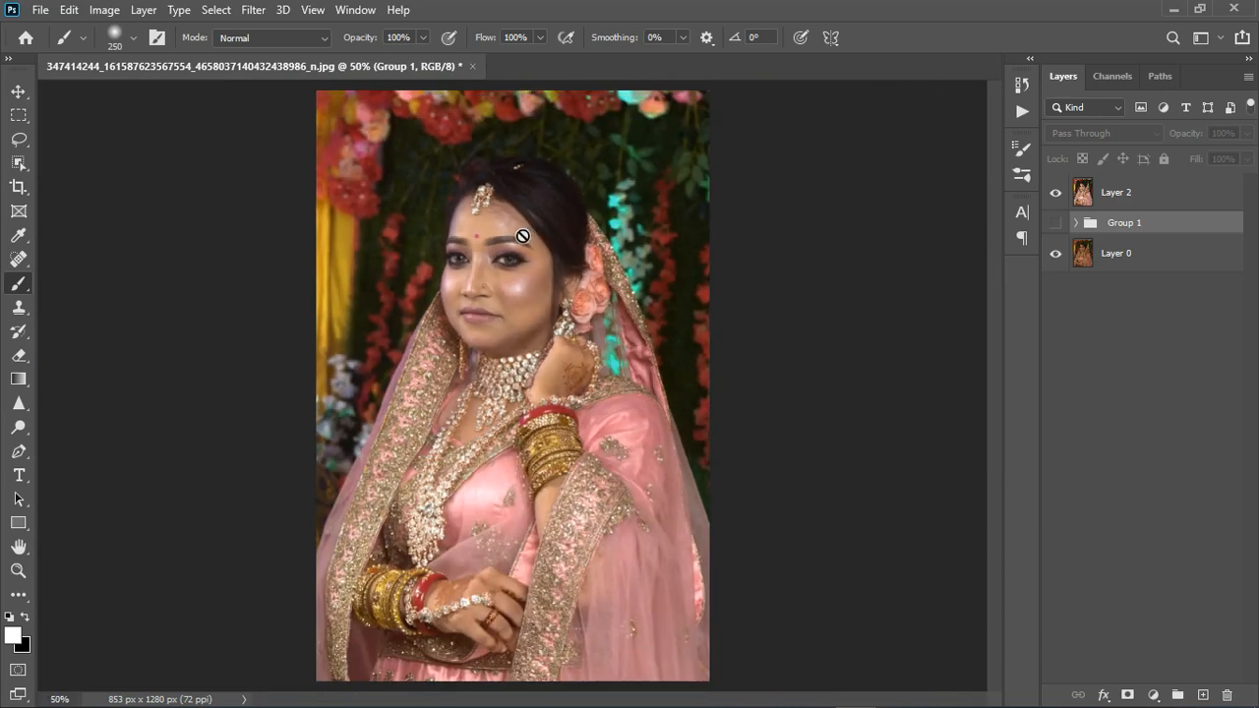
# Add a Vibrance adjustment above the merged layer, raise the vibrance moderately, and compare the image with and without it
pyautogui.click(1169, 201)
pyautogui.click(1154, 696)
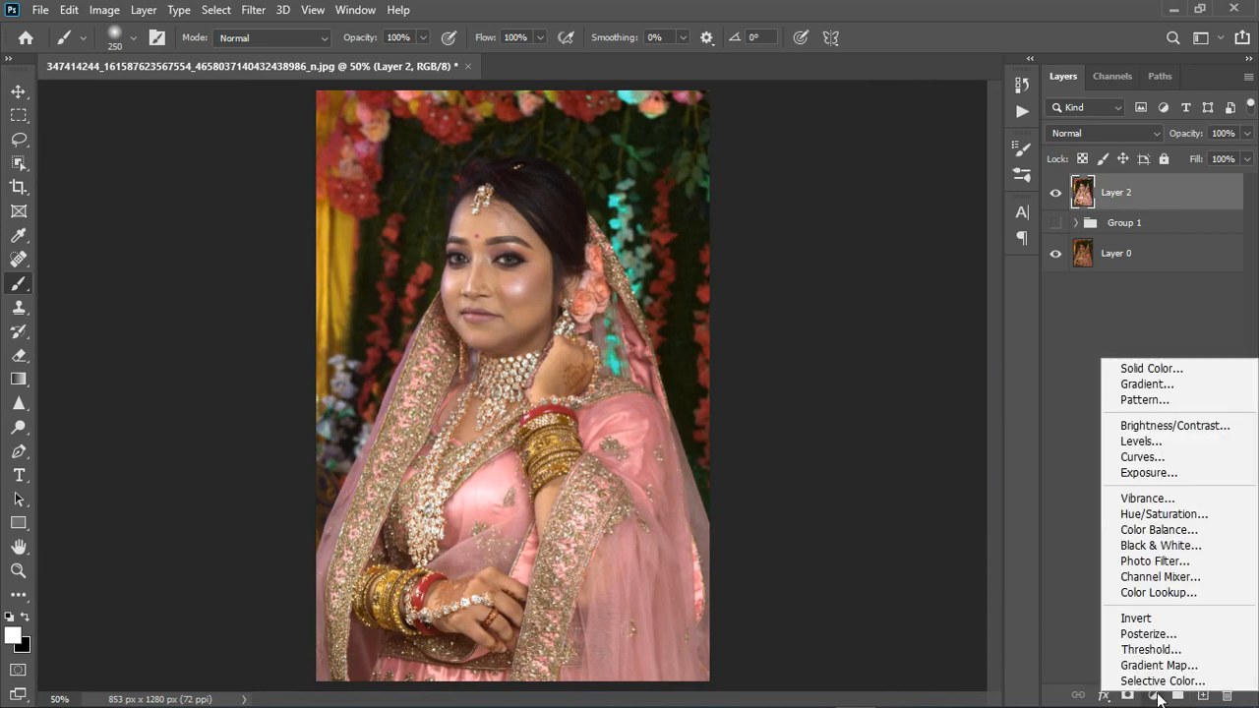
pyautogui.click(1156, 498)
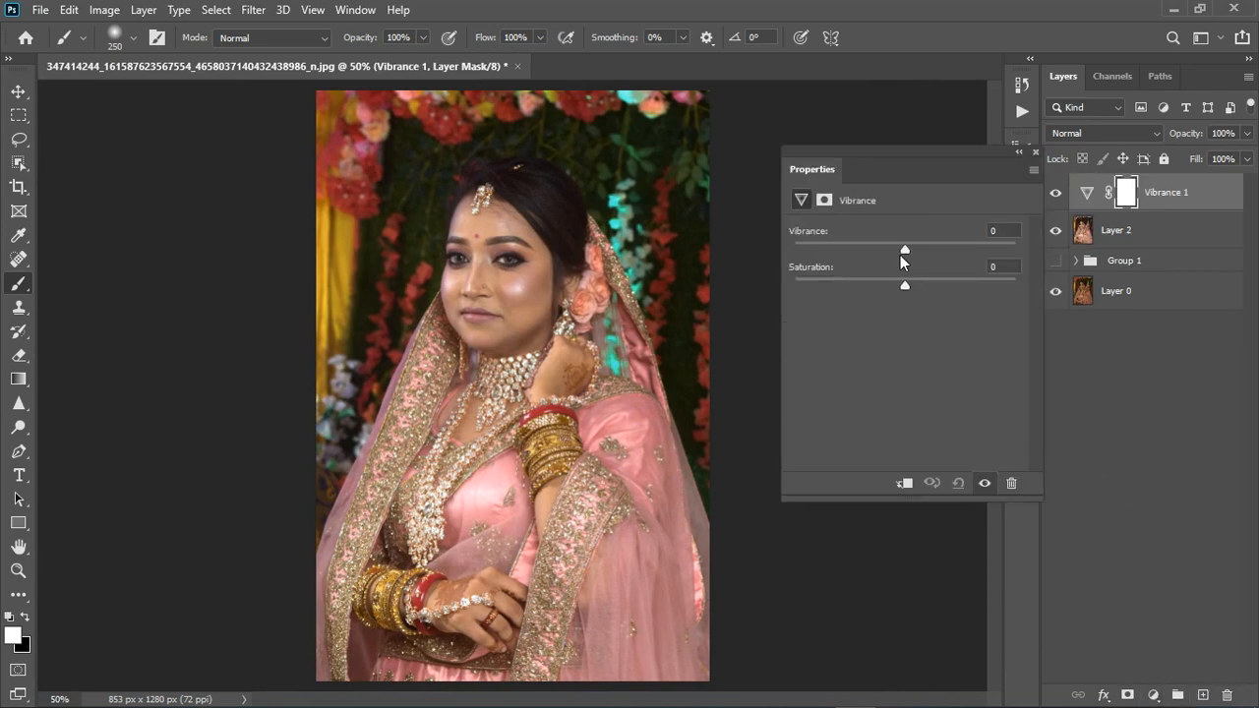
pyautogui.moveTo(905, 251); pyautogui.dragTo(946, 251)
pyautogui.click(1035, 153)
pyautogui.click(1059, 195)
pyautogui.click(1059, 195)
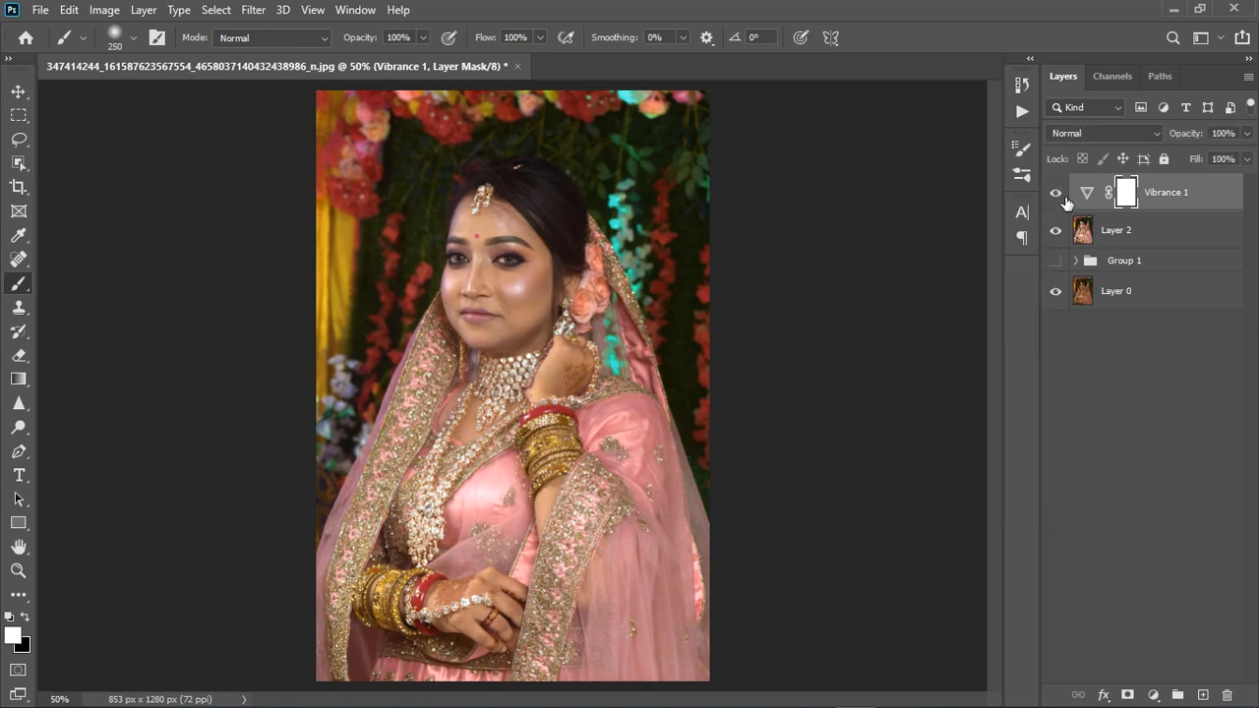